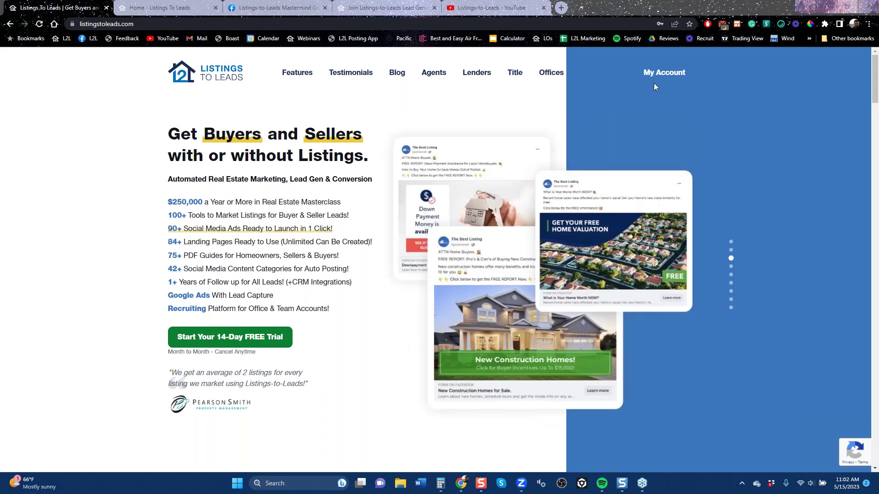
# Open the member Get Started dashboard via My Account on listingstoleads.com.
pyautogui.click(665, 73)
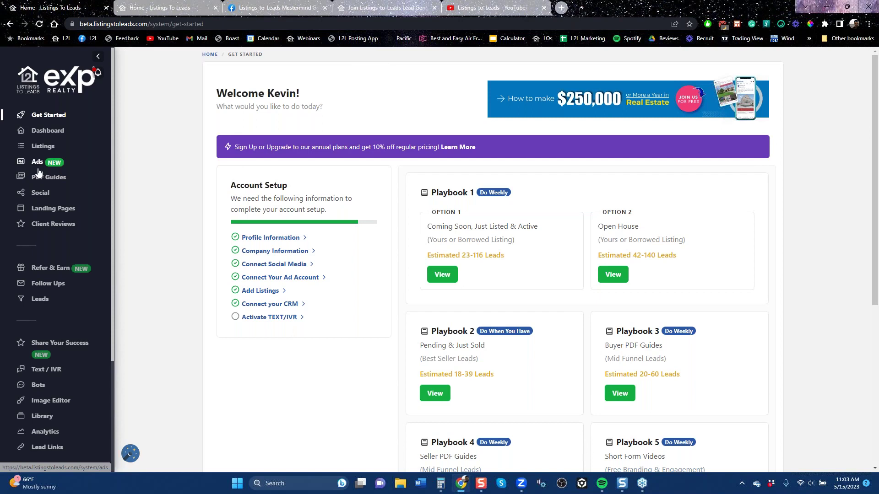
# Show the Listings page and scroll to the full table of 10 properties.
pyautogui.click(40, 146)
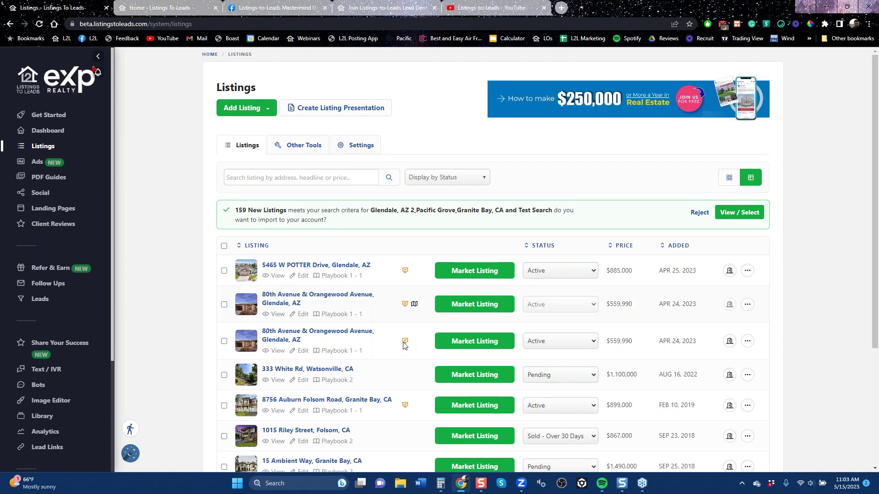
pyautogui.scroll(-4, 411, 349)
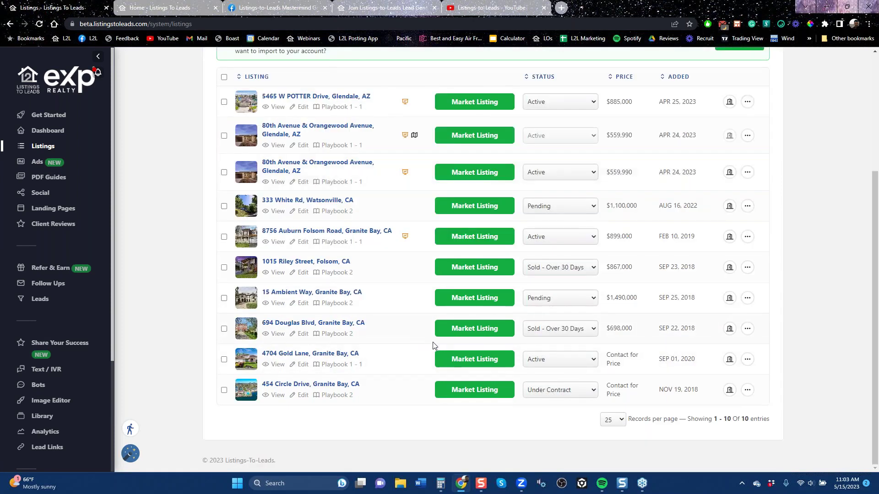
pyautogui.click(463, 359)
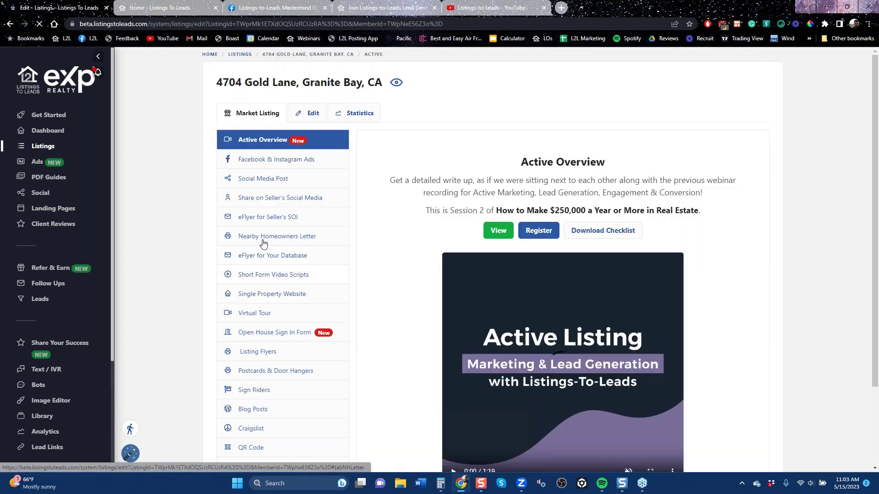
pyautogui.click(242, 237)
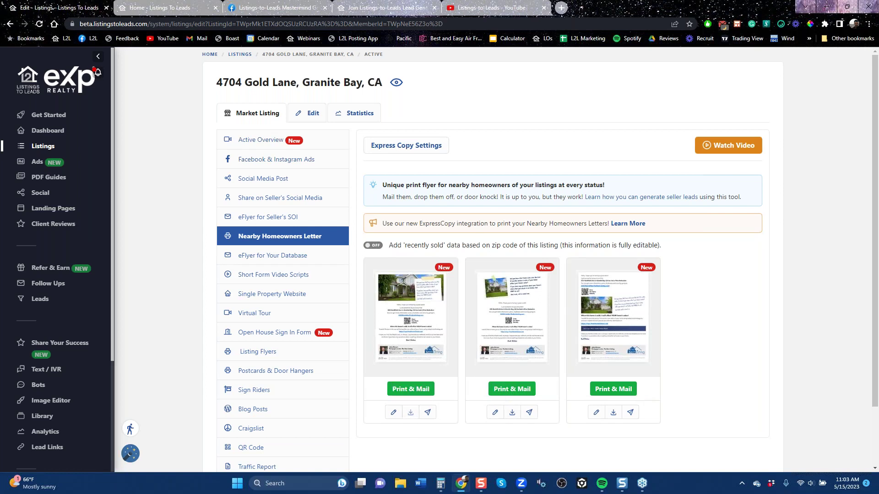
pyautogui.click(411, 412)
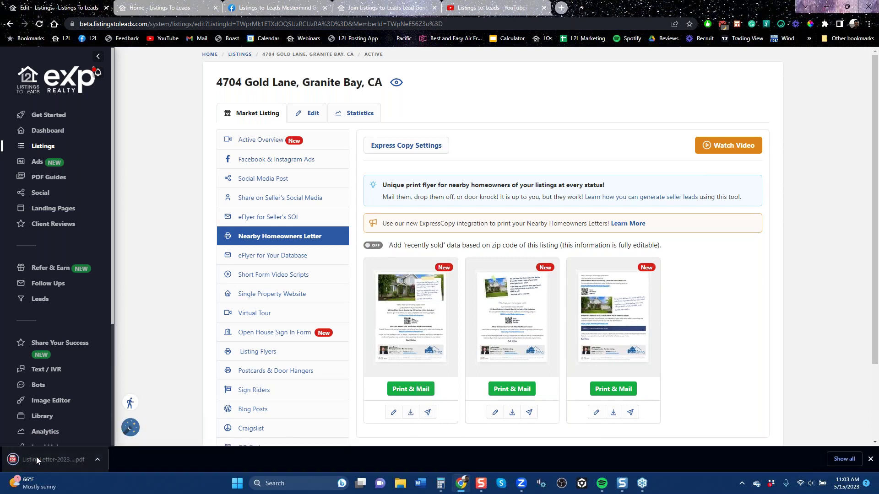
# Open the downloaded letter PDF at 90% zoom and follow its FreeHomeValues.net link.
pyautogui.click(47, 463)
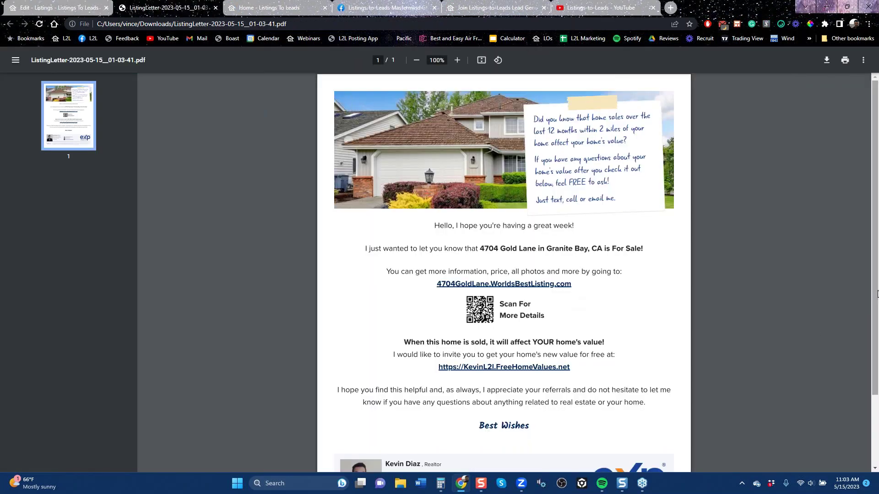
pyautogui.scroll(-1, 650, 178)
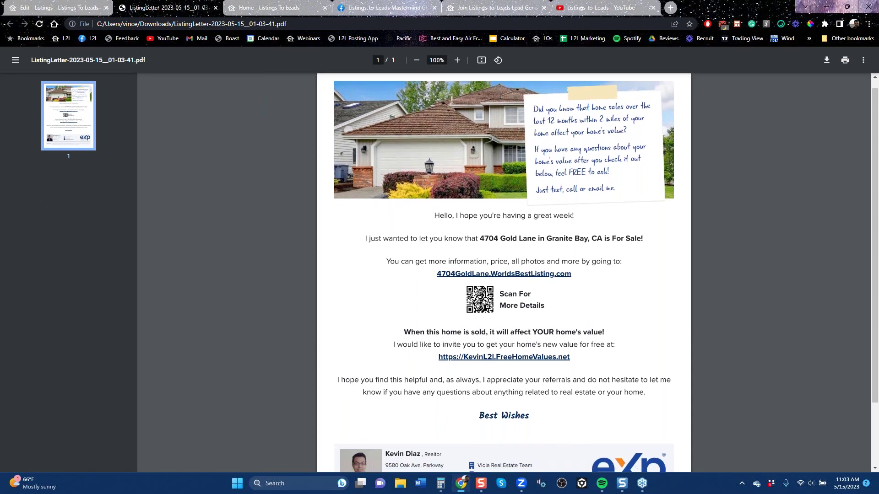
pyautogui.click(417, 61)
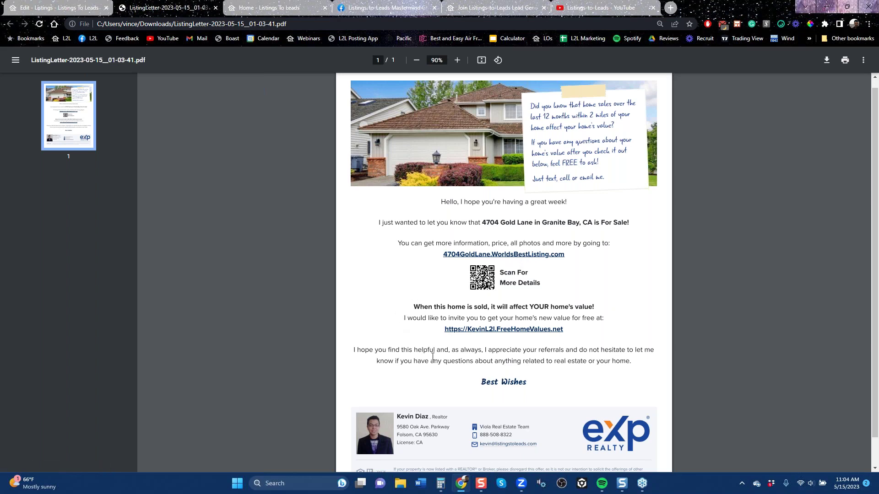
pyautogui.click(504, 330)
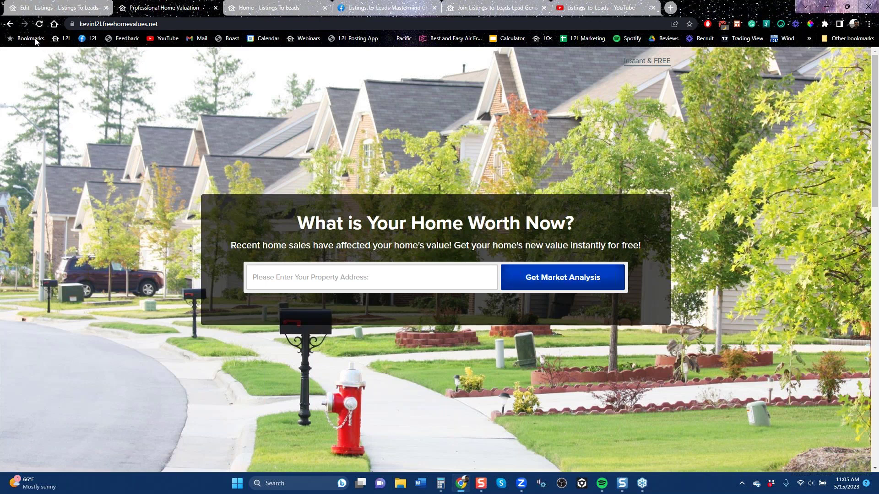
# Go back from the 'What is Your Home Worth Now?' page to the letter PDF.
pyautogui.click(11, 27)
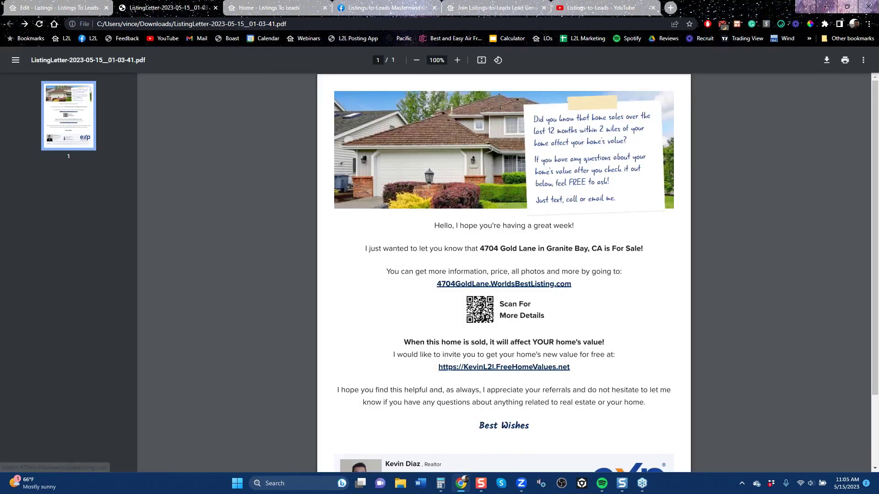
# Zoom the letter PDF to 90%, then return to the 'Edit - Listings' marketing tab.
pyautogui.click(416, 60)
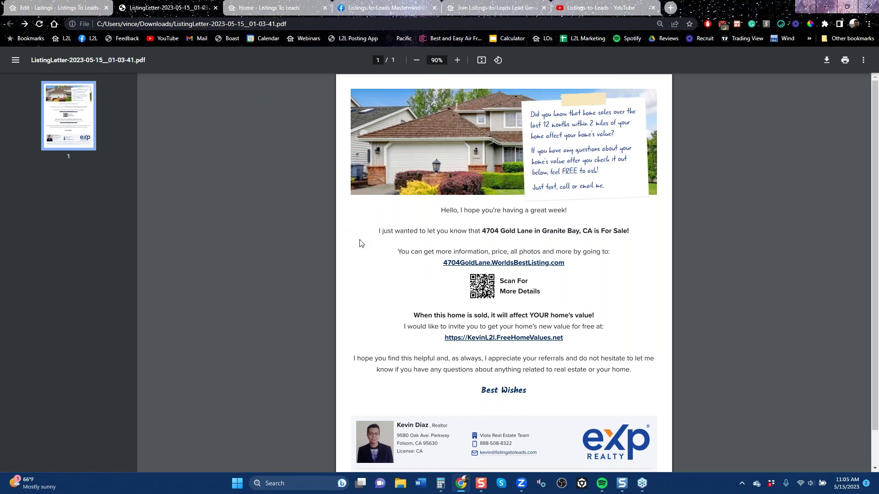
pyautogui.click(54, 8)
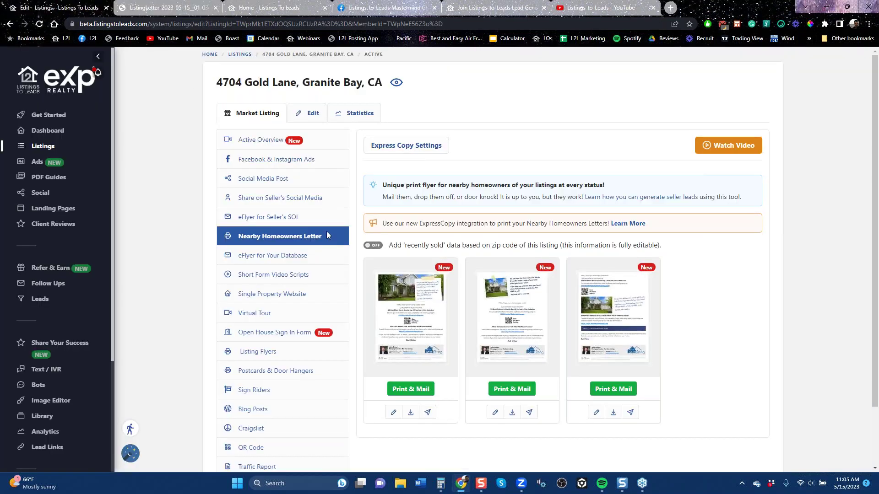
# Return to Listings, show the Add Listing options, and scroll down to the listings table.
pyautogui.click(10, 24)
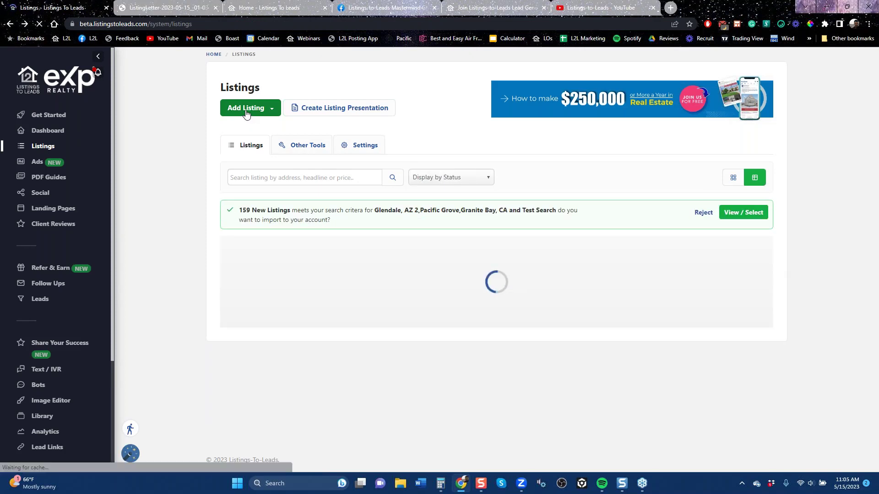
pyautogui.click(261, 110)
pyautogui.scroll(-4, 300, 151)
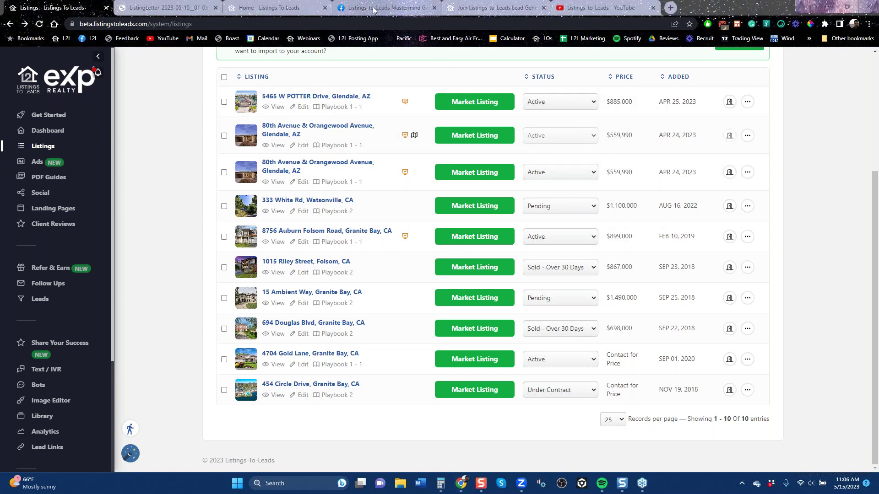
# Switch to the Mastermind Group tab, go to the Facebook home feed, and scroll through posts.
pyautogui.click(393, 9)
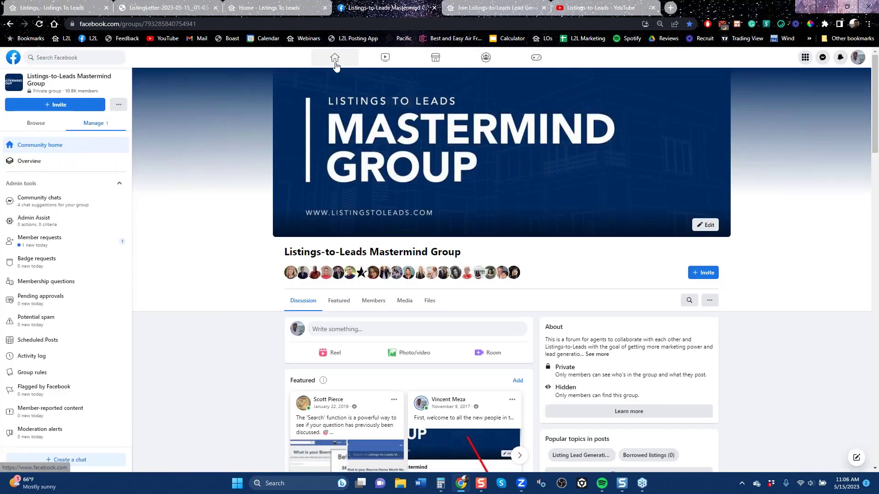
pyautogui.click(335, 64)
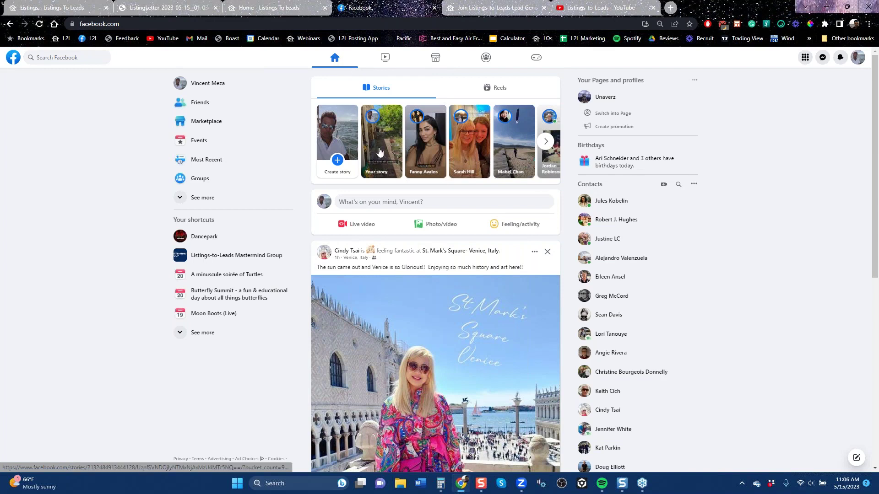
pyautogui.scroll(-6, 397, 249)
pyautogui.scroll(-1, 399, 250)
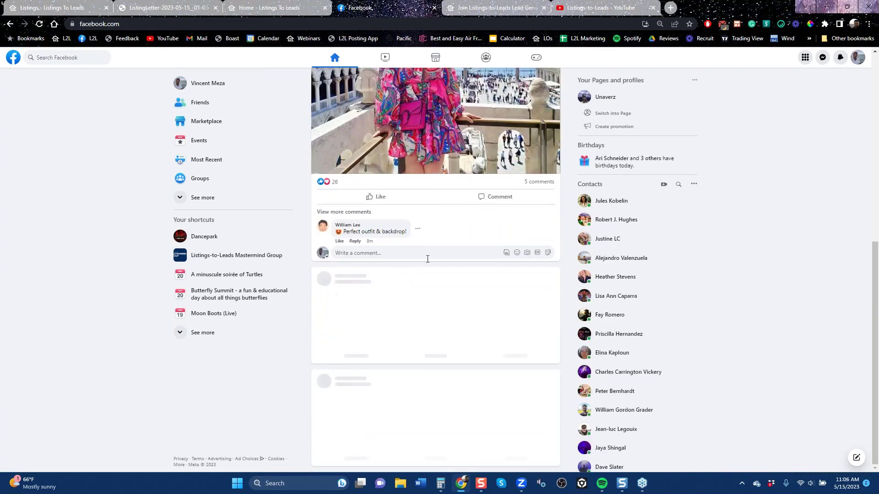
pyautogui.scroll(-20, 451, 267)
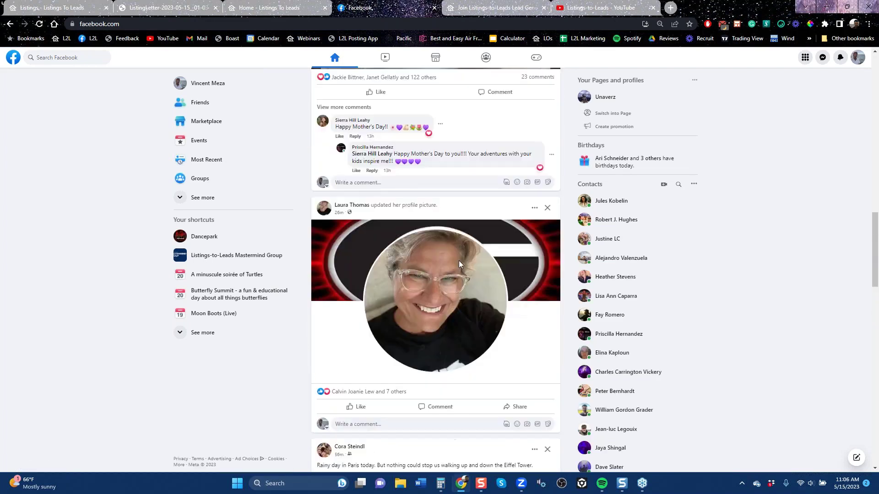
pyautogui.scroll(-15, 460, 263)
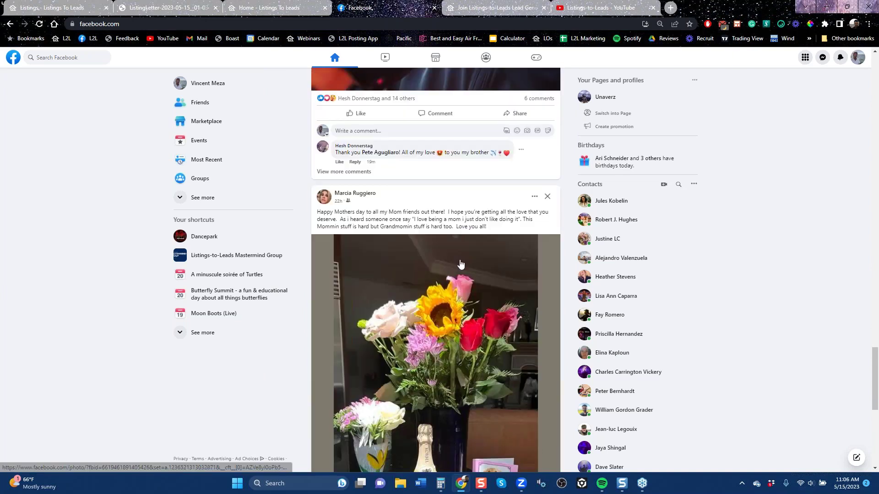
pyautogui.scroll(-5, 460, 263)
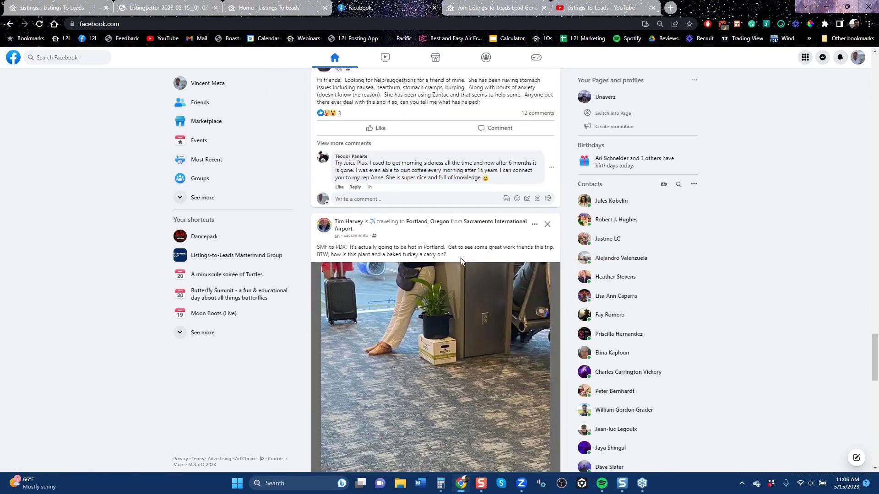
pyautogui.scroll(-10, 461, 261)
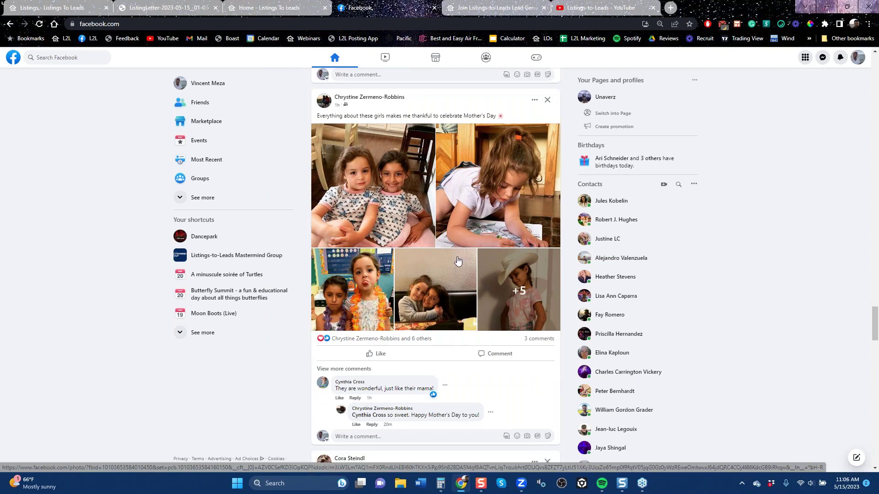
pyautogui.scroll(-6, 459, 263)
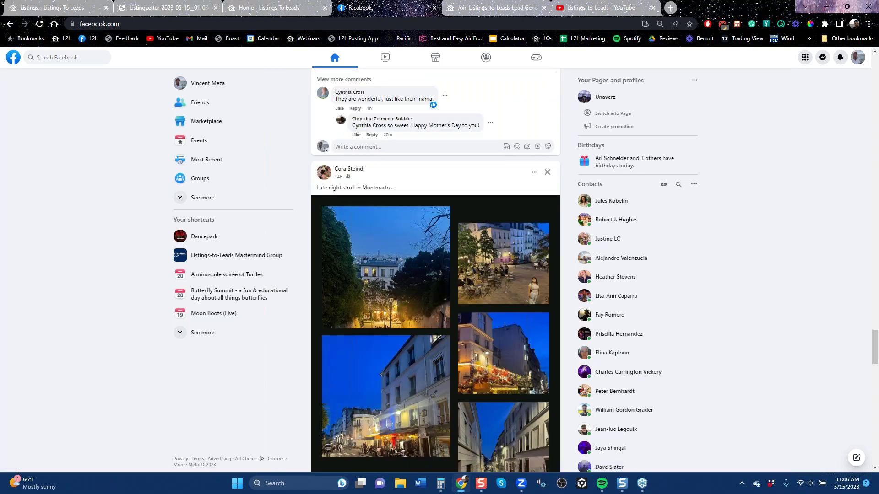
pyautogui.scroll(-15, 457, 263)
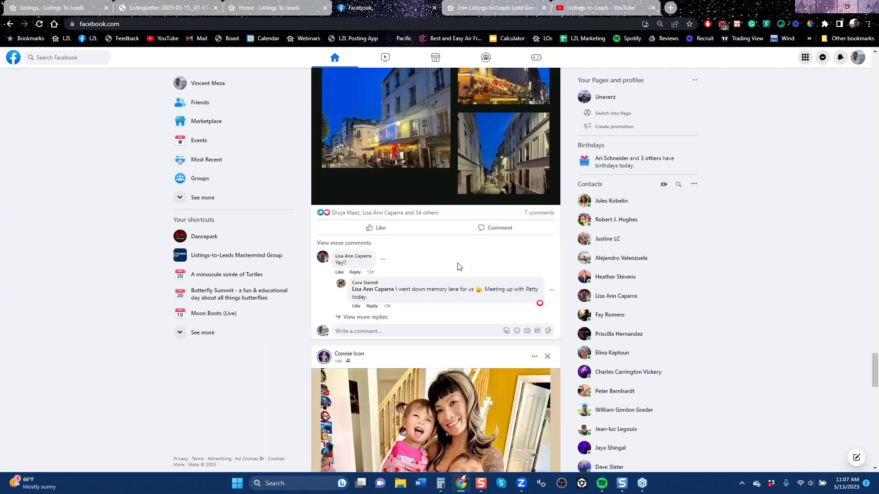
pyautogui.scroll(-6, 459, 266)
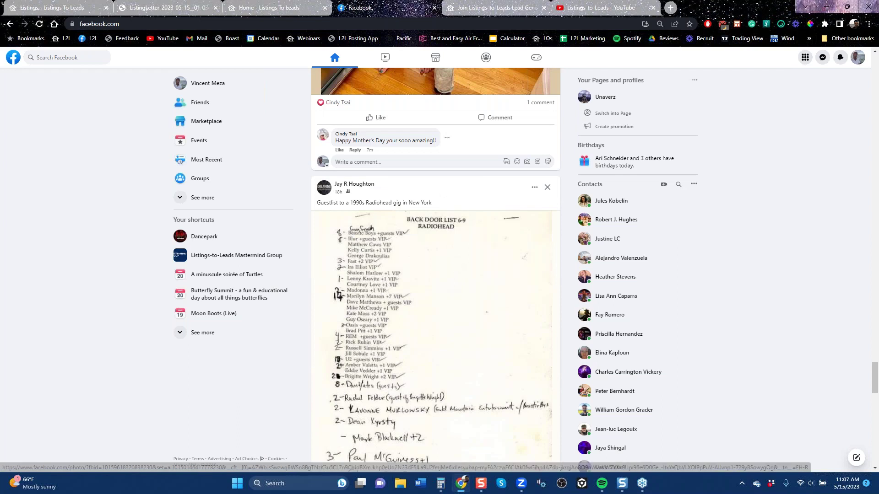
pyautogui.moveTo(60, 9)
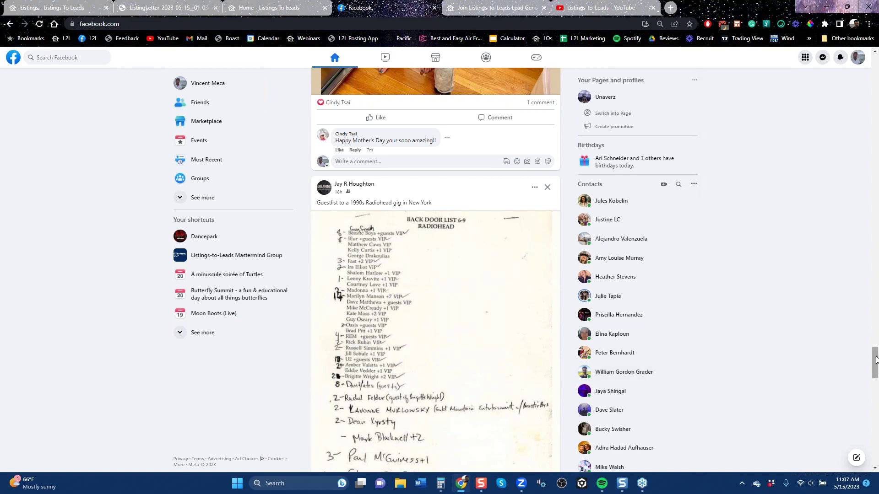
pyautogui.scroll(-2, 393, 351)
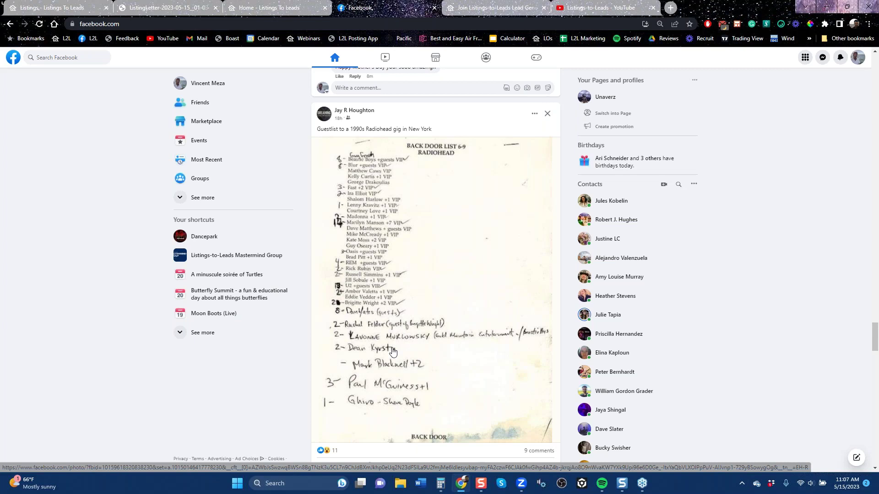
# Search Google in a new tab for 'how do i sell my sell my home', then return to Facebook.
pyautogui.click(672, 8)
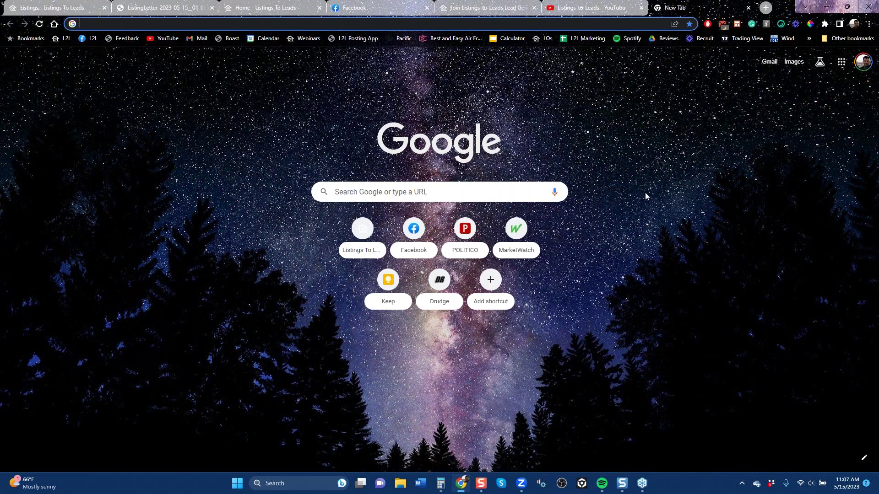
pyautogui.click(433, 192)
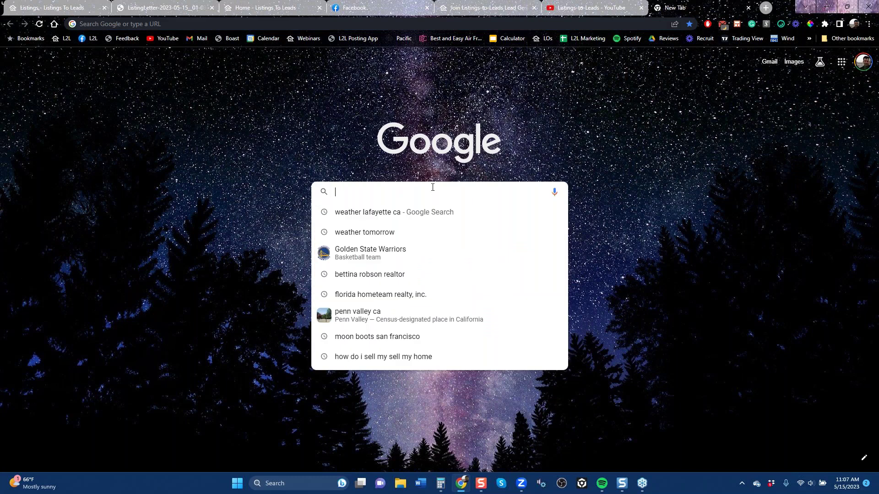
pyautogui.click(417, 360)
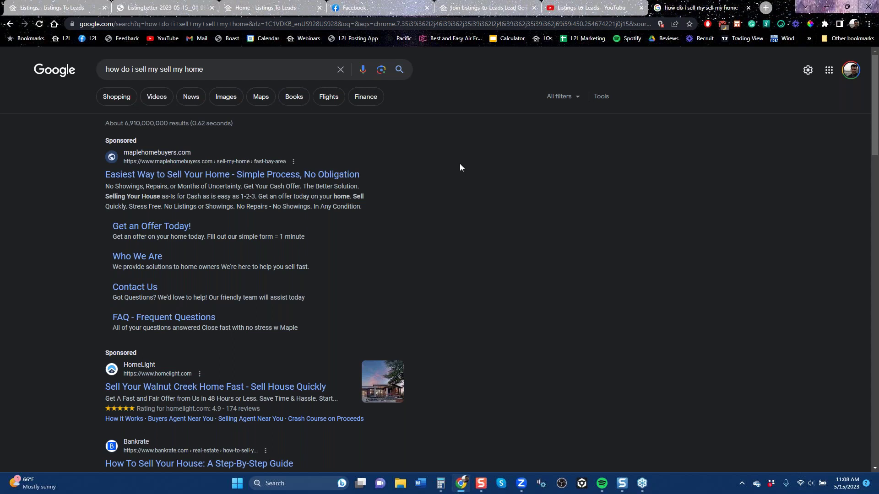
pyautogui.click(385, 10)
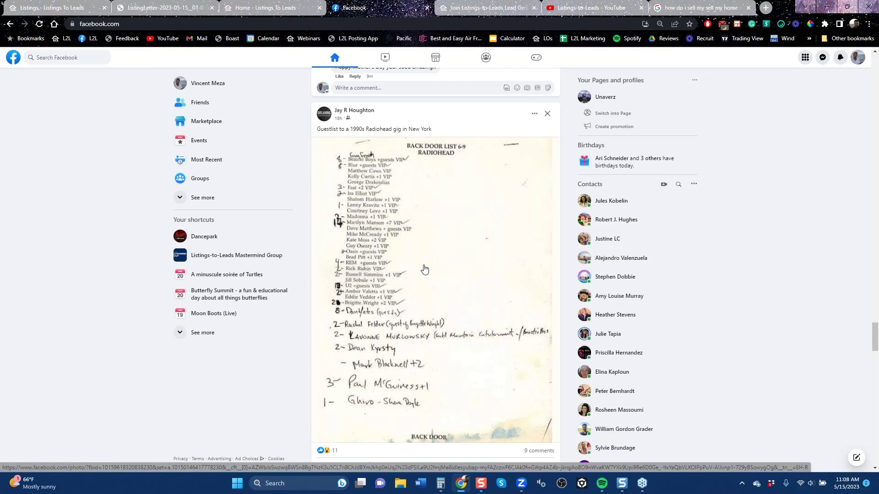
# Switch to the Listings To Leads tab, glance at the ListingLetter PDF, then show the Add Listing options.
pyautogui.click(65, 14)
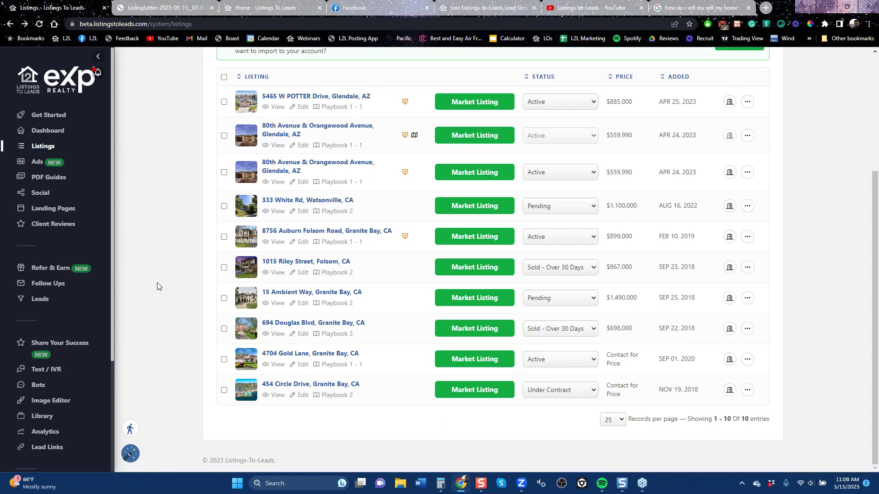
pyautogui.scroll(4, 150, 279)
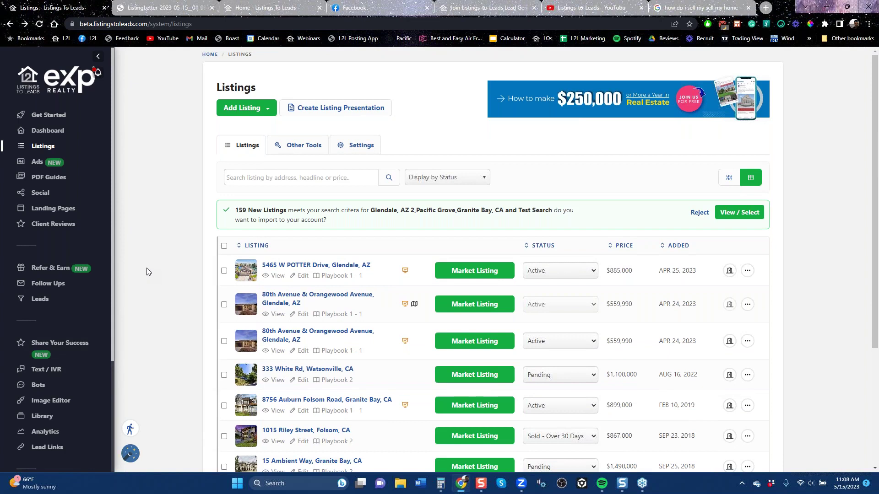
pyautogui.click(153, 8)
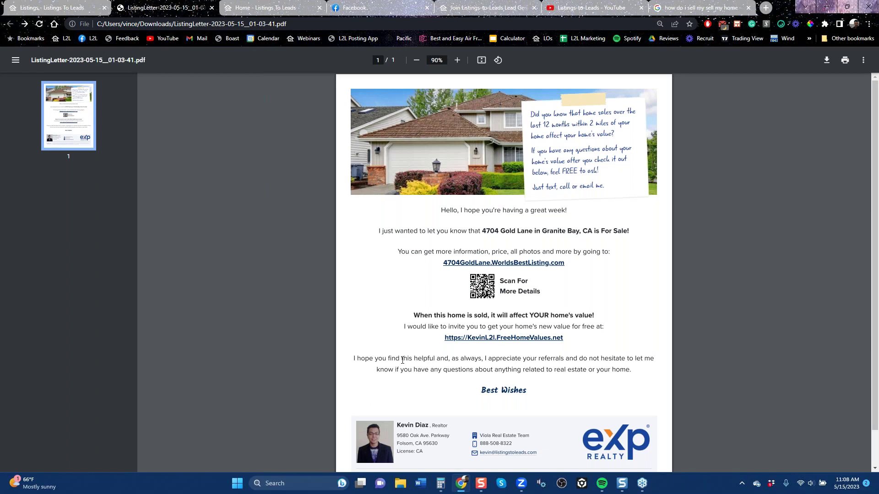
pyautogui.click(63, 7)
pyautogui.click(255, 106)
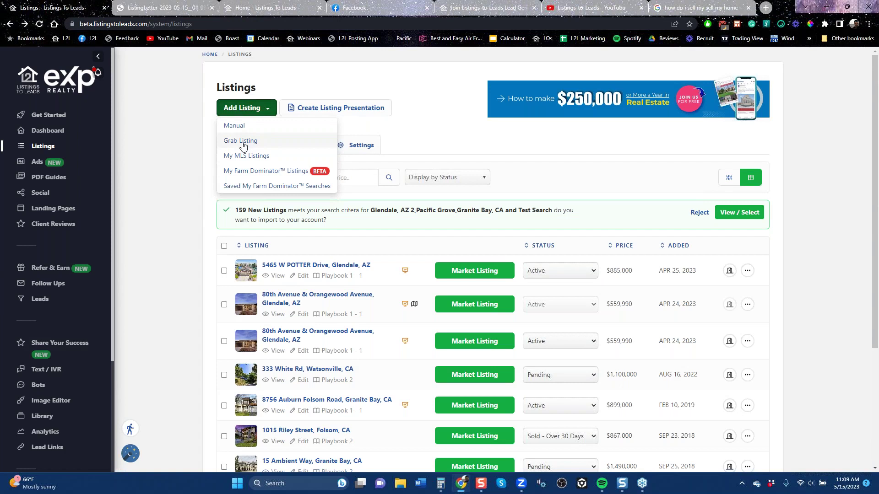
pyautogui.click(489, 375)
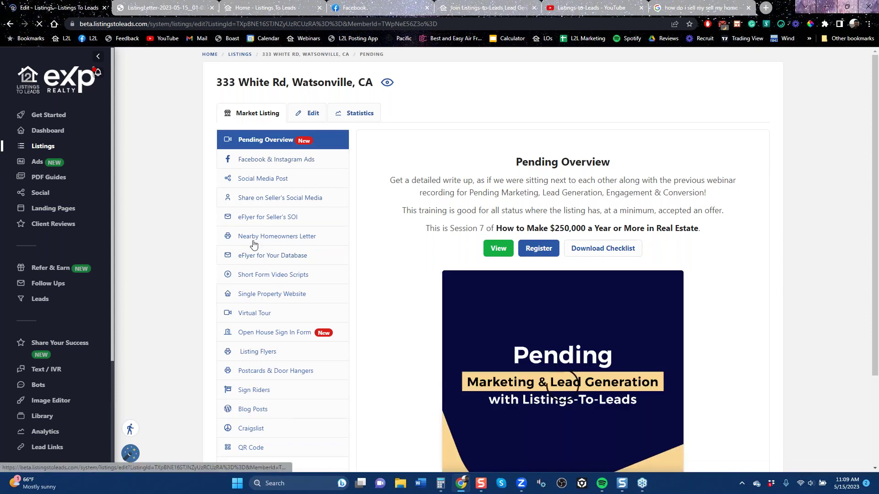
pyautogui.click(277, 236)
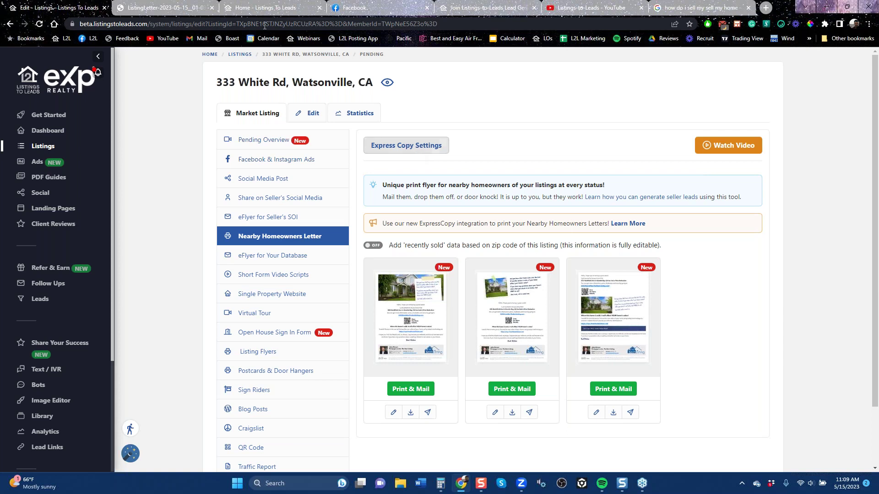
# Check the ListingLetter PDF, then display the 333 White Rd eFlyer for Your Database preview.
pyautogui.click(179, 8)
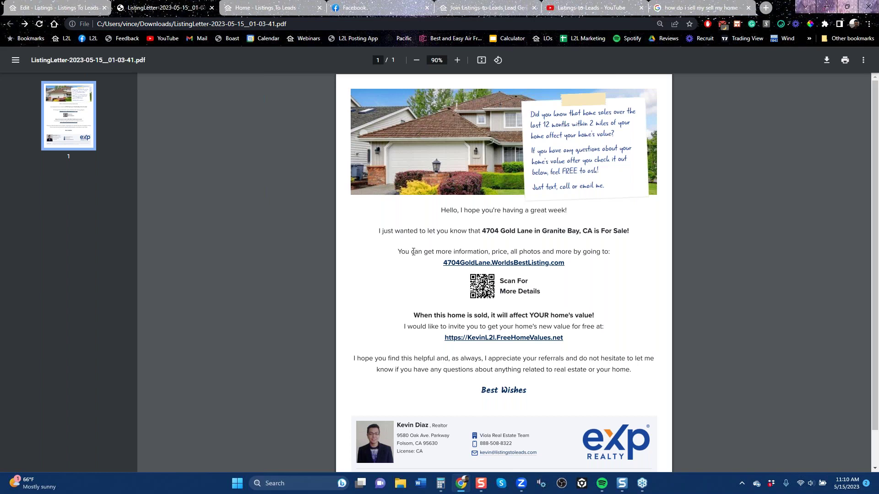
pyautogui.click(69, 8)
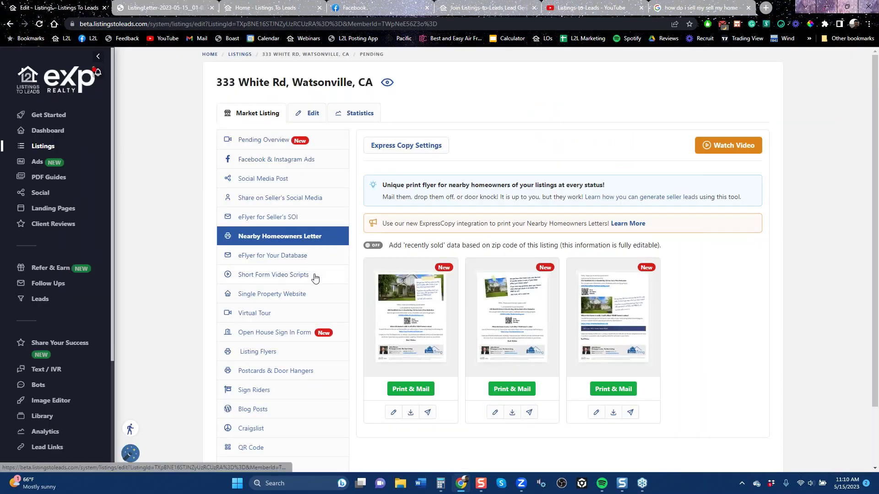
pyautogui.click(281, 259)
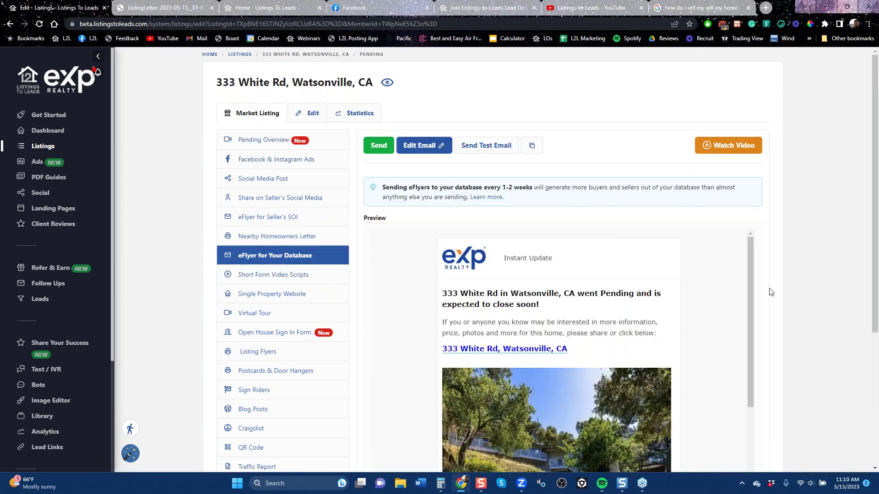
pyautogui.moveTo(751, 298)
pyautogui.mouseDown()
pyautogui.moveTo(751, 317)
pyautogui.moveTo(749, 287)
pyautogui.mouseUp()
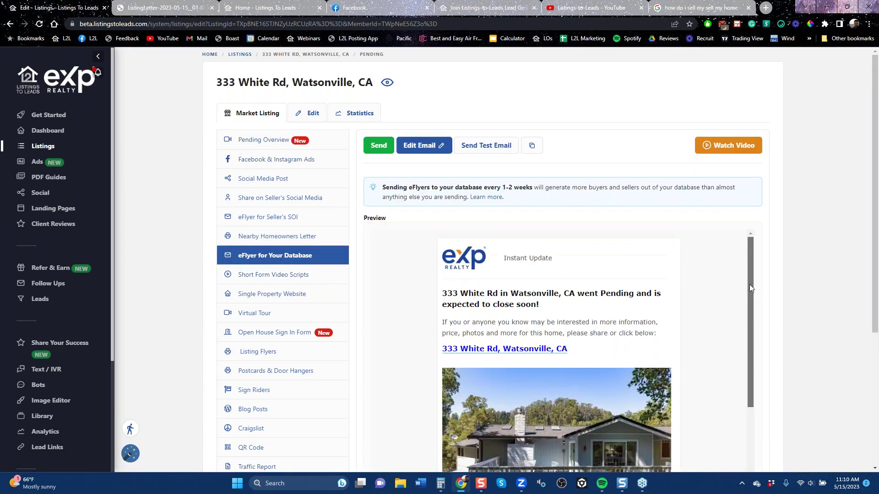
pyautogui.click(534, 146)
pyautogui.moveTo(874, 272); pyautogui.dragTo(874, 321)
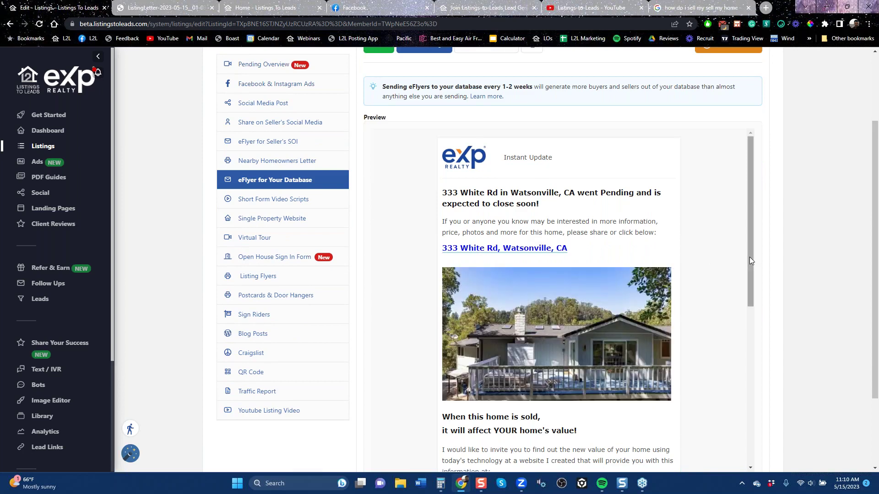
pyautogui.scroll(-1, 750, 273)
pyautogui.moveTo(750, 276); pyautogui.dragTo(751, 401)
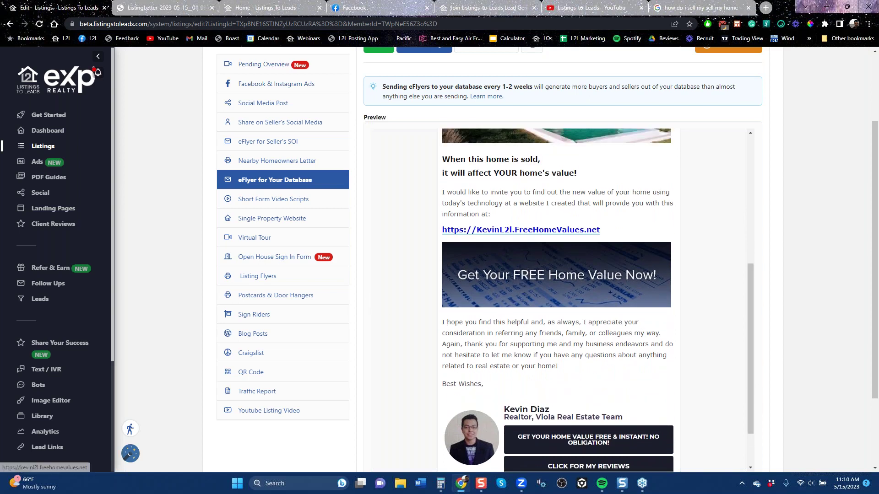
pyautogui.moveTo(750, 317); pyautogui.dragTo(707, 368)
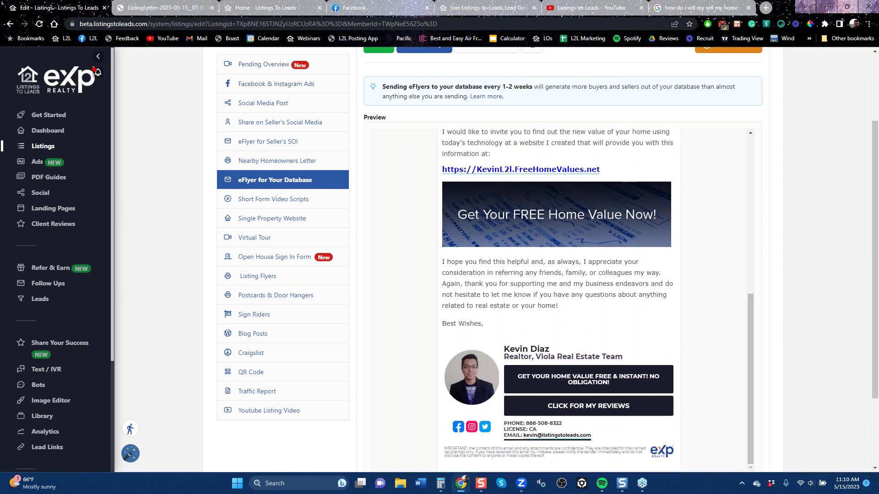
pyautogui.scroll(6, 579, 329)
pyautogui.scroll(3, 391, 281)
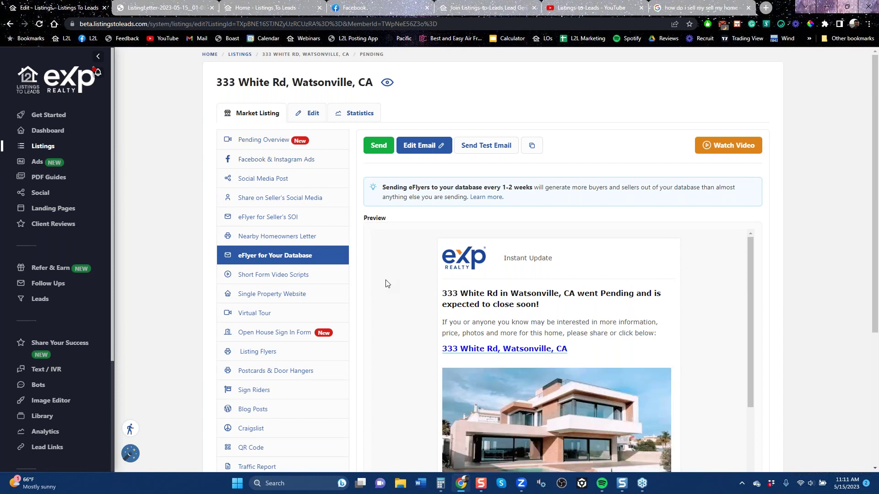
pyautogui.scroll(-6, 394, 303)
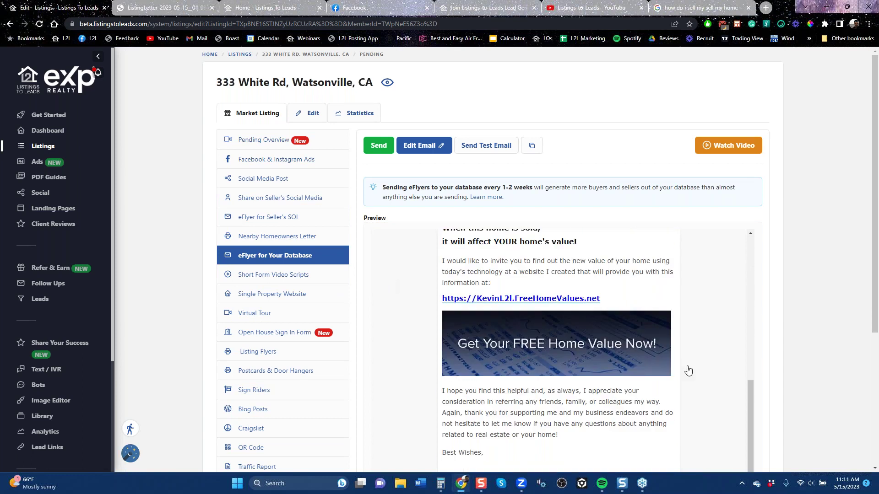
pyautogui.moveTo(749, 419); pyautogui.dragTo(752, 394)
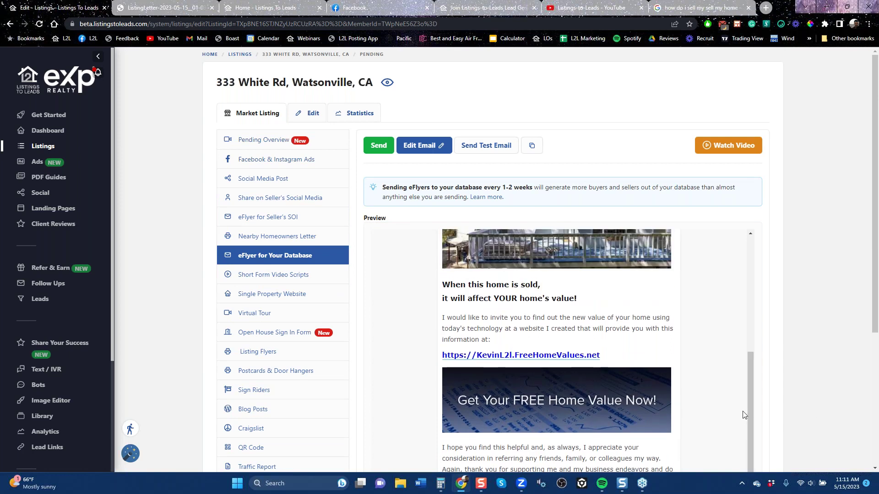
pyautogui.moveTo(750, 412); pyautogui.dragTo(751, 319)
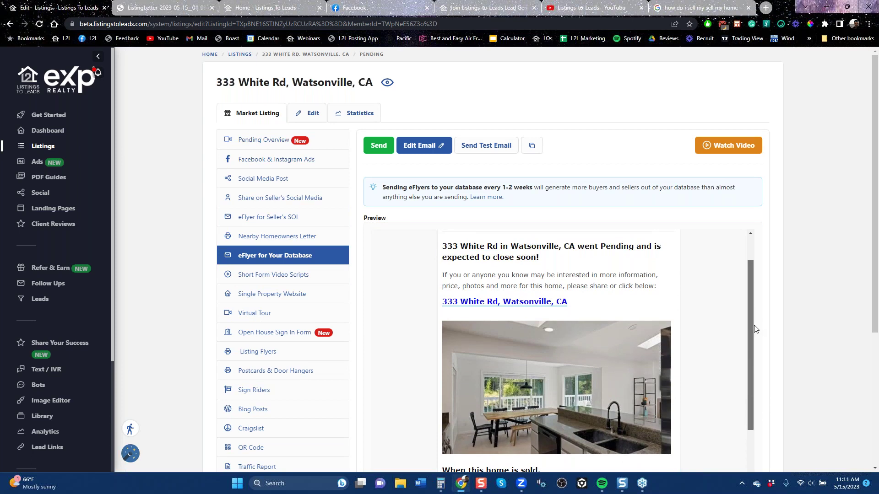
pyautogui.click(523, 352)
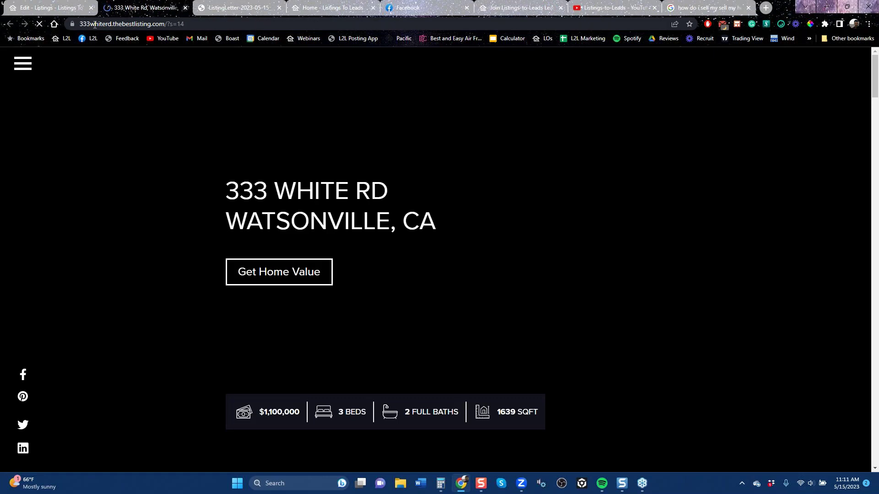
pyautogui.click(185, 8)
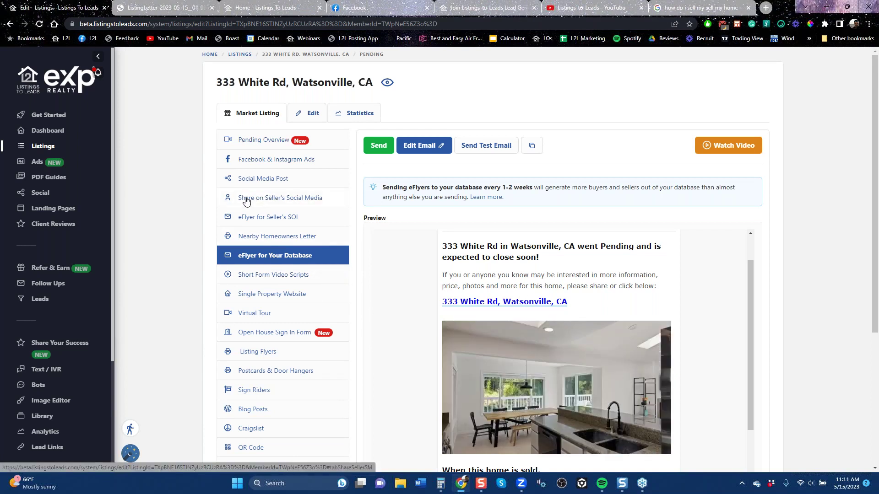
pyautogui.click(280, 198)
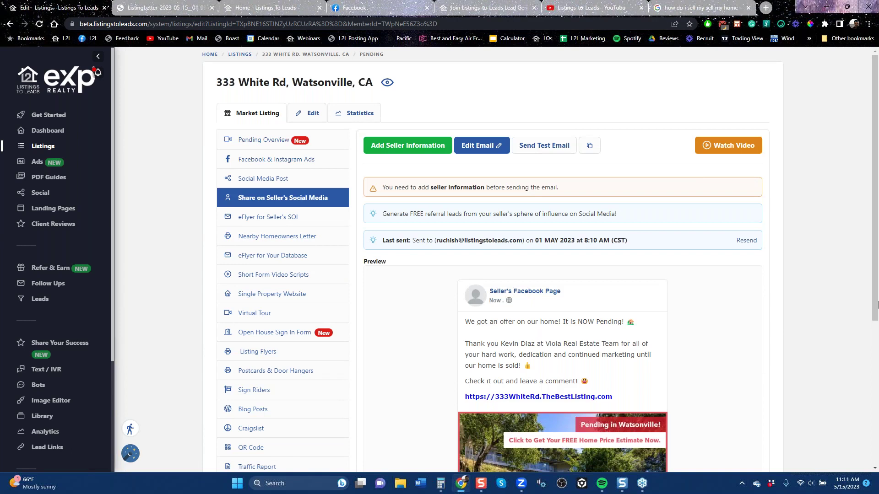
pyautogui.scroll(-1, 876, 307)
pyautogui.scroll(-3, 877, 306)
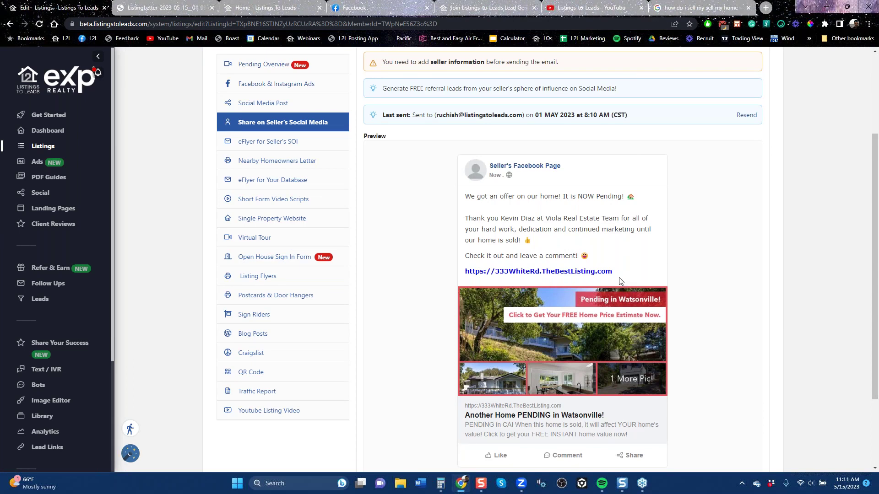
pyautogui.click(10, 24)
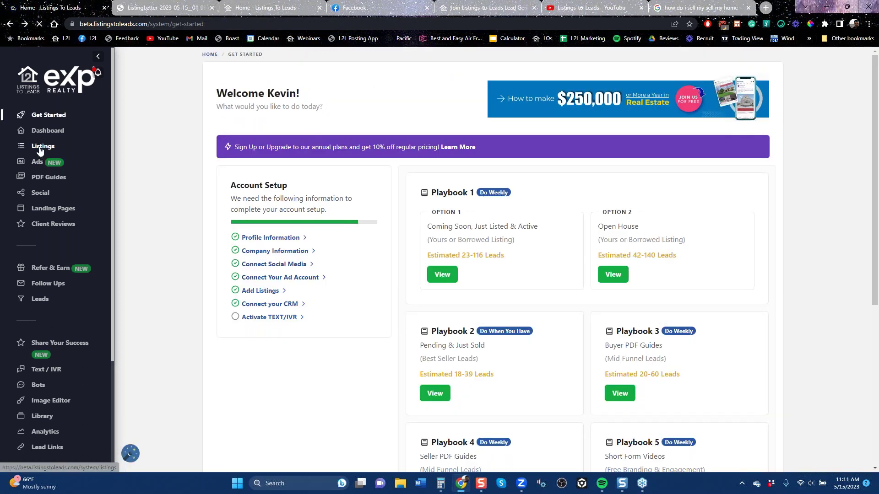
pyautogui.click(38, 147)
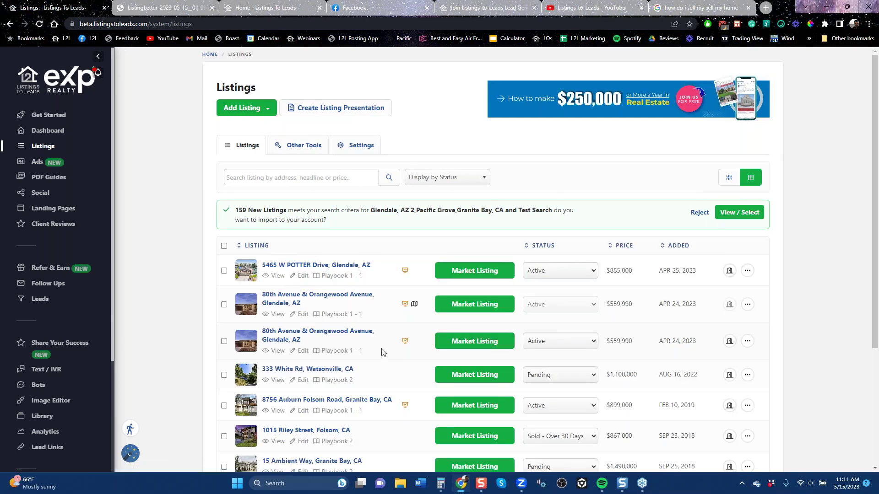
pyautogui.click(474, 437)
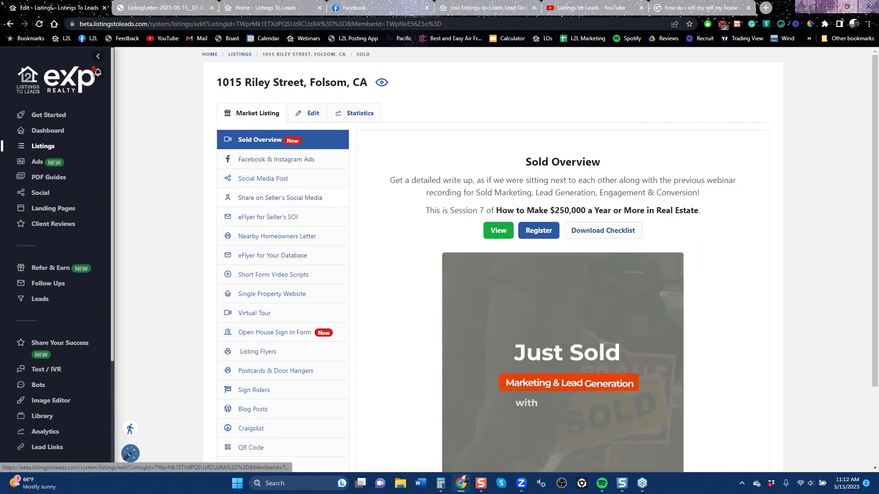
pyautogui.click(283, 197)
# Copy the entire sold-home post text and bring up the Facebook news feed.
pyautogui.tripleClick(634, 393)
pyautogui.moveTo(545, 357); pyautogui.dragTo(464, 302)
pyautogui.rightClick(467, 295)
pyautogui.click(495, 307)
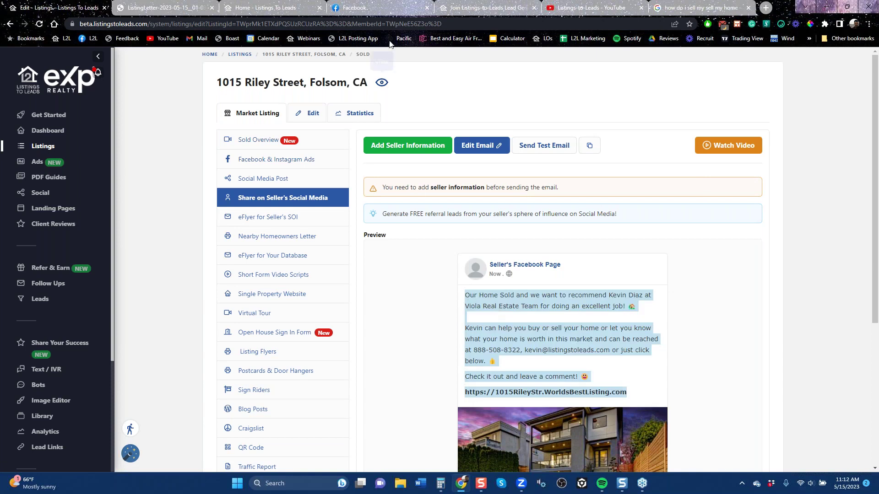
pyautogui.click(362, 8)
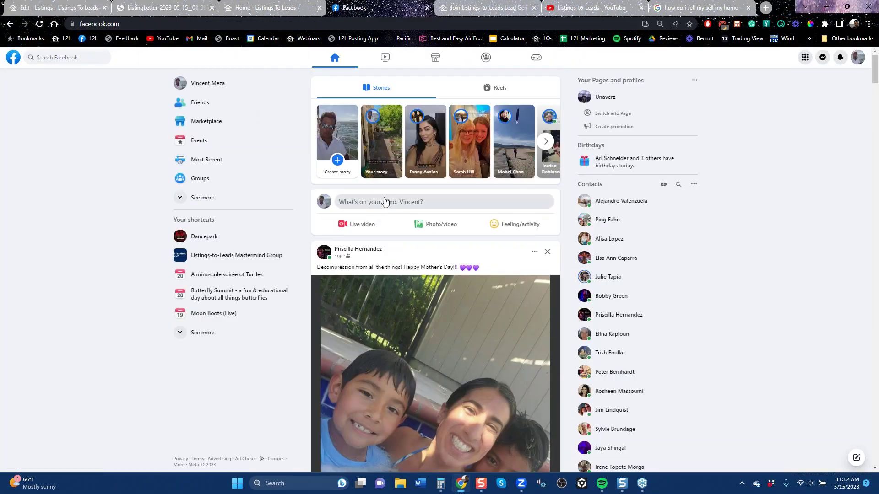
# Paste the copied sold-home text into a new Facebook post and publish it.
pyautogui.click(386, 202)
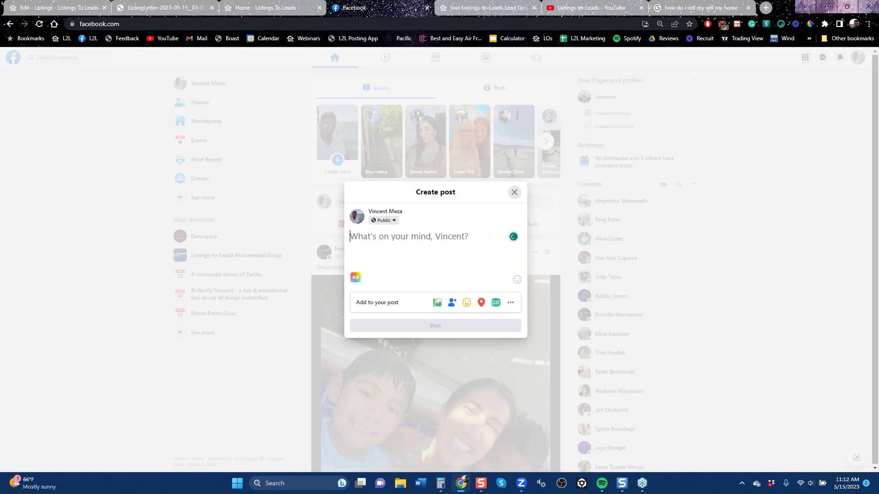
pyautogui.hotkey('ctrl', 'v')
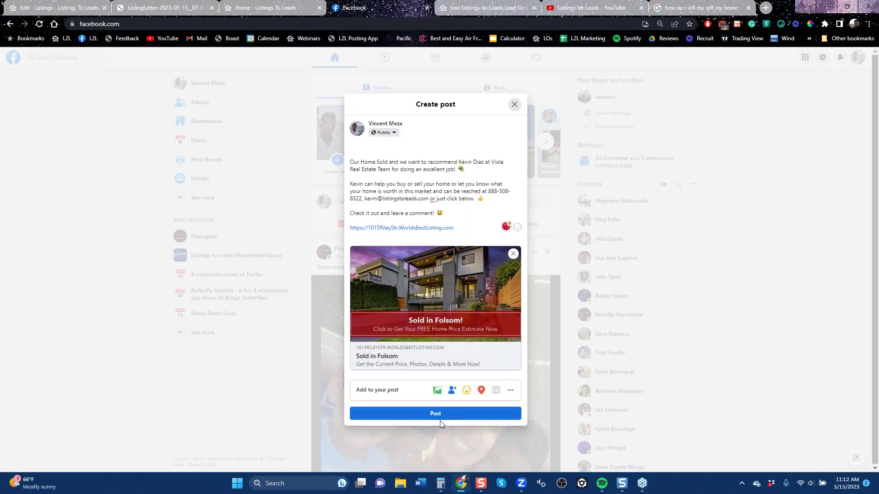
pyautogui.click(439, 414)
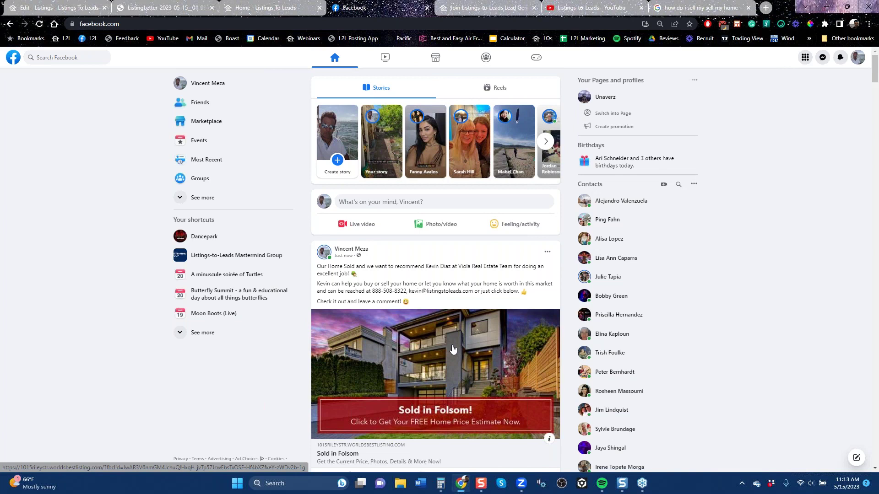
# Preview the 1015 Riley Street listing website and home value form, then view the Facebook post.
pyautogui.click(445, 372)
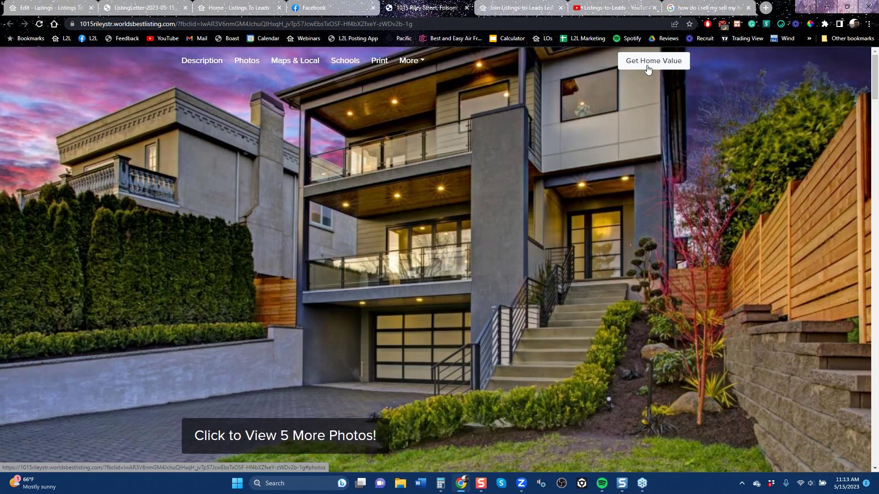
pyautogui.click(632, 60)
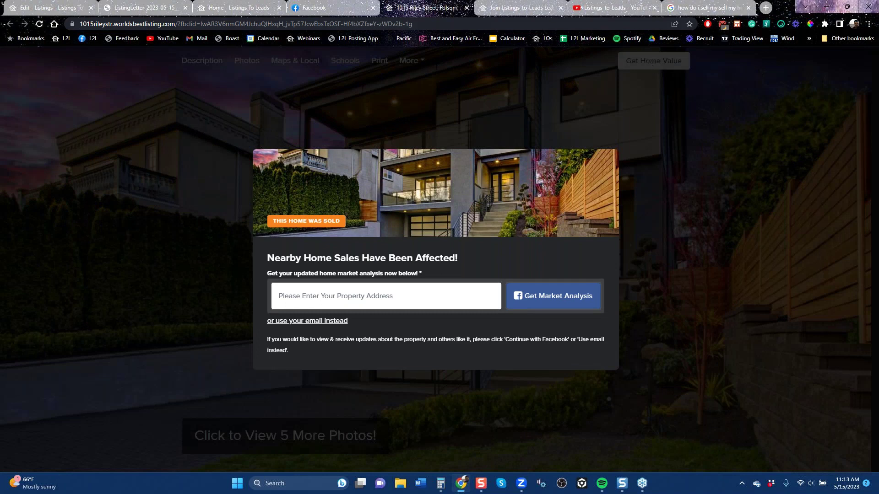
pyautogui.click(352, 9)
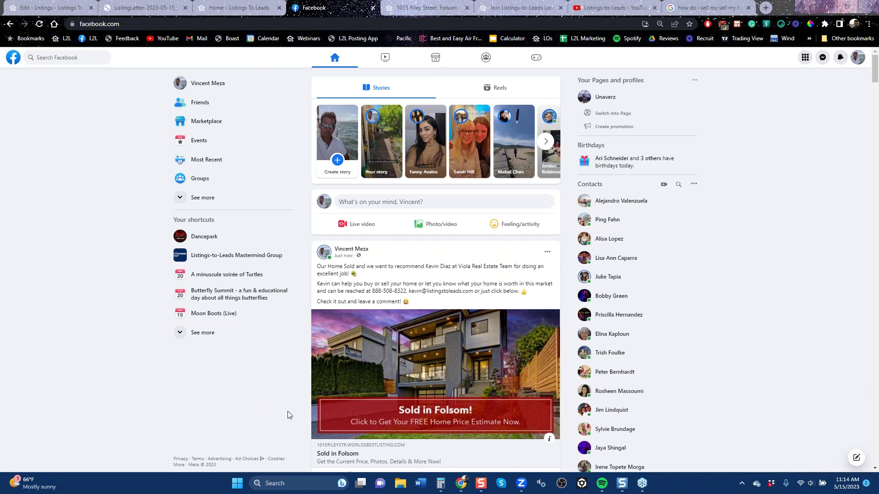
pyautogui.moveTo(288, 411); pyautogui.dragTo(42, 68)
pyautogui.click(51, 5)
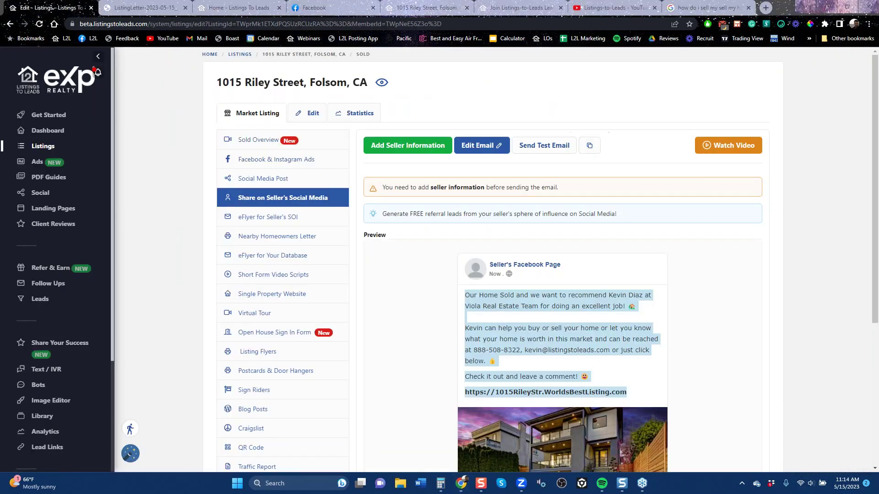
pyautogui.click(10, 24)
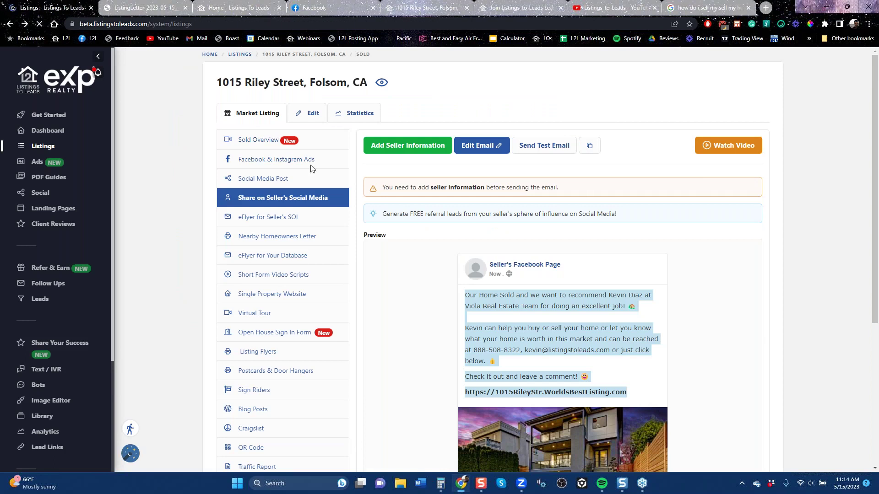
pyautogui.click(258, 109)
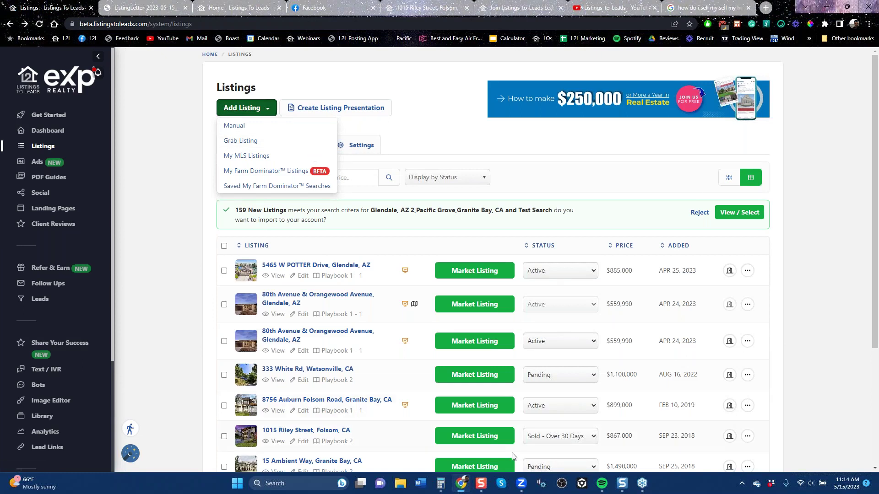
pyautogui.click(475, 436)
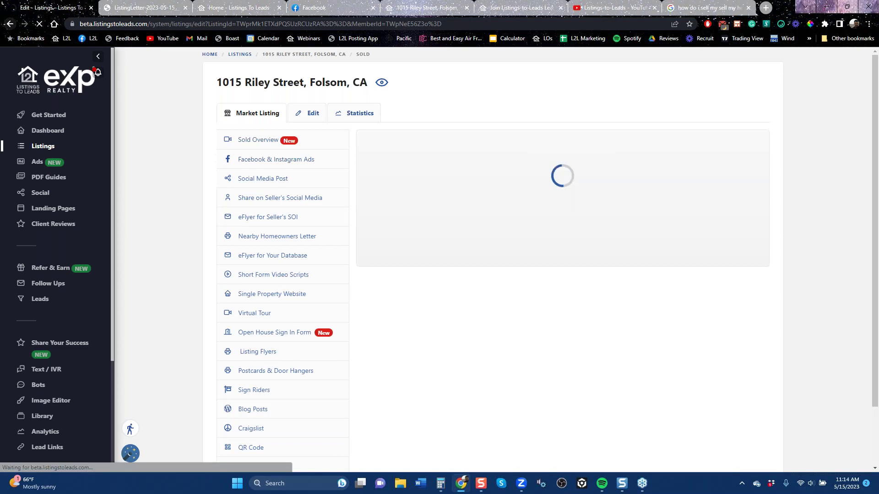
# Back on Listings, leave 1015 Riley Street's status unchanged and open the $250,000 Masterclass blog.
pyautogui.click(9, 25)
pyautogui.click(573, 441)
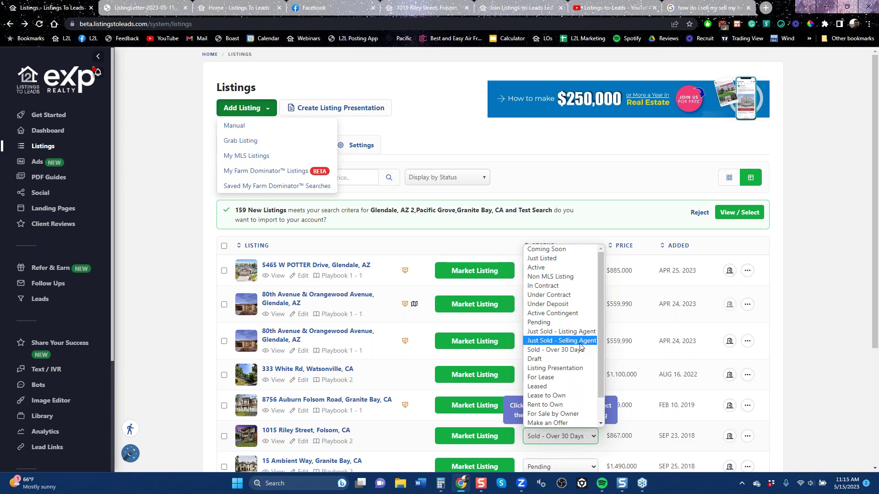
pyautogui.click(380, 368)
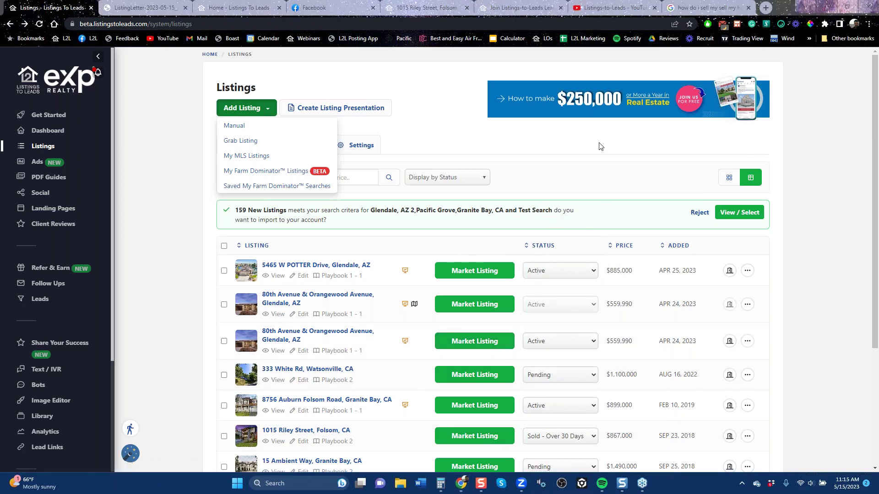
pyautogui.click(330, 108)
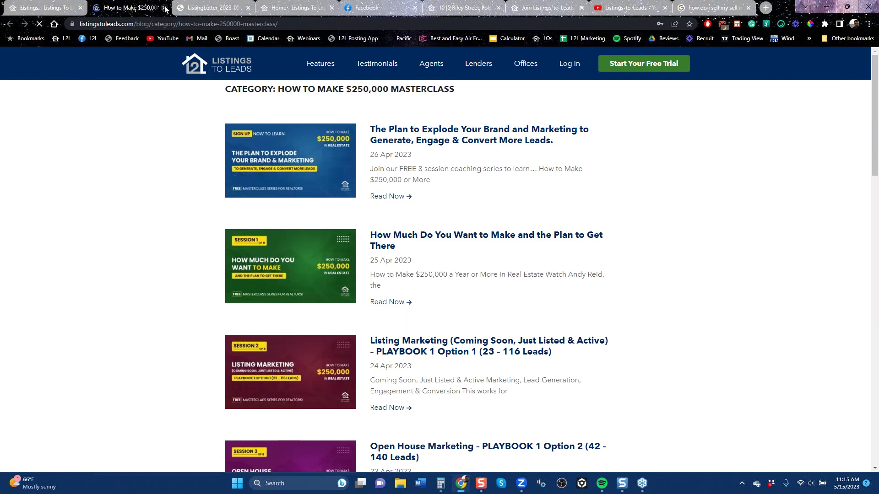
pyautogui.click(165, 8)
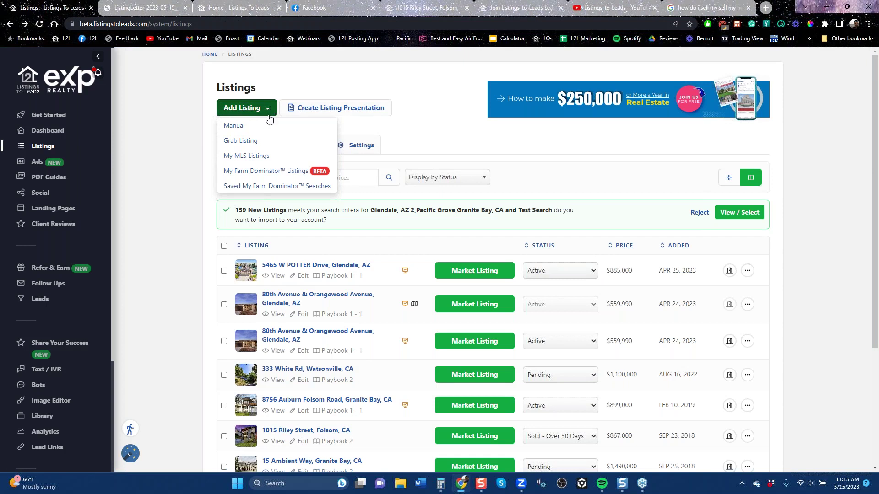
# Reload the Listings page and generate a listing presentation PDF.
pyautogui.click(40, 24)
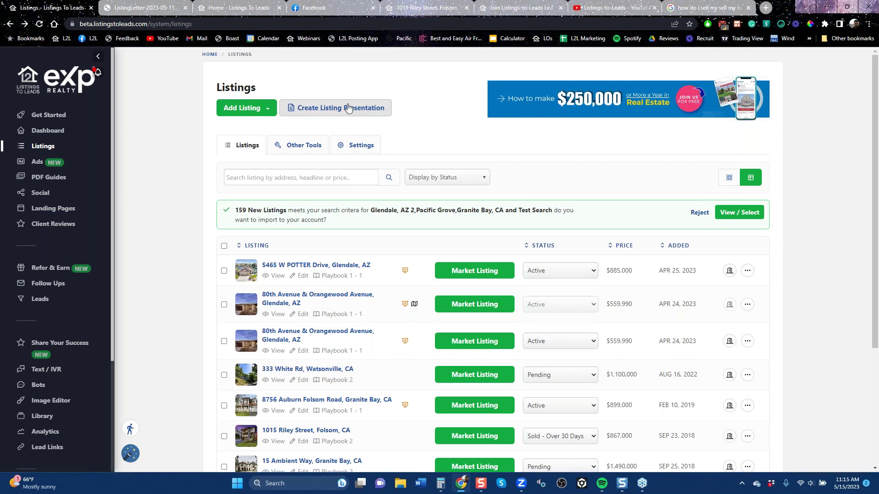
pyautogui.click(340, 108)
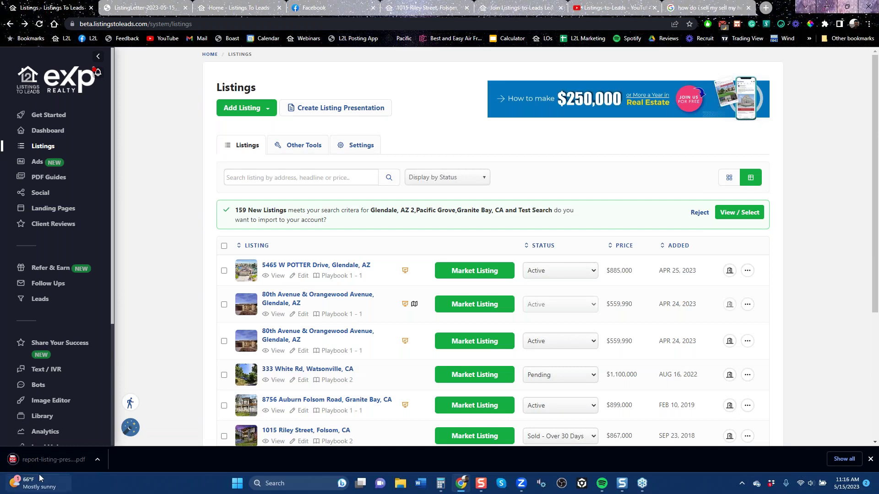
# Open the downloaded 27-page 'The Complete Marketing Plan to Get Your Home Sold' PDF.
pyautogui.click(52, 464)
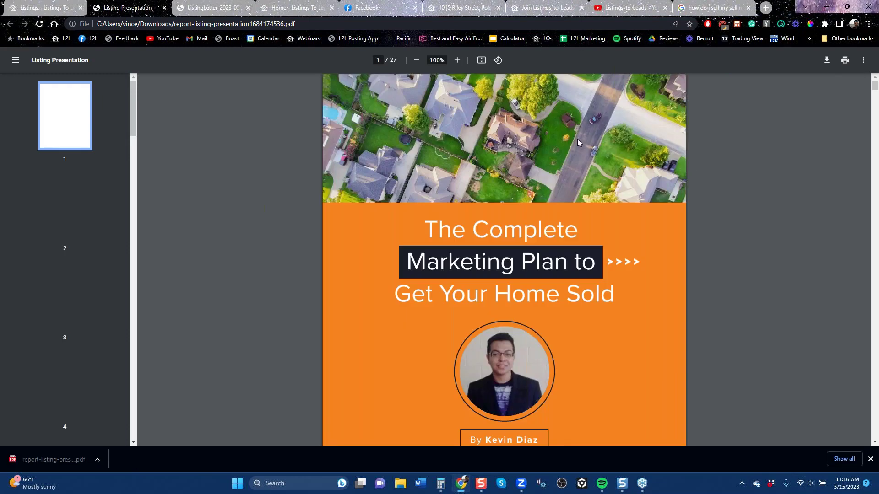
# Zoom the presentation out to 80% and jump to page 2.
pyautogui.click(416, 64)
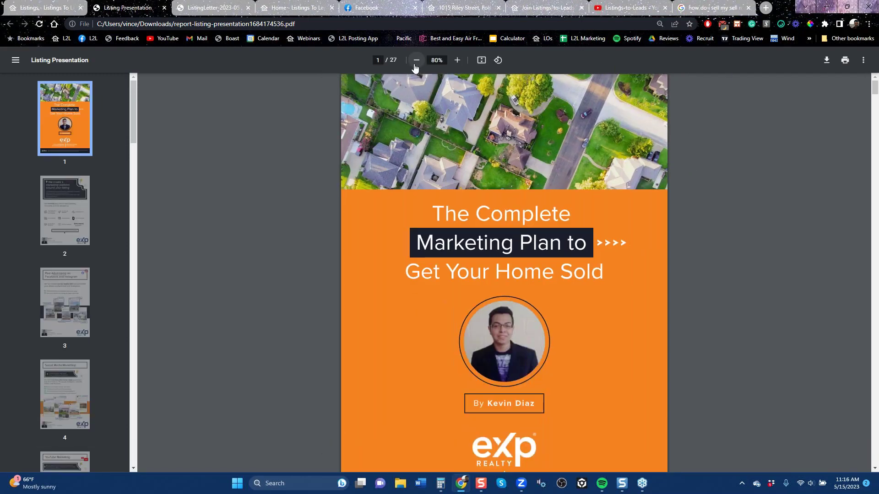
pyautogui.click(416, 63)
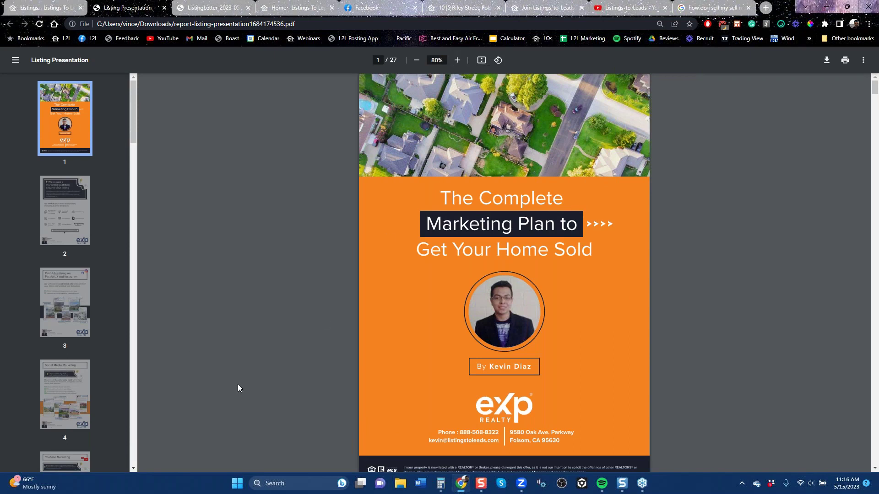
pyautogui.doubleClick(68, 239)
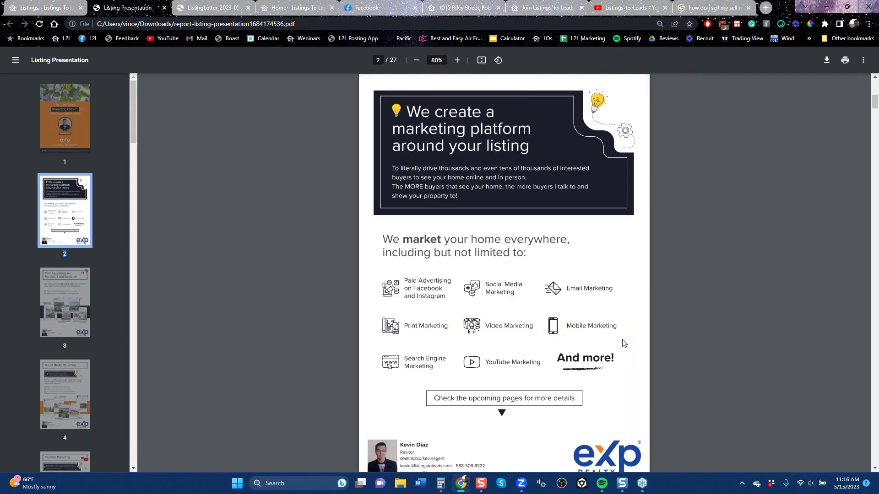
# Review the marketing pages through QR Codes (page 17), then return to the Listings to Leads listings tab.
pyautogui.scroll(-5, 623, 343)
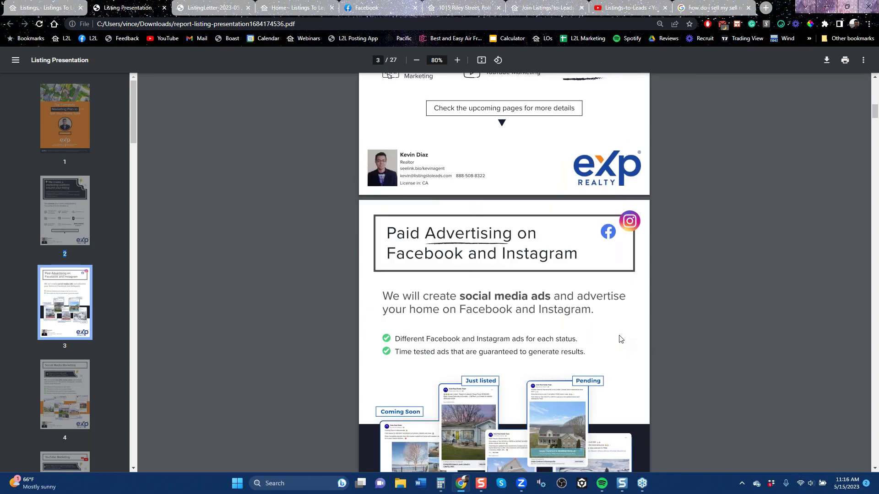
pyautogui.scroll(-5, 620, 337)
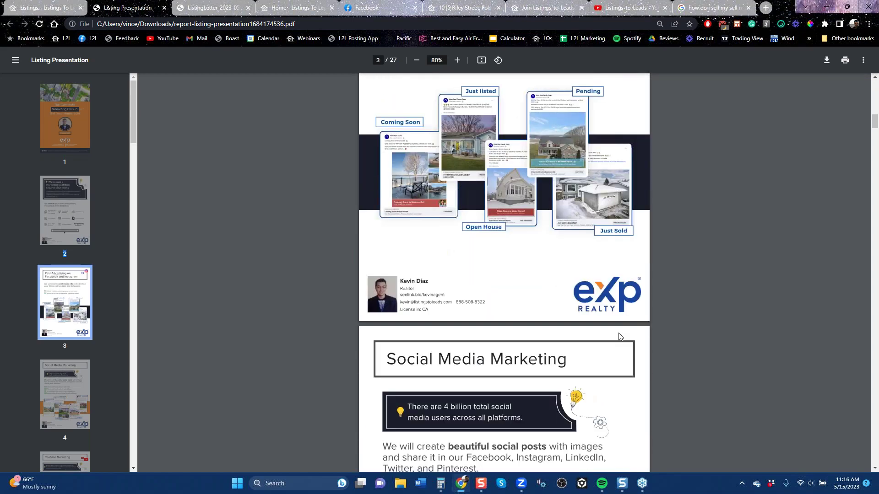
pyautogui.scroll(-10, 619, 331)
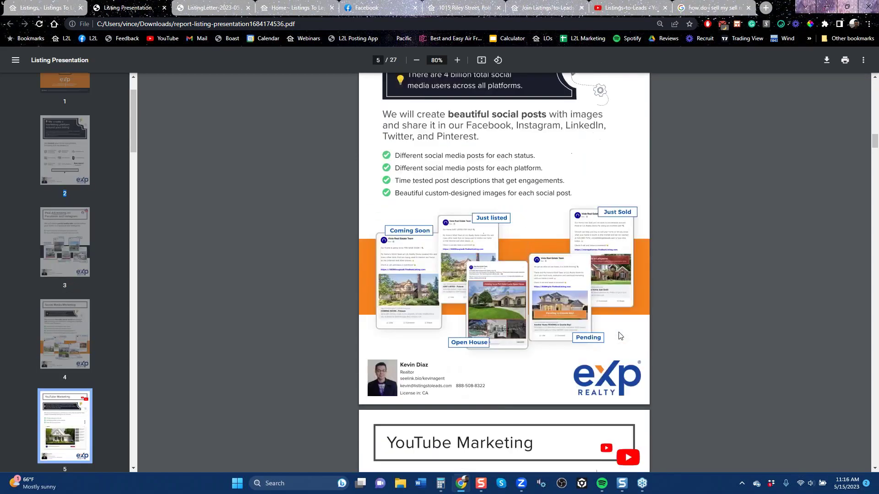
pyautogui.scroll(-6, 619, 336)
pyautogui.scroll(-7, 609, 339)
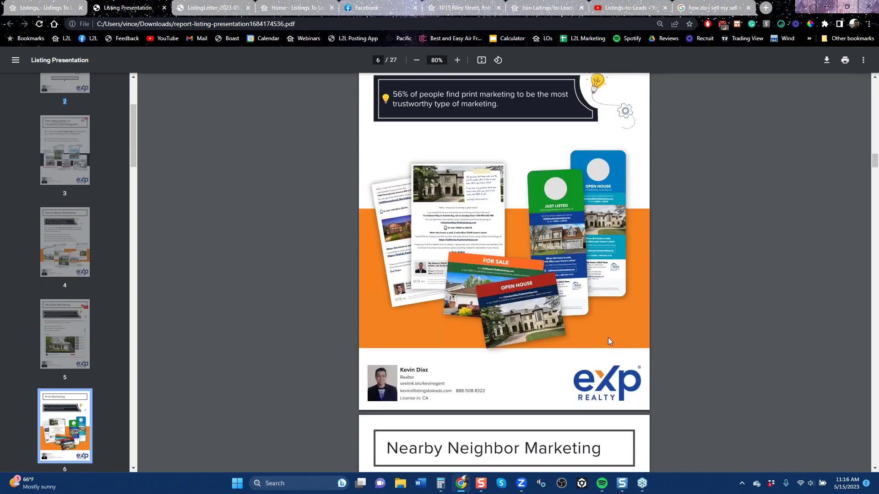
pyautogui.scroll(-4, 608, 341)
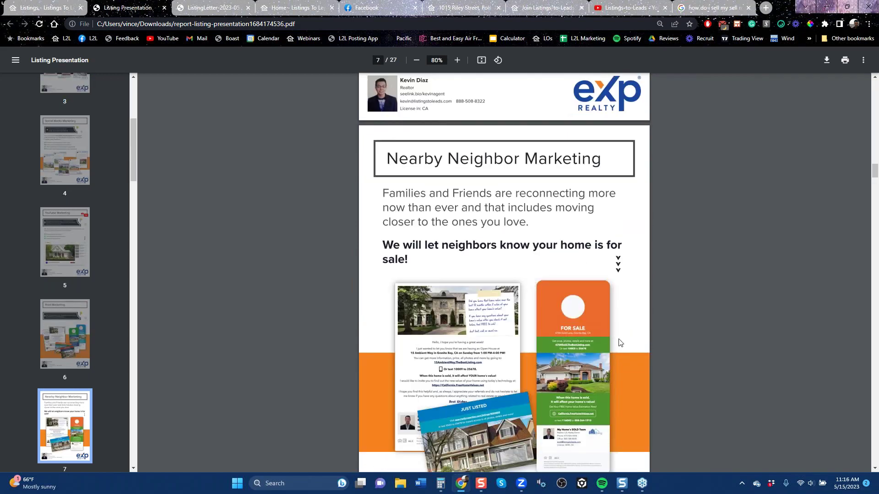
pyautogui.scroll(-5, 620, 343)
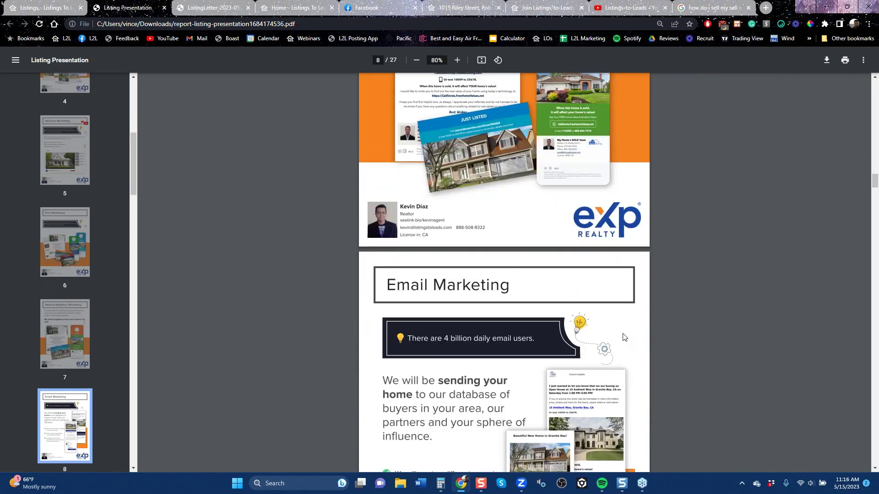
pyautogui.scroll(-12, 624, 336)
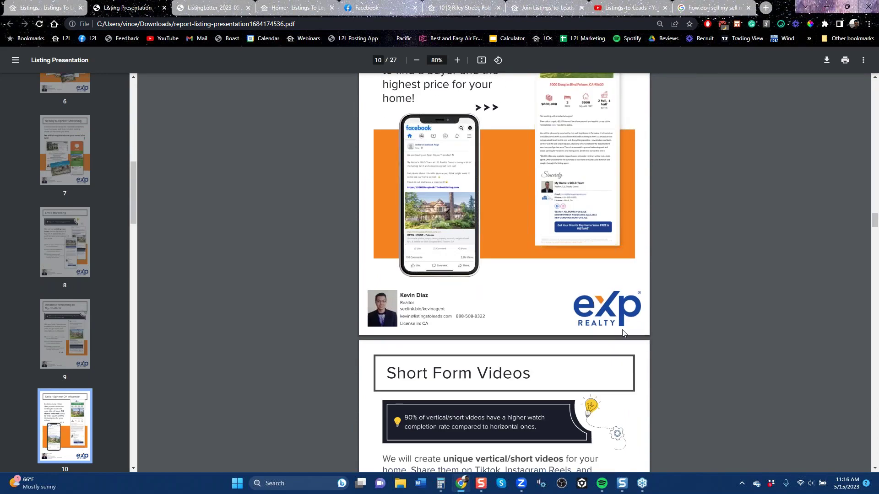
pyautogui.scroll(-14, 617, 341)
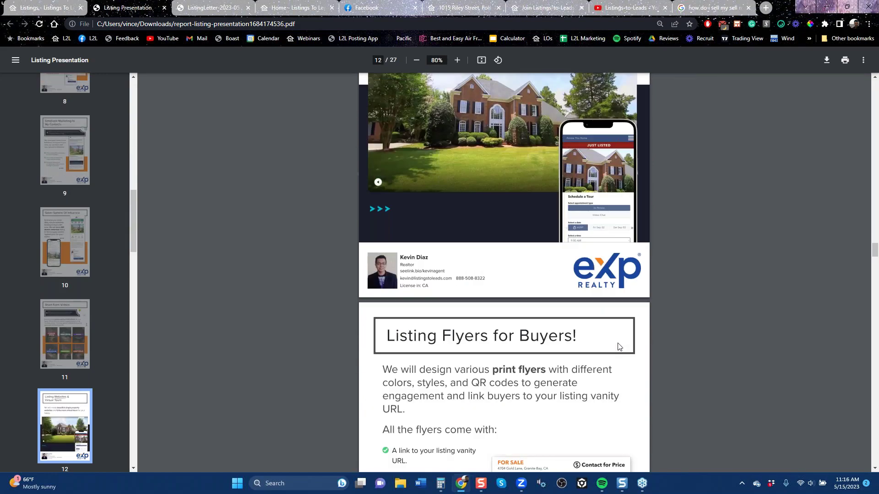
pyautogui.scroll(-5, 614, 350)
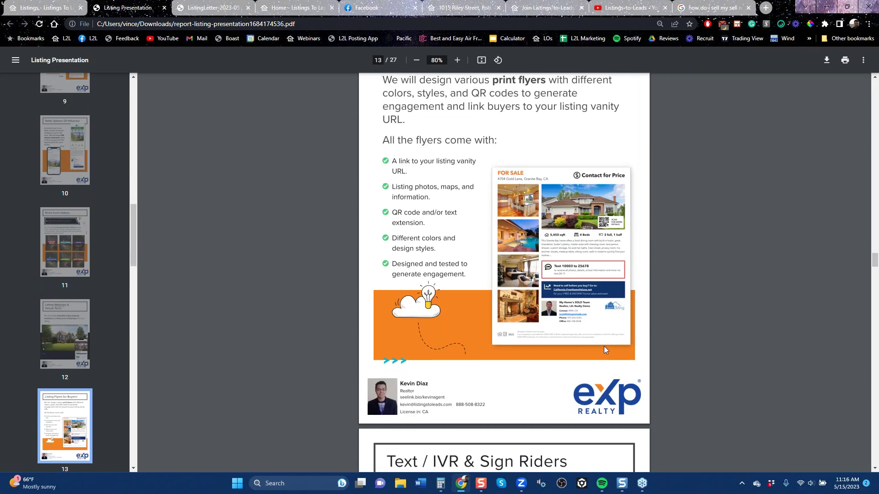
pyautogui.scroll(-5, 603, 346)
pyautogui.scroll(-5, 598, 347)
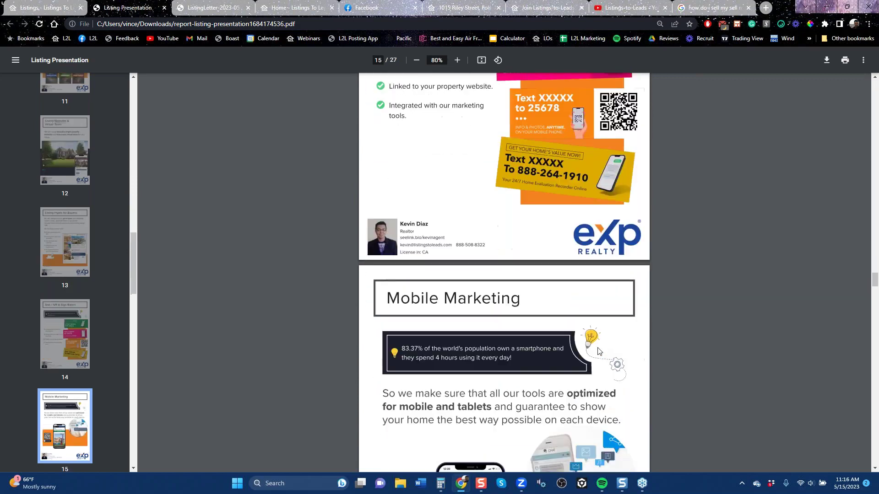
pyautogui.scroll(-6, 596, 349)
pyautogui.scroll(-6, 567, 353)
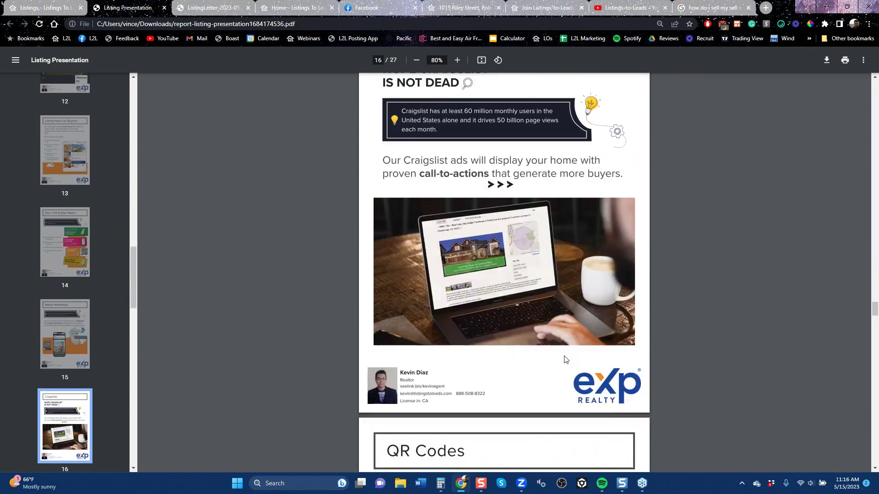
pyautogui.scroll(-7, 564, 362)
pyautogui.scroll(5, 561, 367)
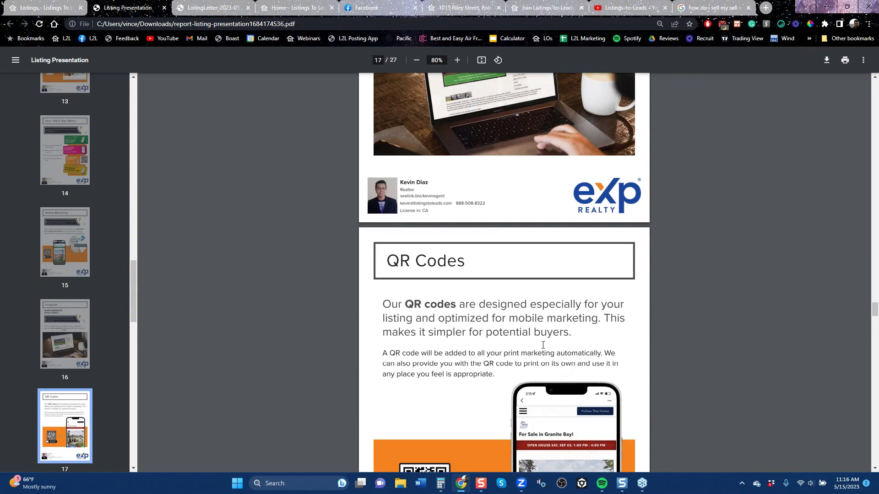
pyautogui.click(44, 8)
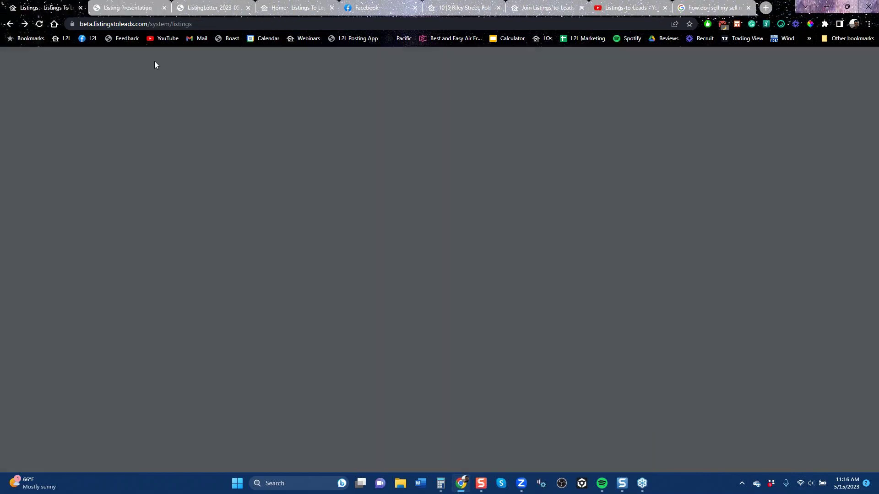
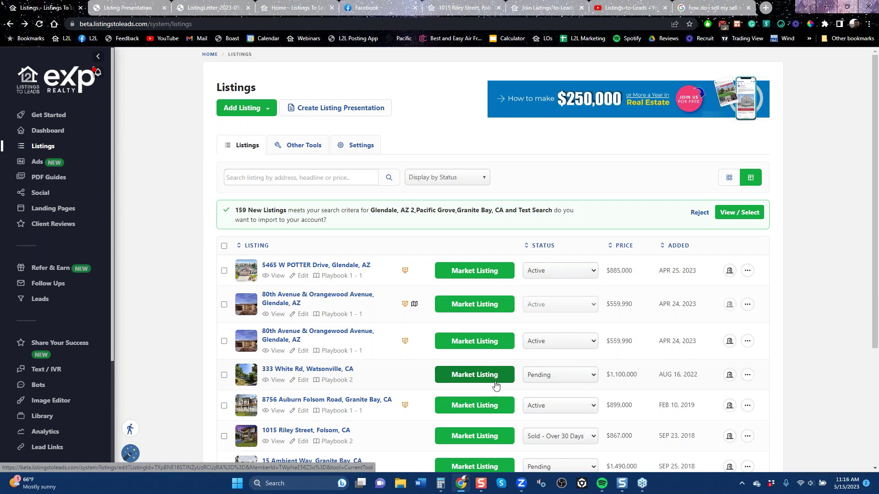
# Preview the Pacific Grove home-value landing page, close the duplicate preview tab, and start a new landing page.
pyautogui.click(38, 211)
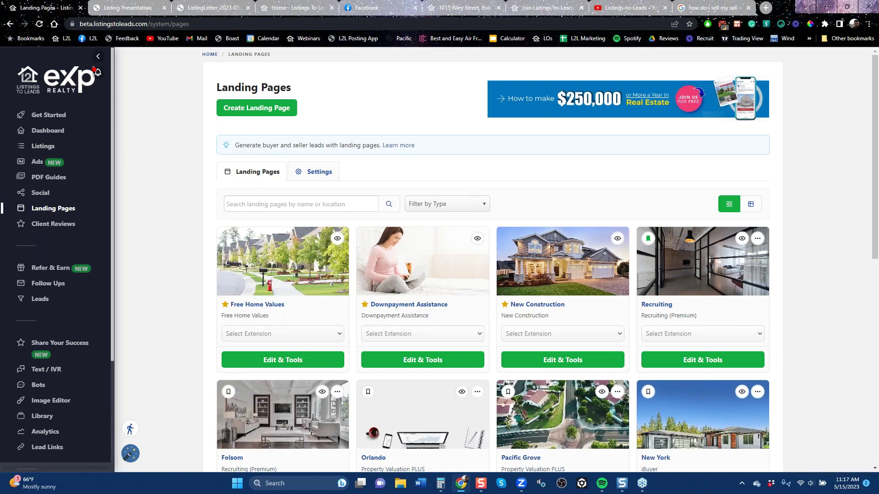
pyautogui.click(594, 365)
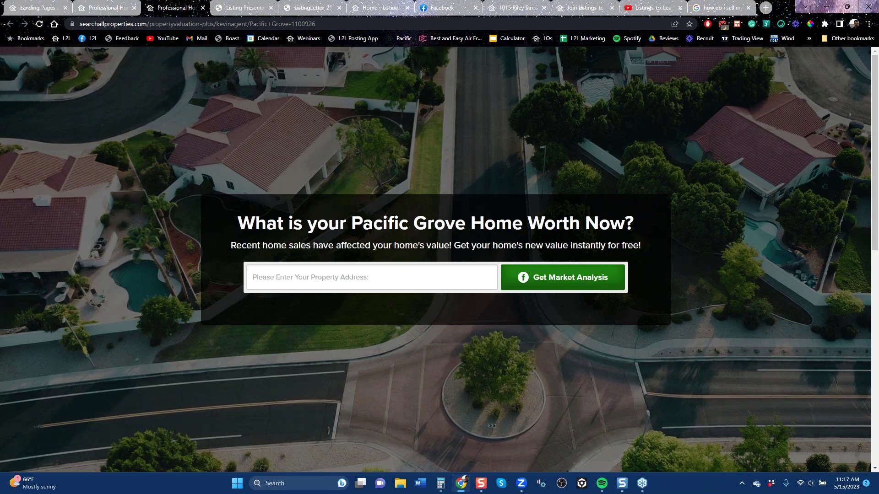
pyautogui.click(120, 7)
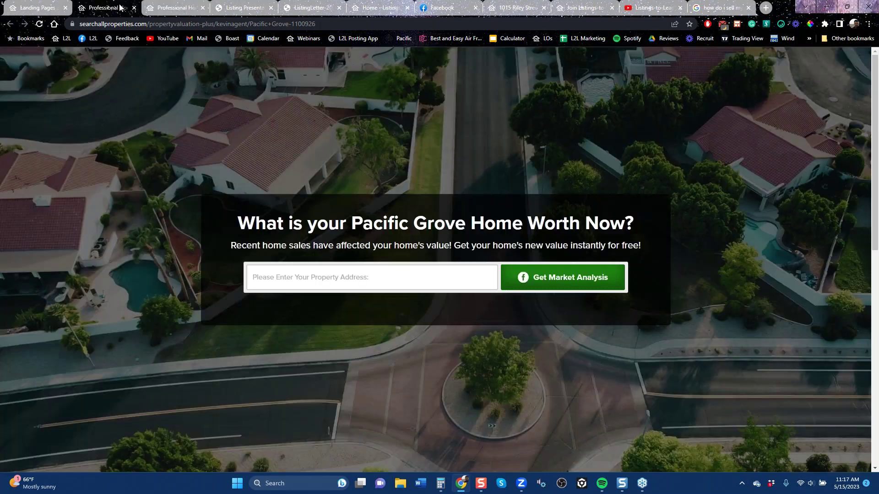
pyautogui.click(134, 8)
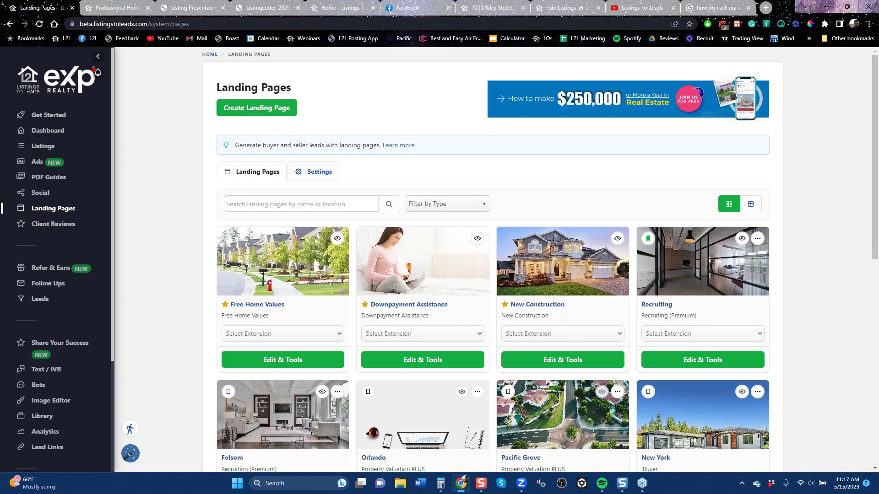
pyautogui.click(256, 108)
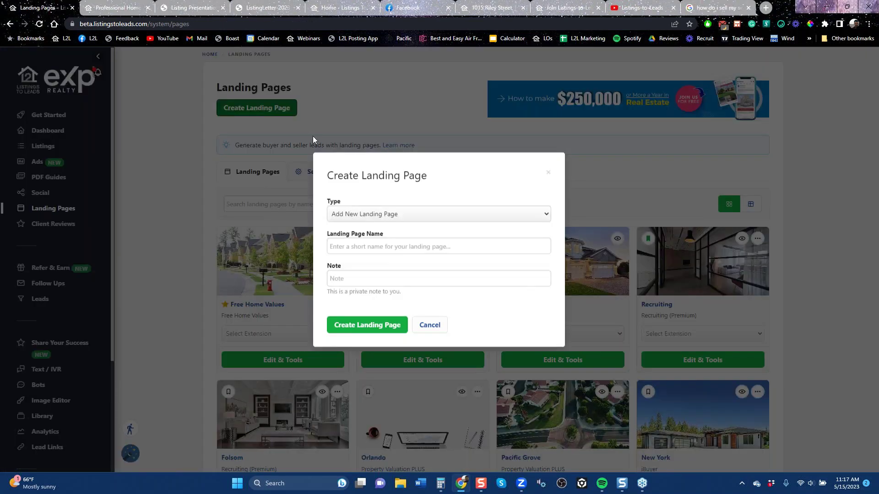
# Choose the Property Valuation PLUS type for the new landing page, then cancel it.
pyautogui.click(398, 223)
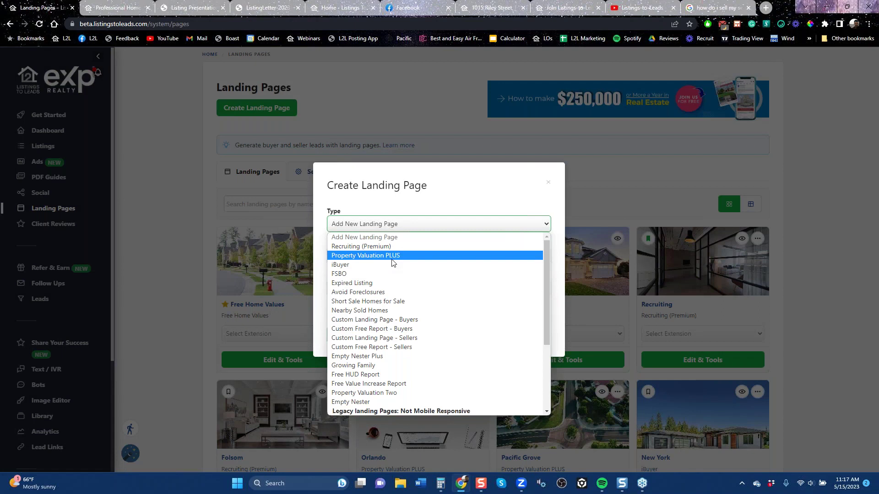
pyautogui.click(392, 256)
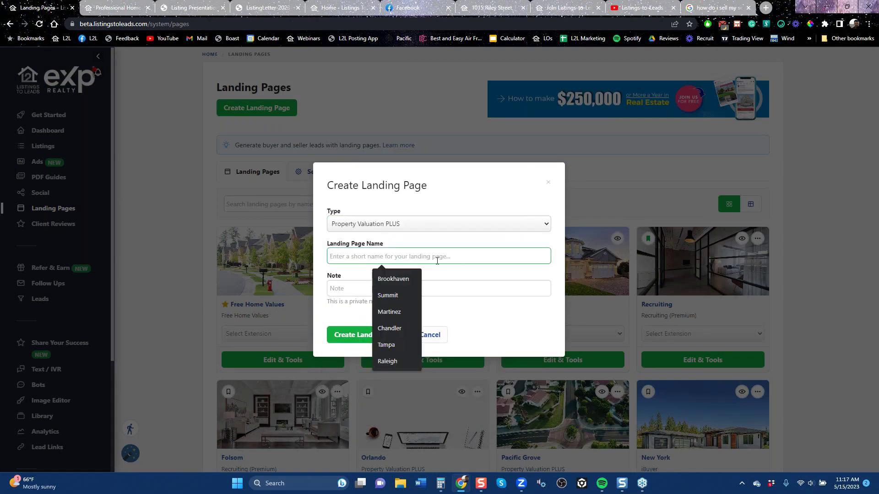
pyautogui.click(548, 183)
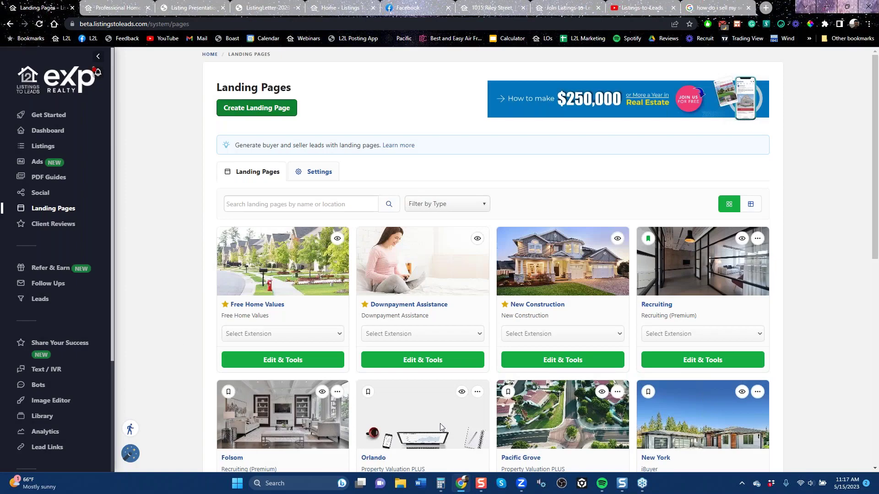
# Open a preview of the Orlando landing page, then go back to the Landing Pages list.
pyautogui.scroll(-6, 494, 261)
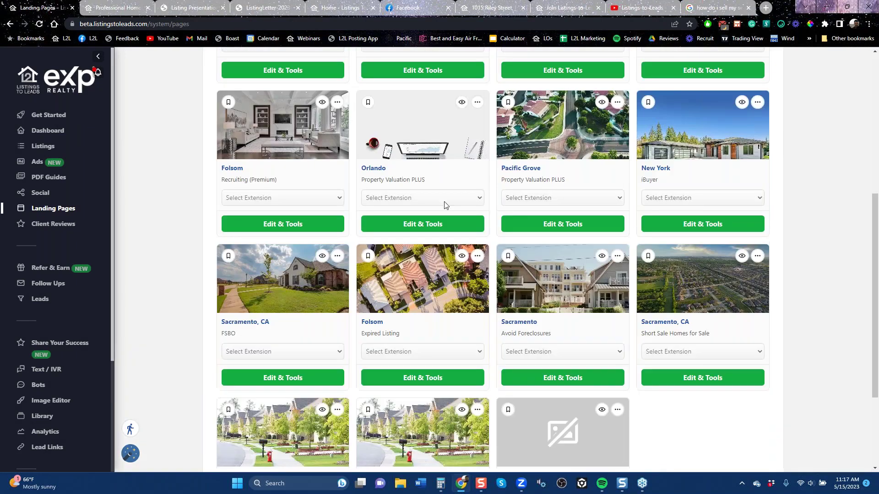
pyautogui.click(461, 102)
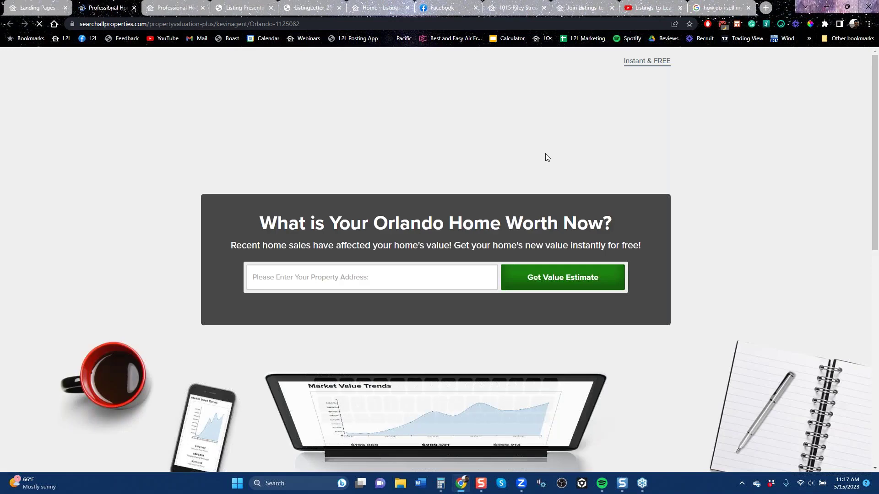
pyautogui.click(39, 12)
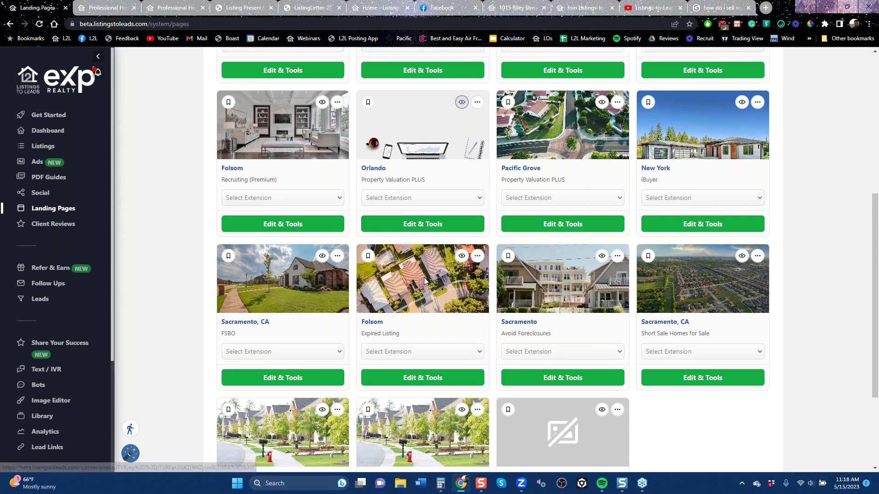
pyautogui.scroll(-3, 425, 283)
pyautogui.scroll(6, 430, 290)
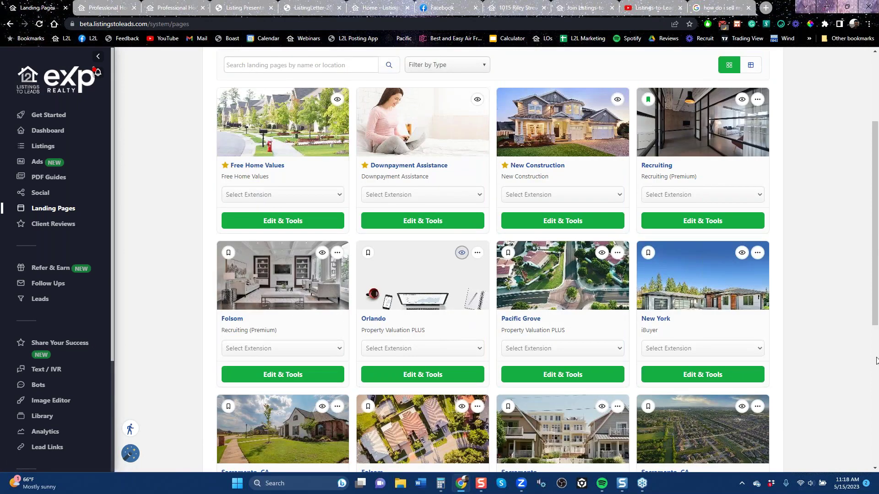
# Open the Orlando page editor and browse Desktop for a new background image, then cancel without changes.
pyautogui.click(427, 380)
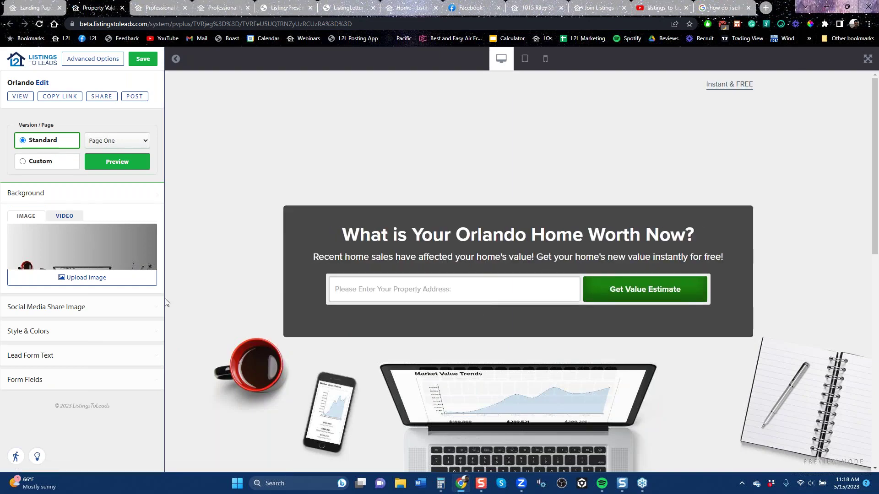
pyautogui.click(103, 285)
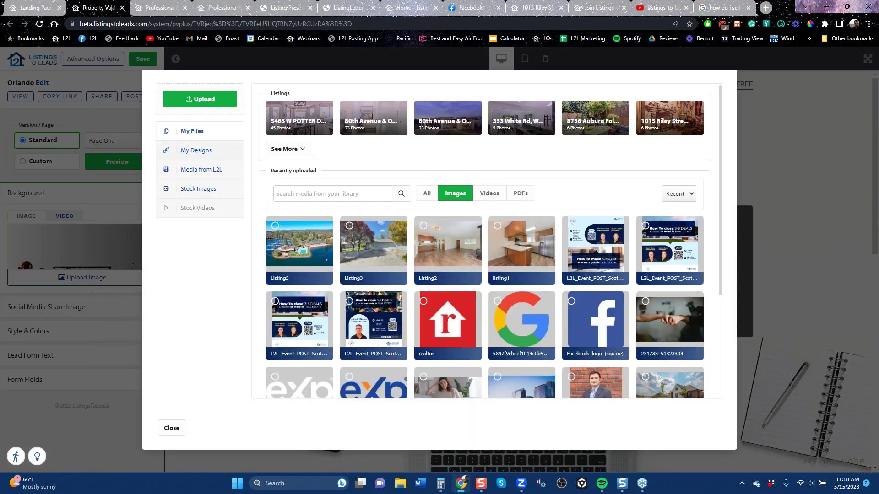
pyautogui.click(201, 100)
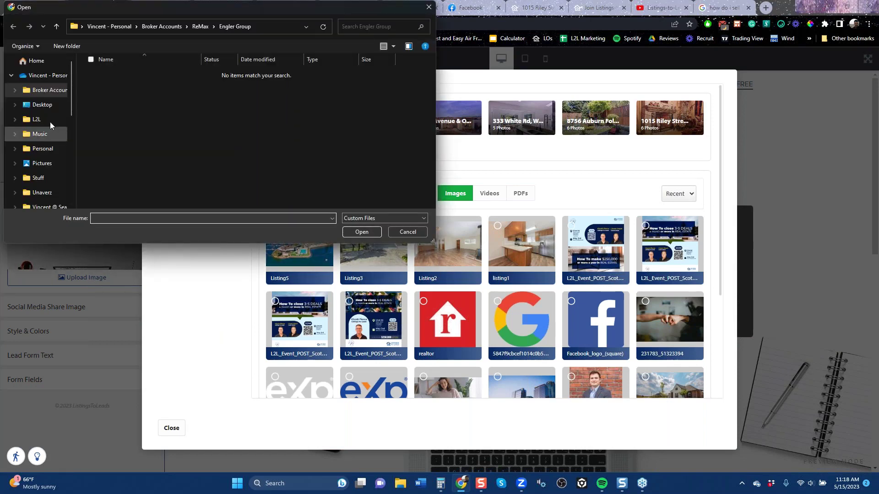
pyautogui.click(40, 108)
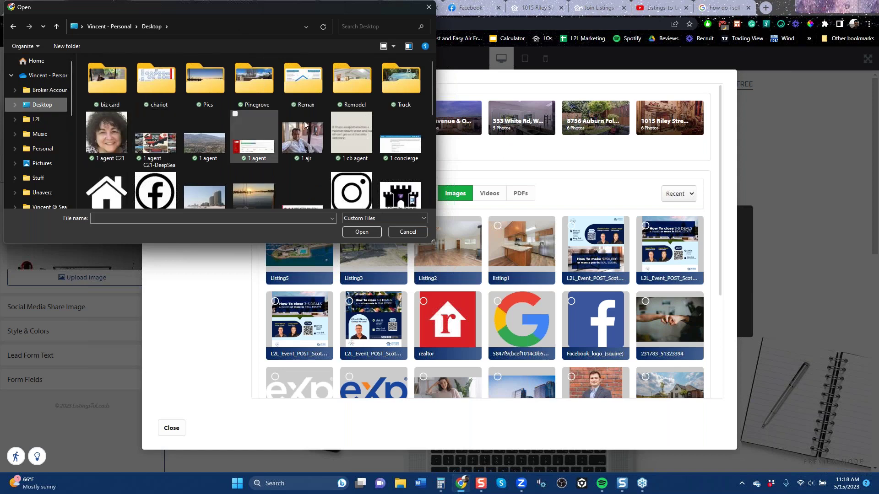
pyautogui.moveTo(432, 98); pyautogui.dragTo(426, 75)
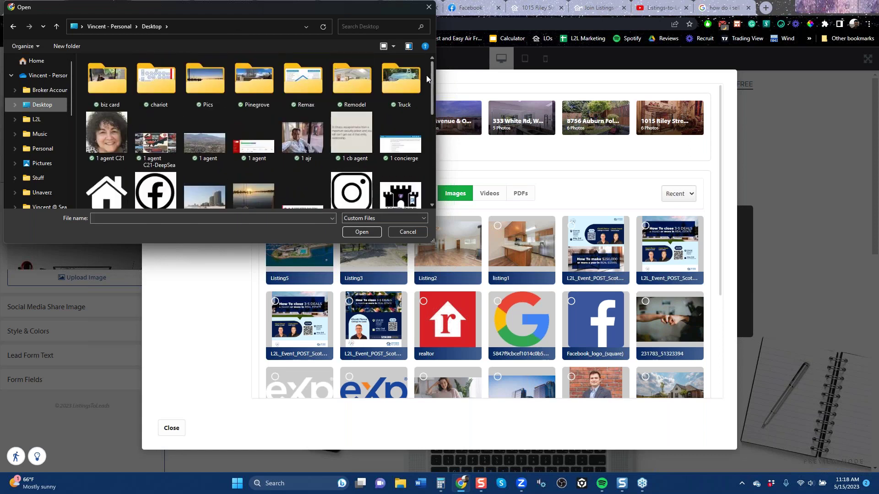
pyautogui.click(427, 10)
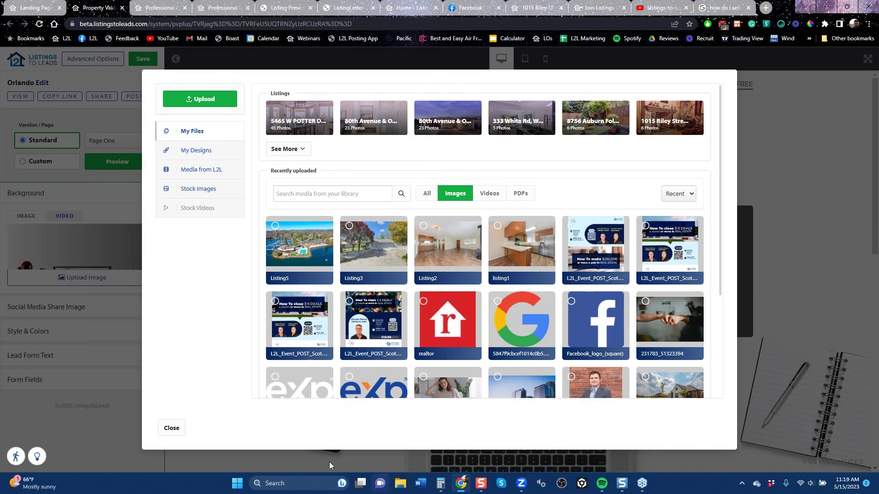
pyautogui.click(170, 430)
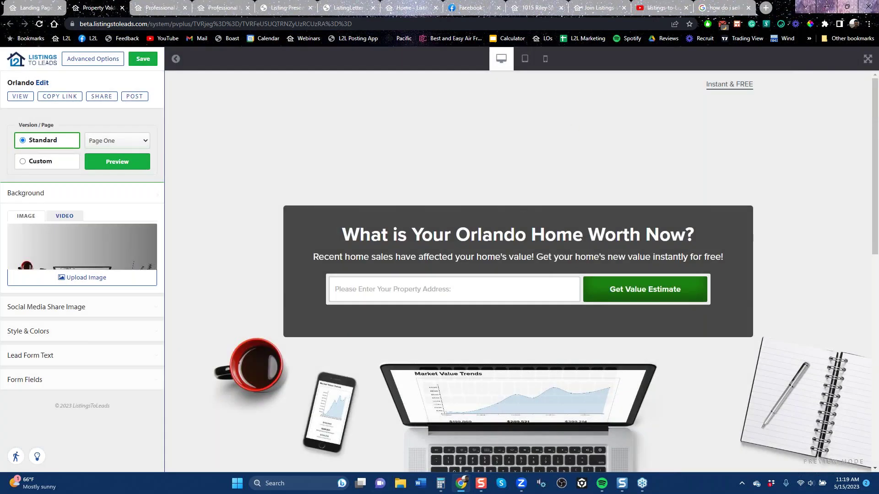
pyautogui.click(540, 9)
# Search Google for 'summit diner nj' and show the image results.
pyautogui.click(456, 23)
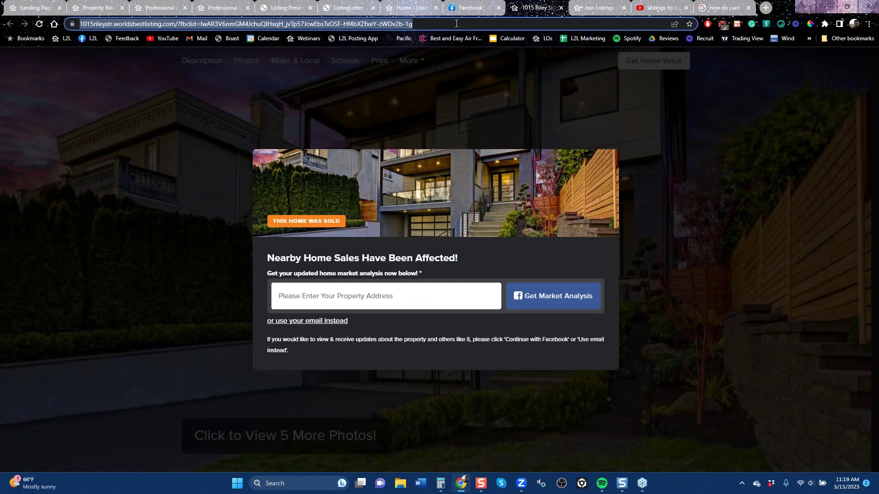
pyautogui.write('su')
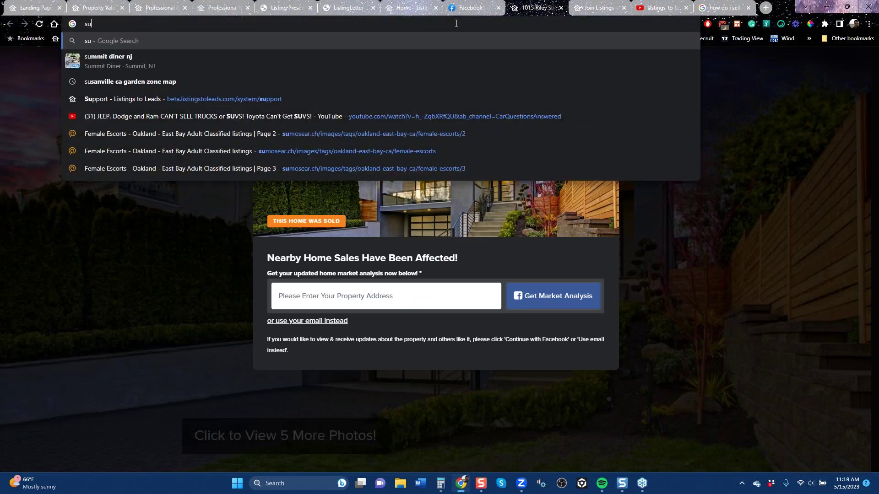
pyautogui.press('Down')
pyautogui.press('Return')
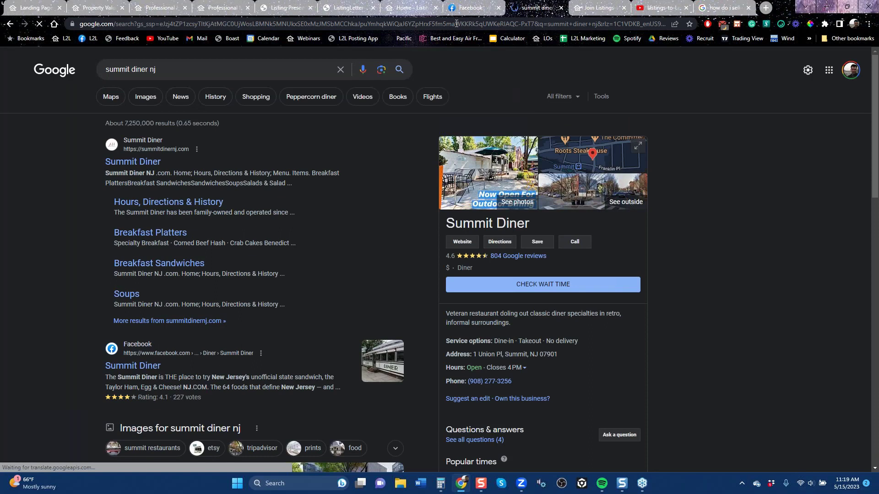
pyautogui.click(145, 96)
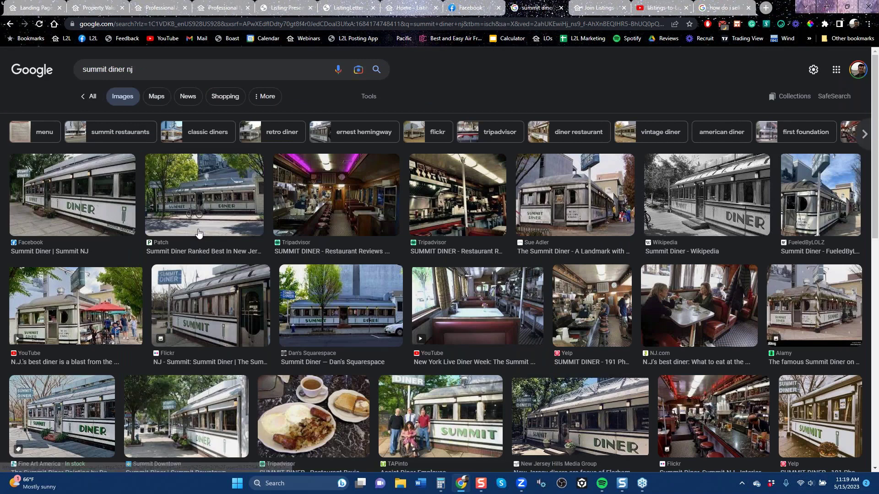
# Preview the Patch, YouTube, Tripadvisor and Squarespace diner images, then return to the Orlando page.
pyautogui.click(198, 233)
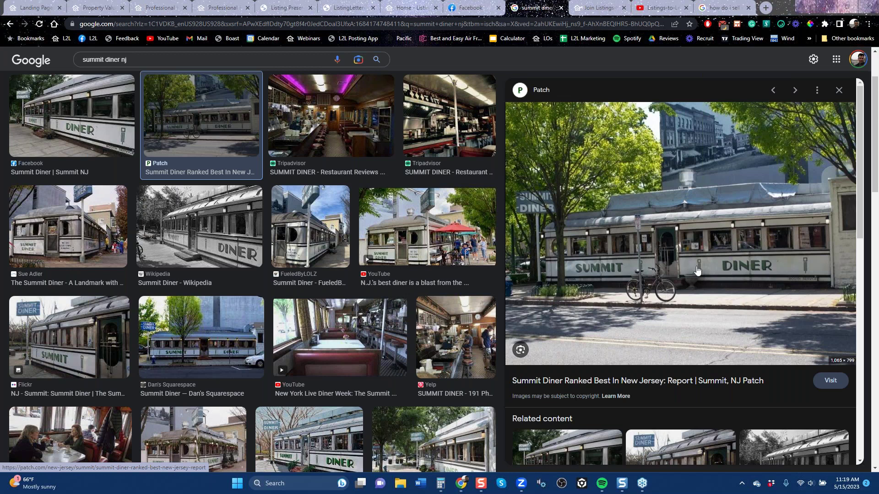
pyautogui.click(451, 238)
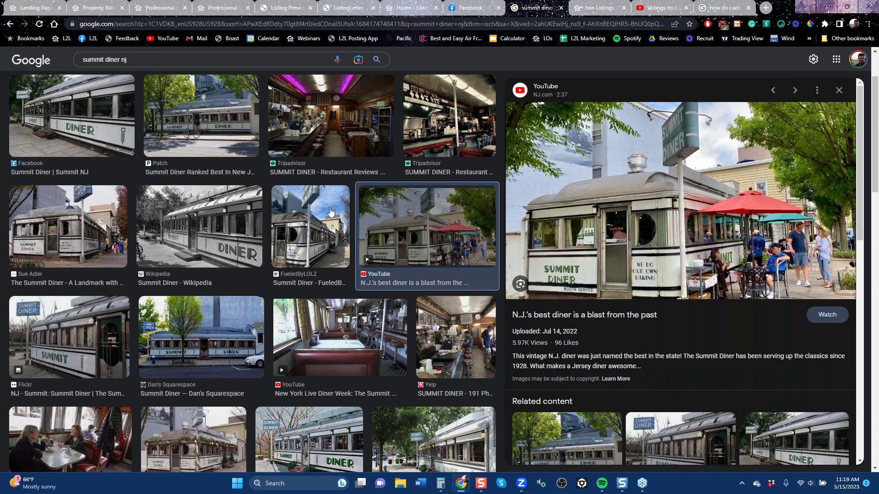
pyautogui.click(335, 113)
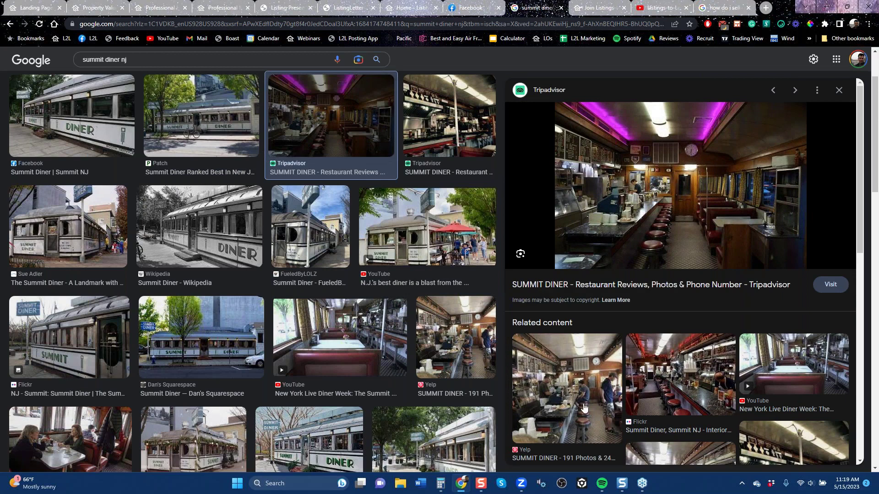
pyautogui.click(225, 342)
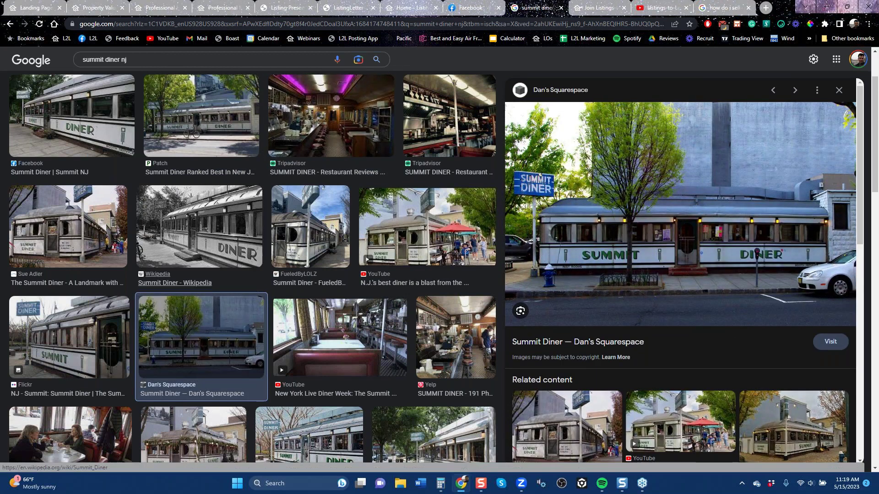
pyautogui.hotkey('ctrl', '3')
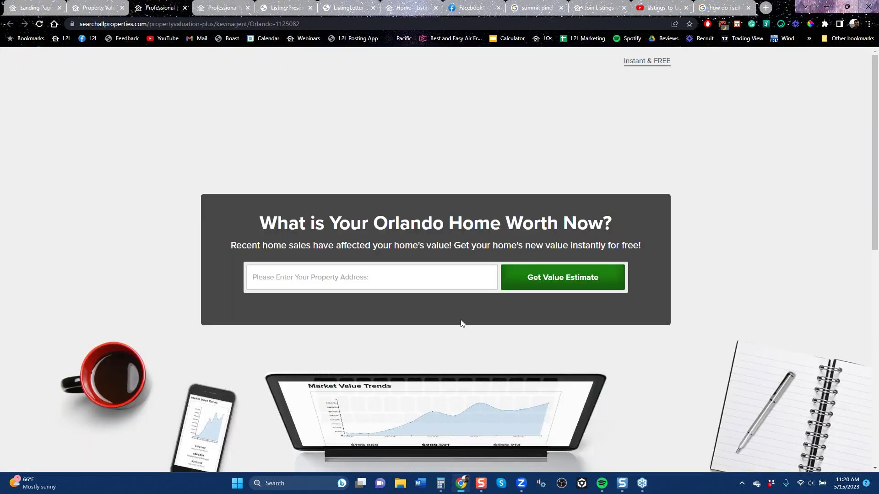
# Go from the Orlando editor to the Landing Pages list and open Pacific Grove's Edit & Tools.
pyautogui.scroll(-6, 492, 337)
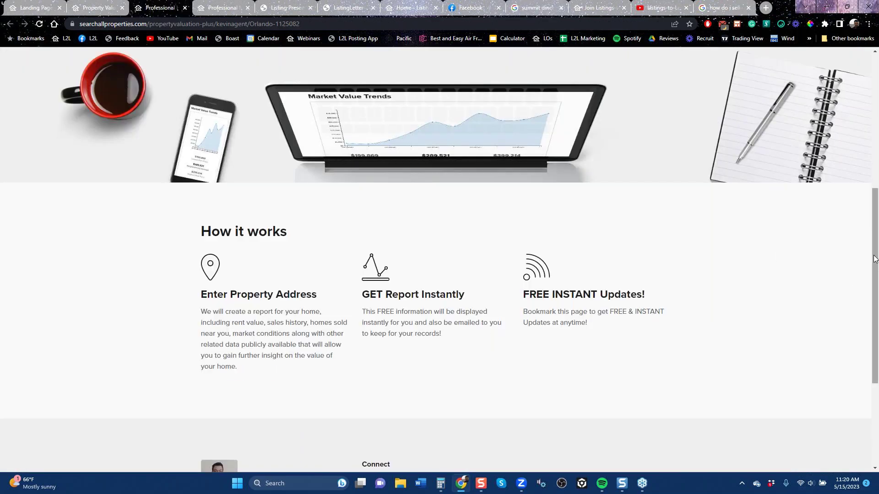
pyautogui.scroll(2, 457, 133)
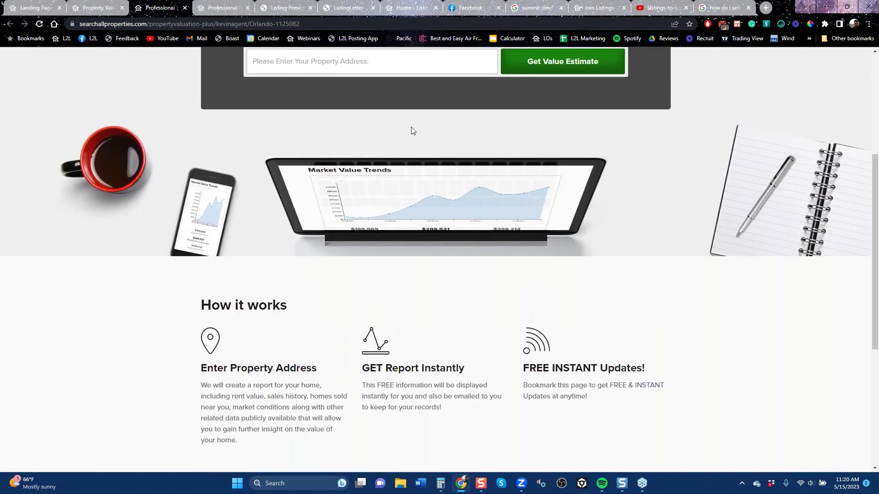
pyautogui.scroll(5, 399, 145)
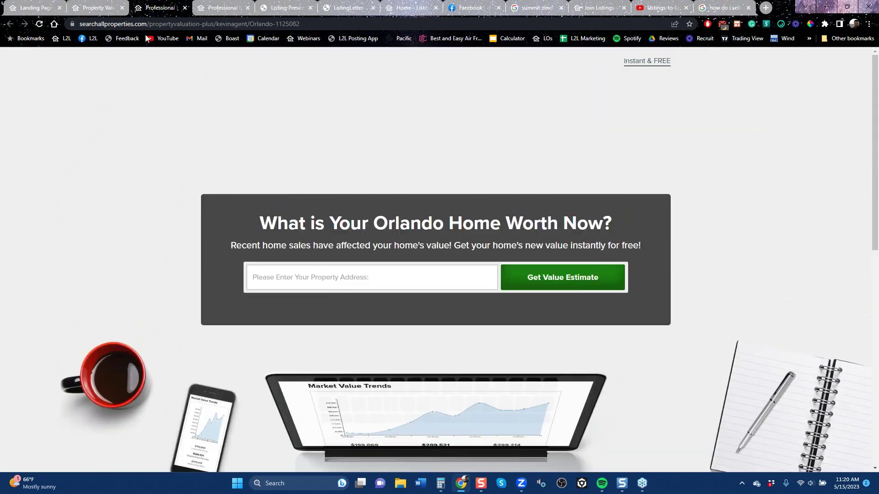
pyautogui.click(104, 9)
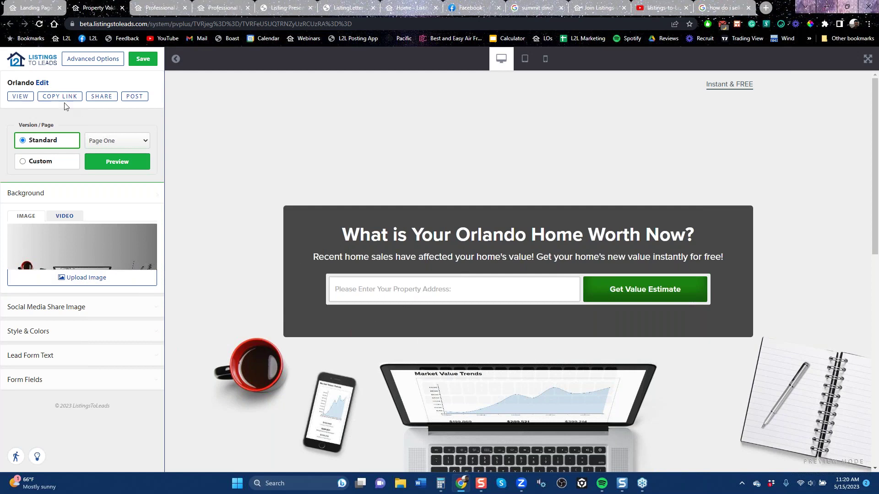
pyautogui.click(34, 8)
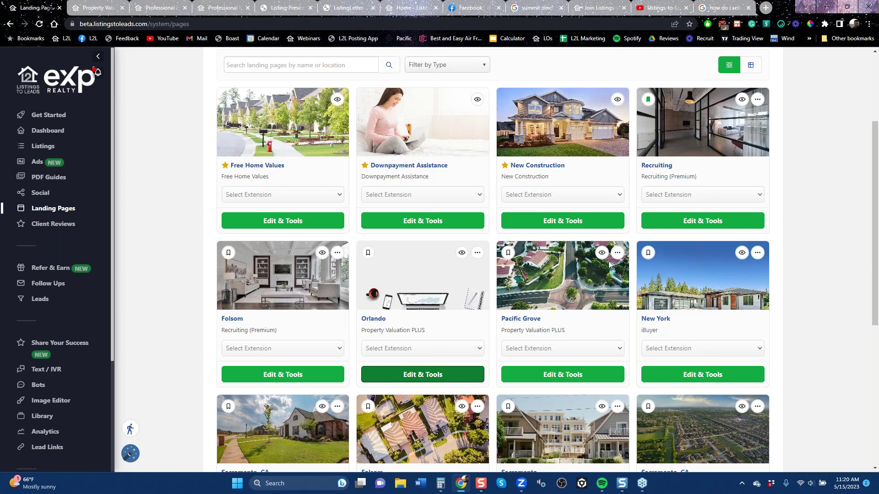
pyautogui.doubleClick(577, 378)
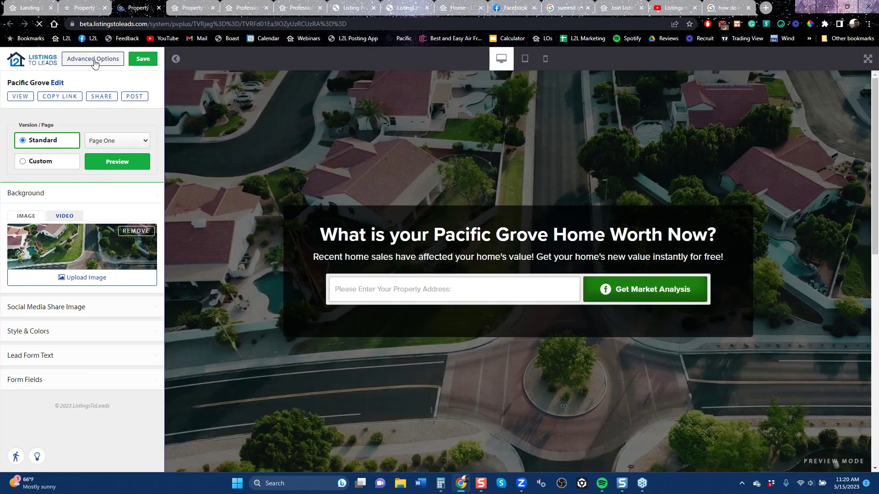
# Open Advanced Options for the Pacific Grove page and show its Print Marketing letters.
pyautogui.click(94, 60)
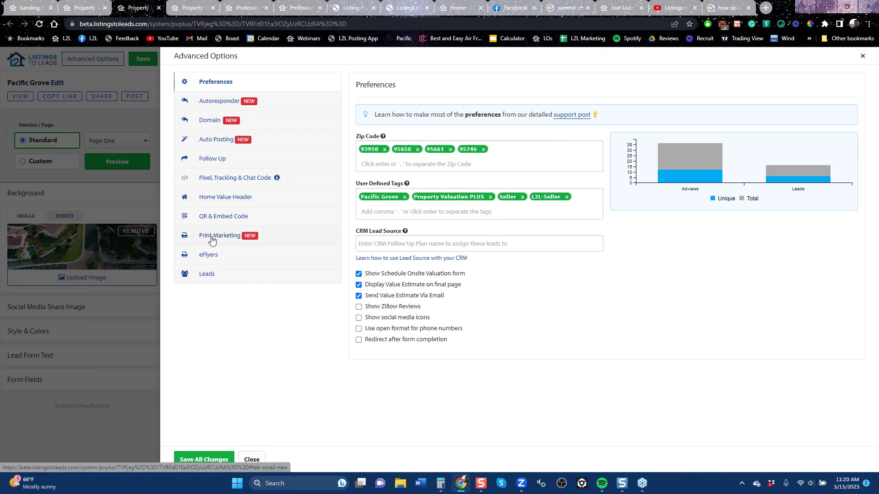
pyautogui.click(212, 236)
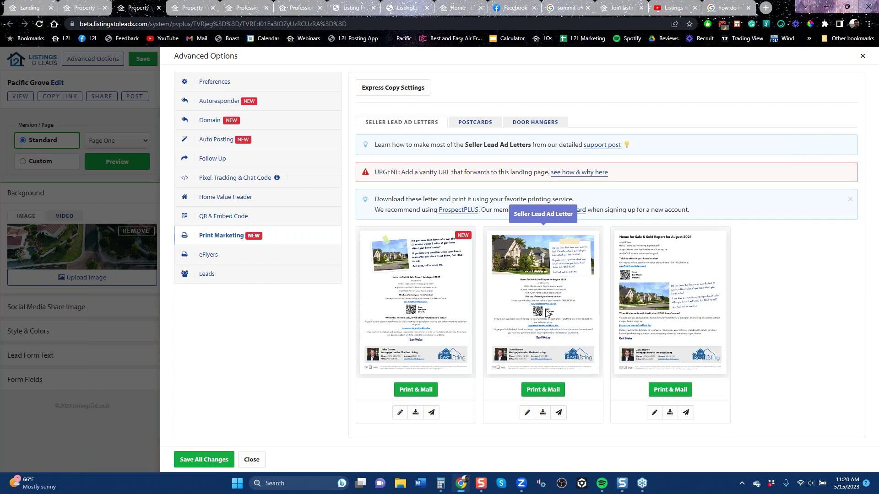
# Check the downloaded listing letter PDF, then return to Pacific Grove's print marketing letters.
pyautogui.click(408, 8)
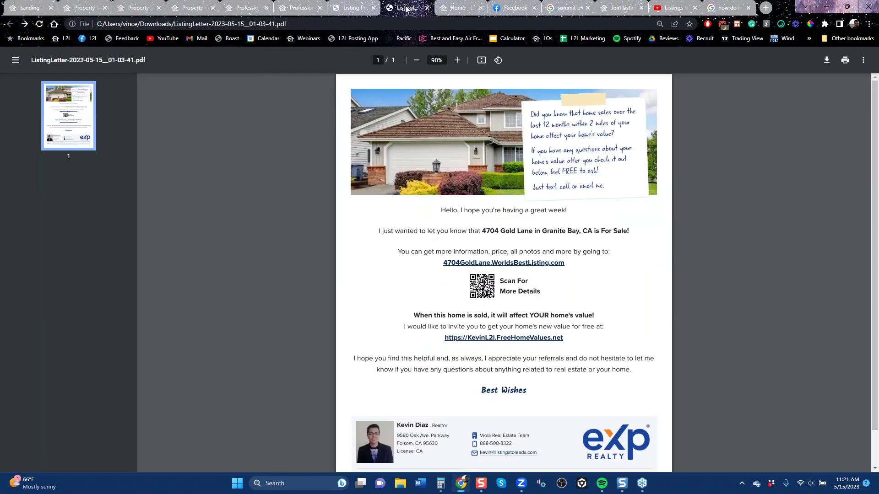
pyautogui.moveTo(40, 5)
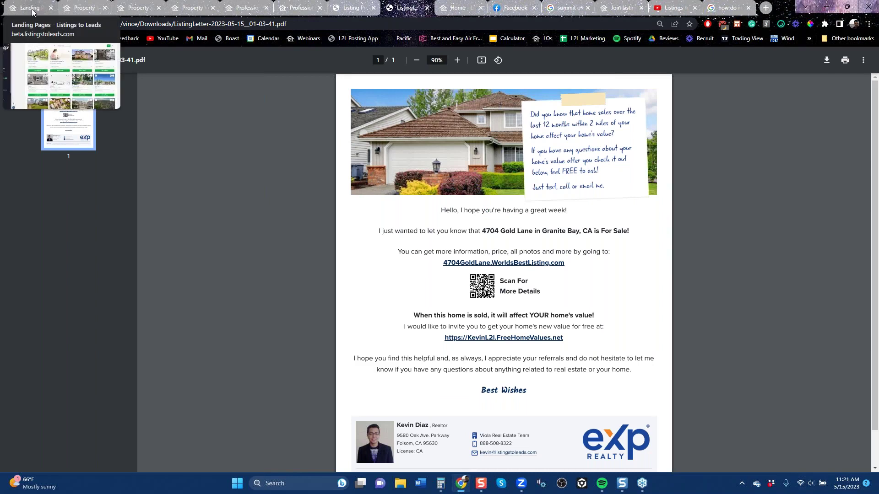
pyautogui.click(32, 12)
pyautogui.click(78, 9)
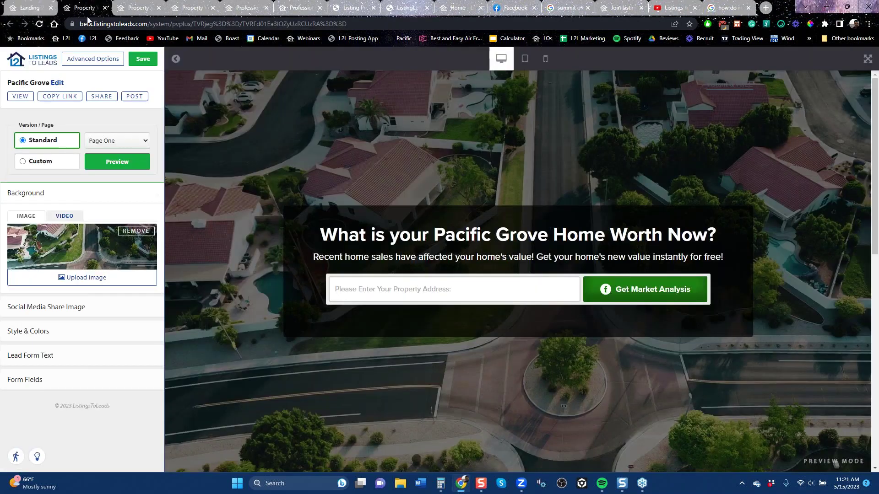
pyautogui.click(141, 9)
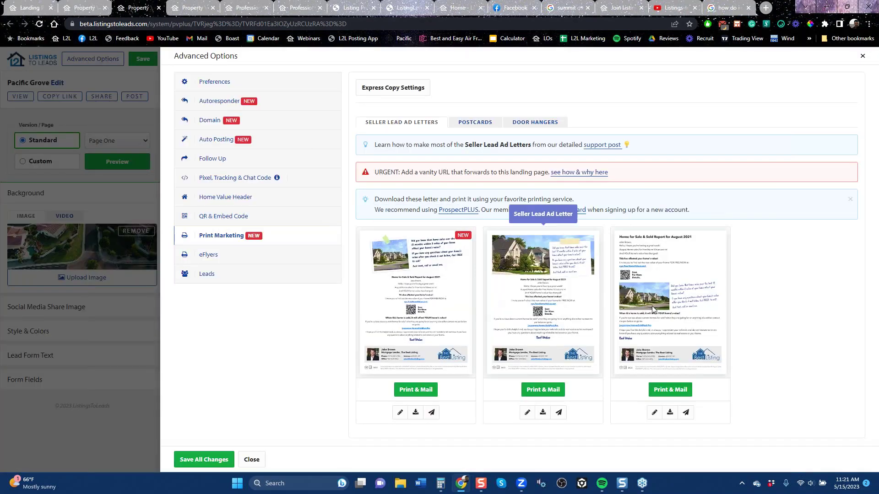
# Browse the postcard, door hanger and seller lead ad letter designs, then close Advanced Options.
pyautogui.click(466, 125)
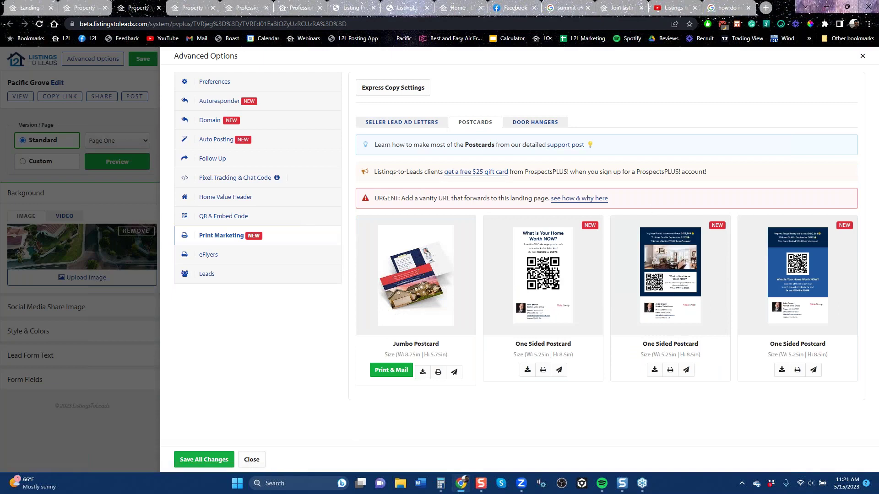
pyautogui.click(535, 124)
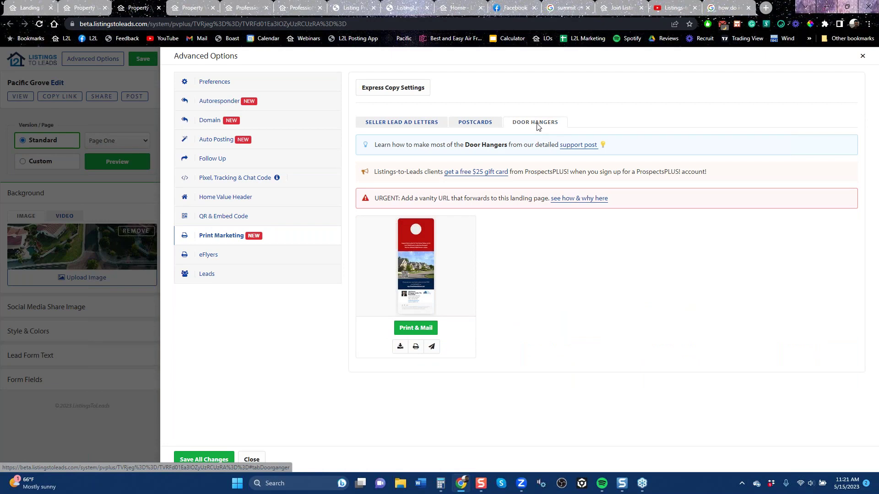
pyautogui.click(487, 125)
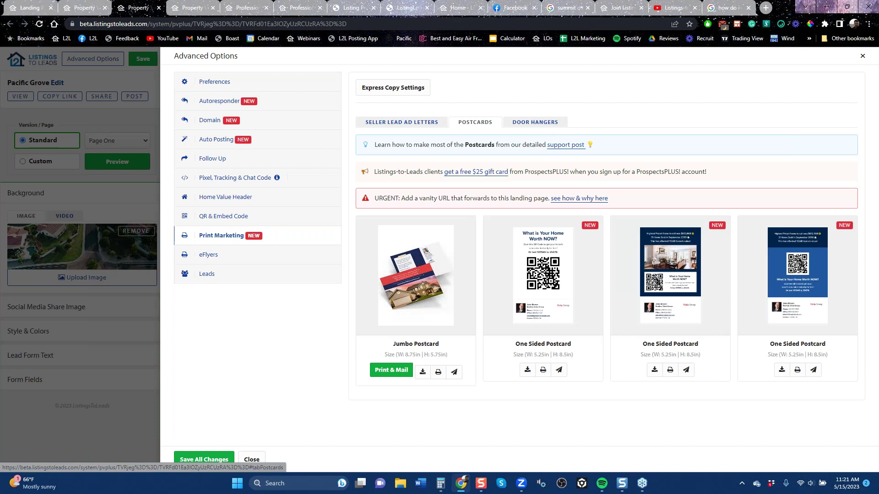
pyautogui.click(420, 123)
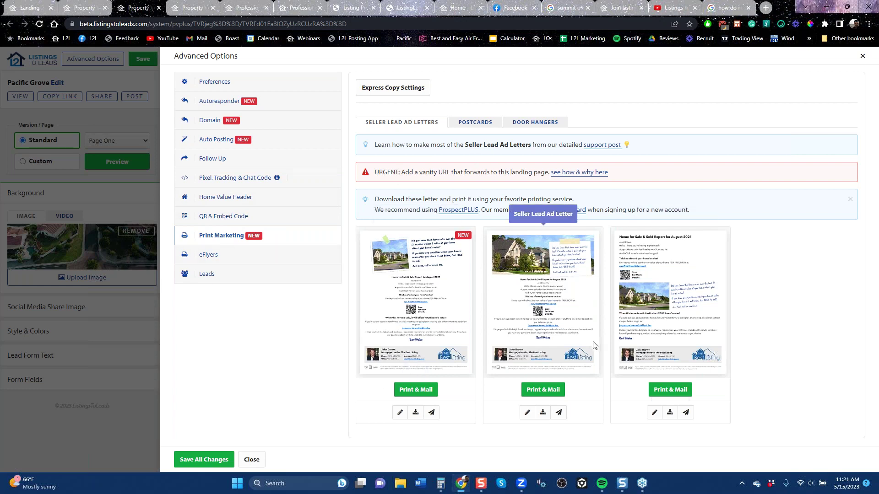
pyautogui.click(103, 117)
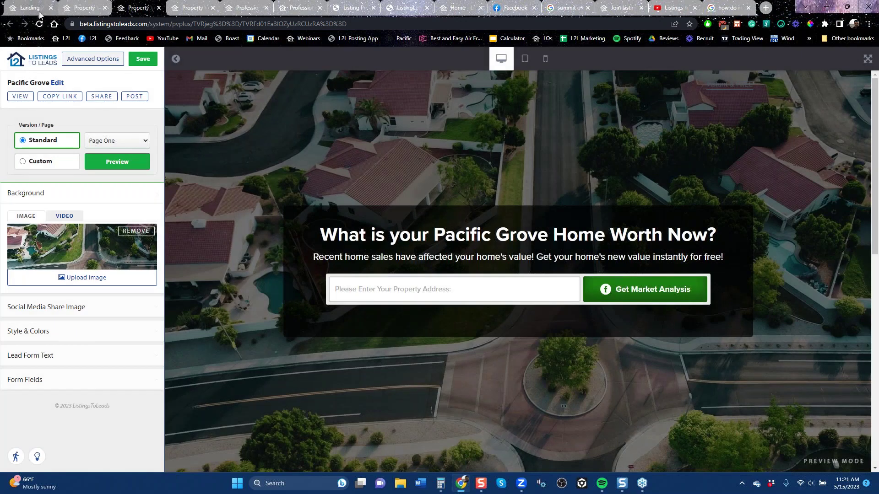
# Close the Orlando page editor tab.
pyautogui.click(202, 11)
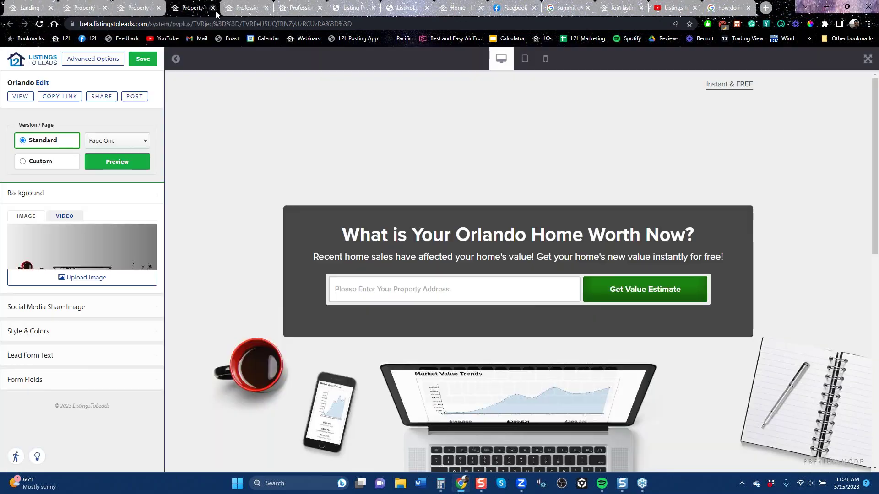
pyautogui.click(213, 9)
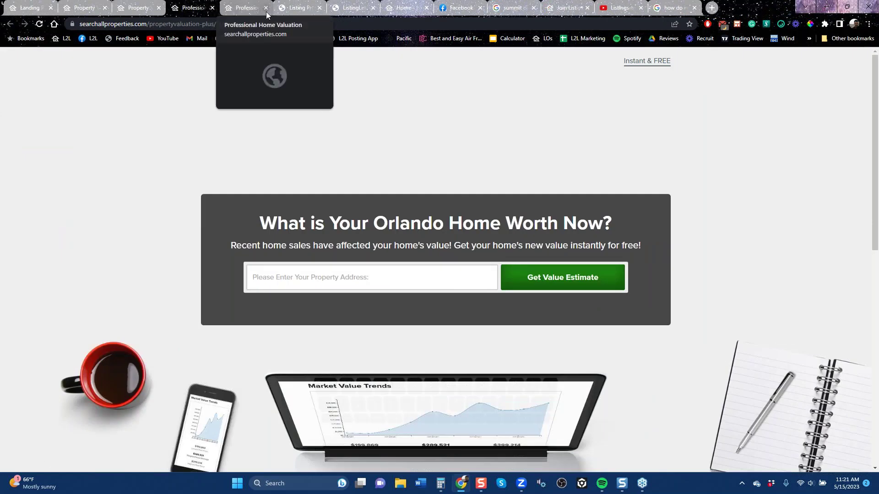
pyautogui.hotkey('ctrl', '1')
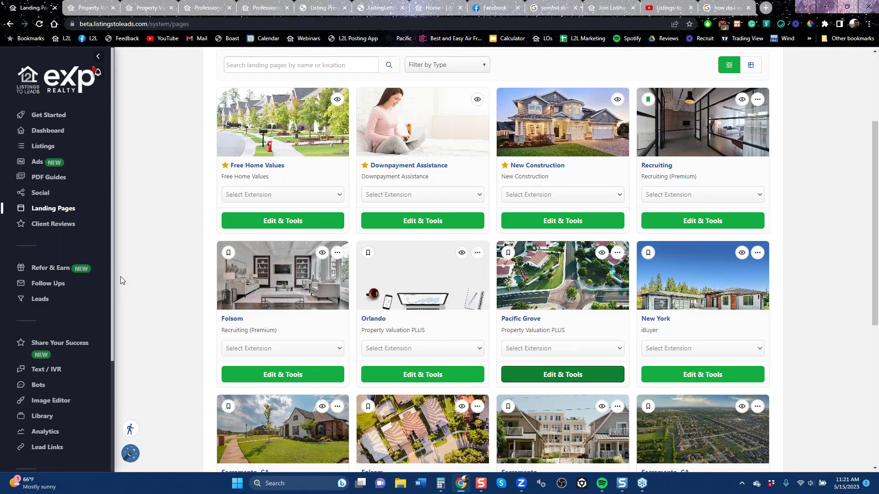
# Start a new landing page and dismiss the Create Landing Page form.
pyautogui.scroll(3, 280, 264)
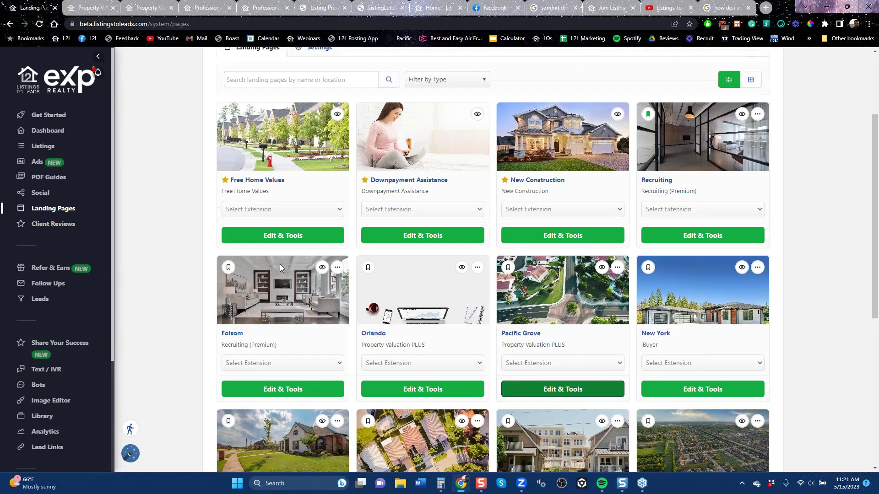
pyautogui.click(256, 107)
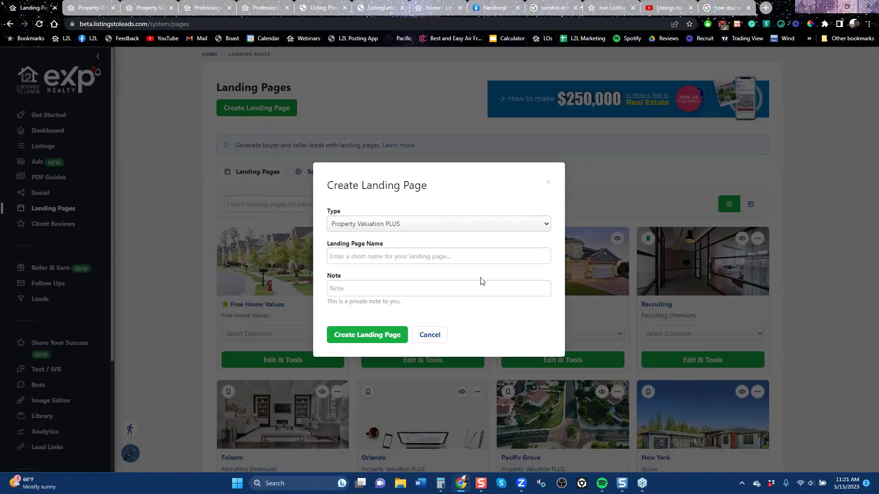
pyautogui.click(548, 183)
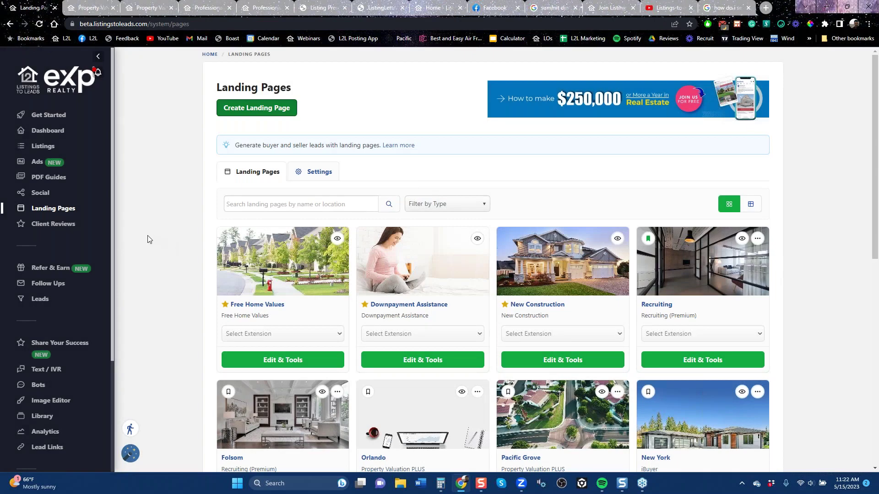
# Download the Playbook 4 seller checklist from PDF Guides and open the downloaded PDF.
pyautogui.click(40, 181)
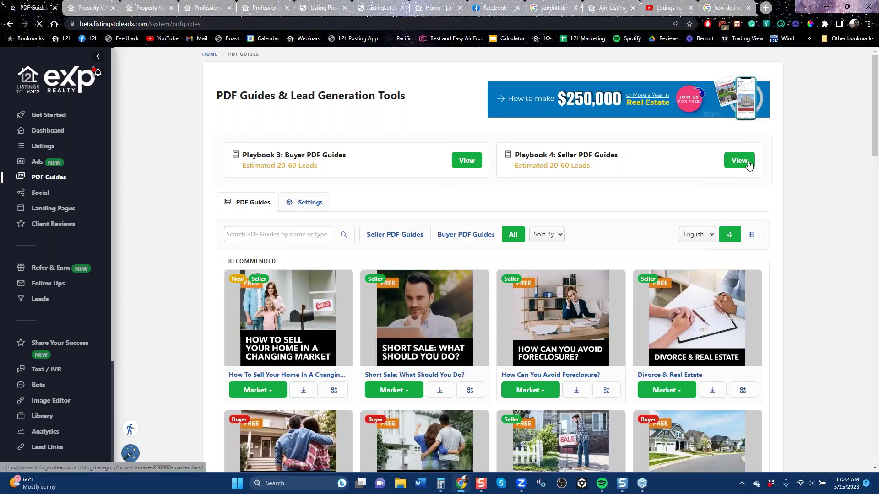
pyautogui.click(748, 165)
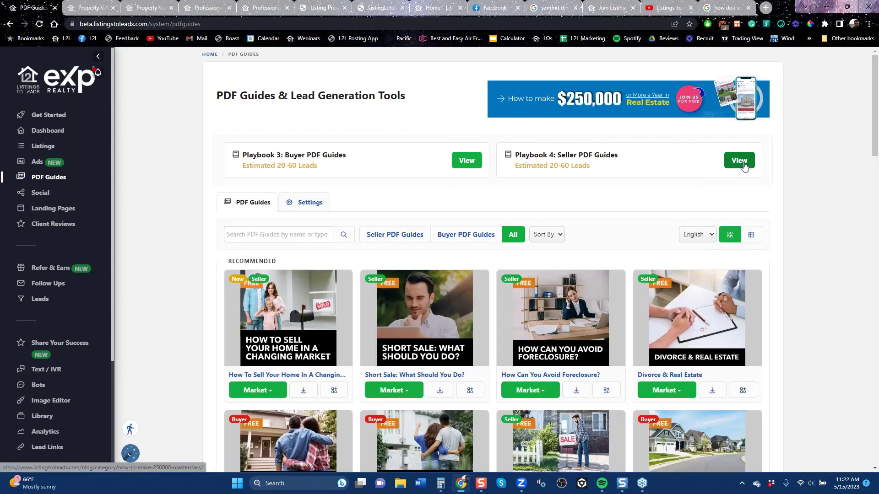
pyautogui.click(744, 167)
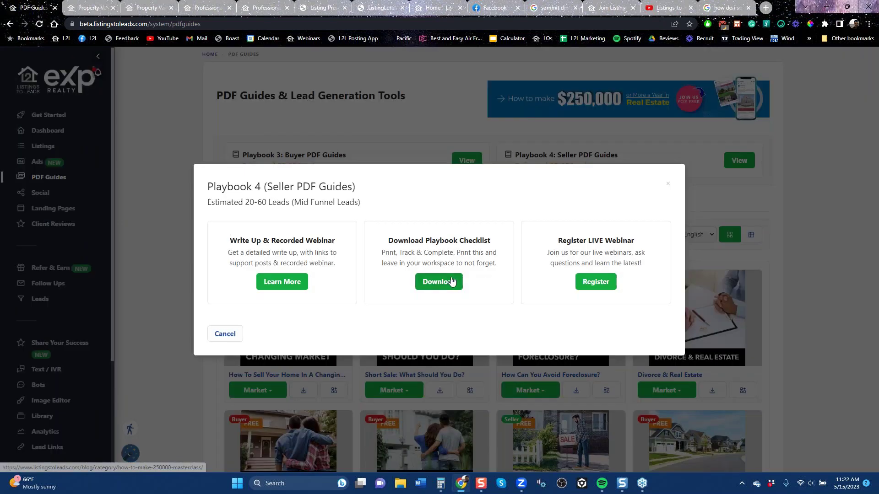
pyautogui.click(452, 281)
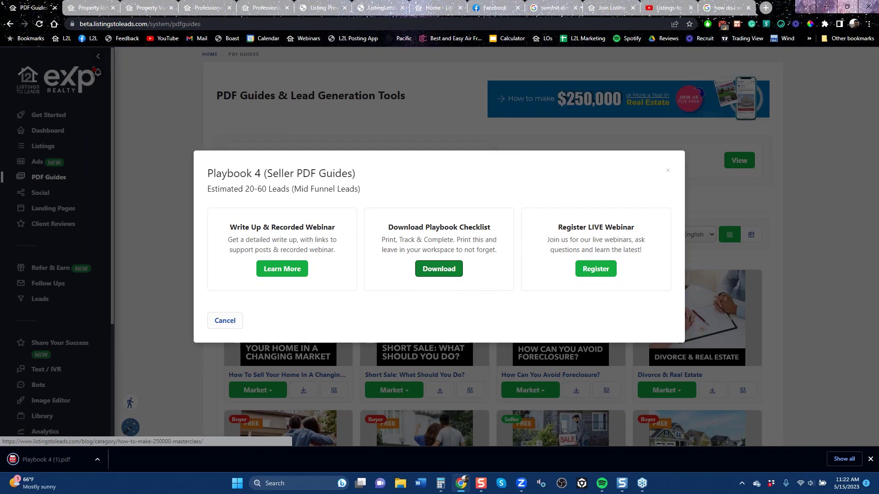
pyautogui.click(56, 462)
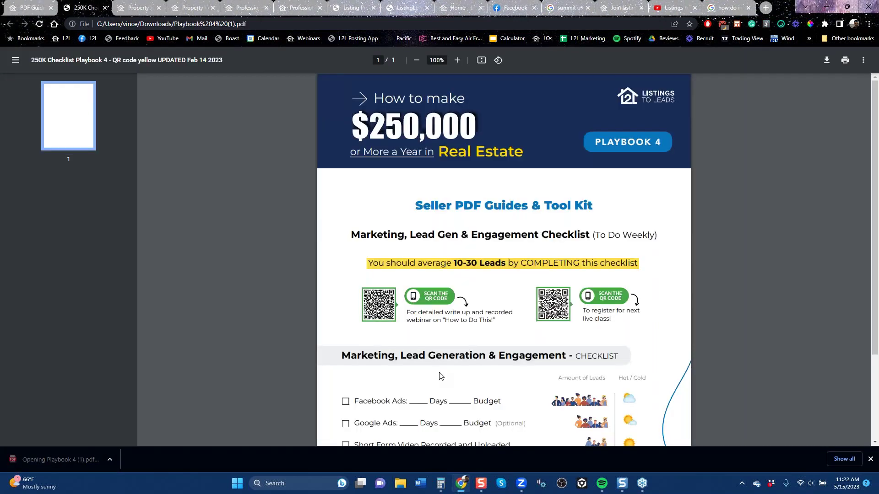
# Scroll through the Playbook 4 checklist, zoom it out to 75%, then go back to PDF Guides.
pyautogui.scroll(-3, 440, 375)
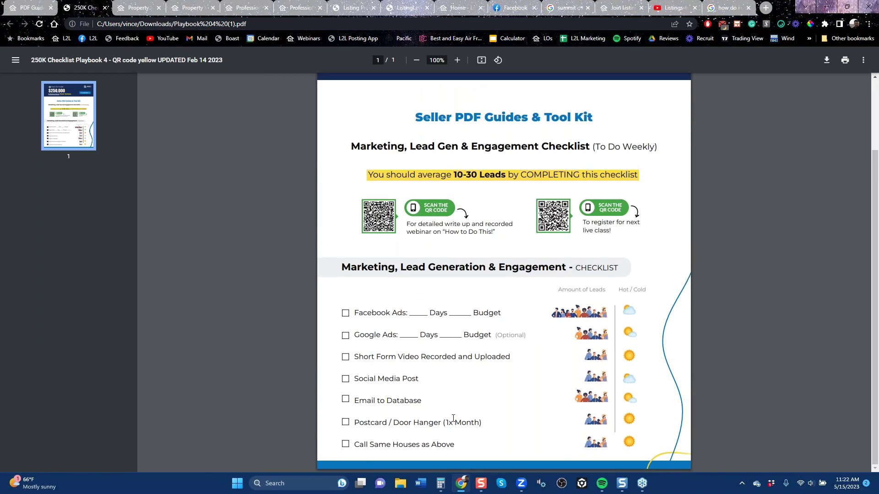
pyautogui.scroll(2, 454, 362)
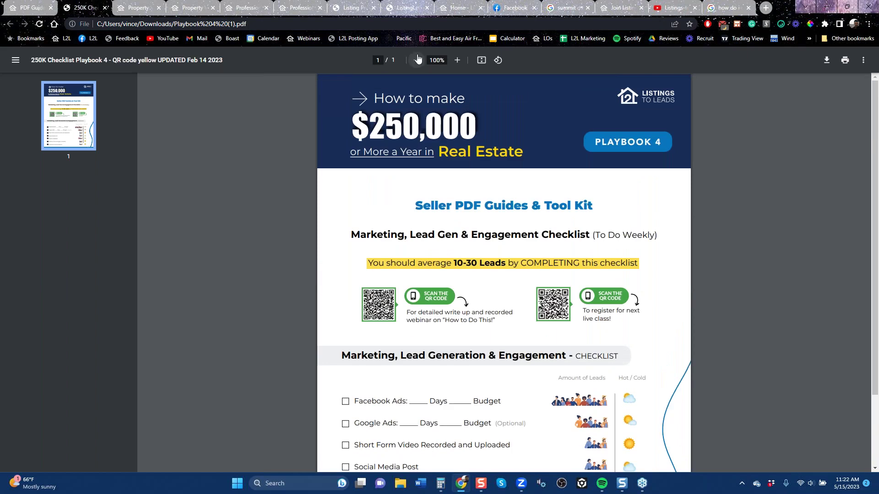
pyautogui.click(416, 60)
pyautogui.click(416, 60)
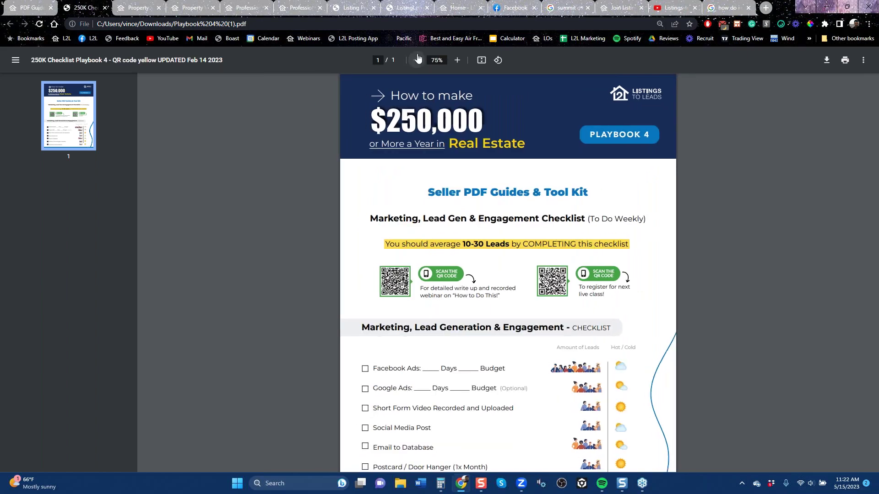
pyautogui.click(417, 60)
pyautogui.click(26, 9)
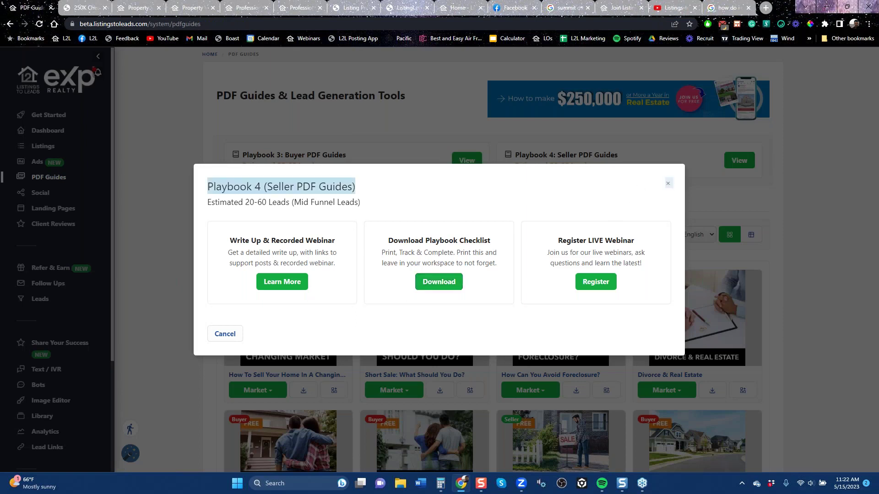
# Close the Playbook 4 dialog, filter to Seller PDF Guides, and scroll through the guide cards.
pyautogui.click(667, 183)
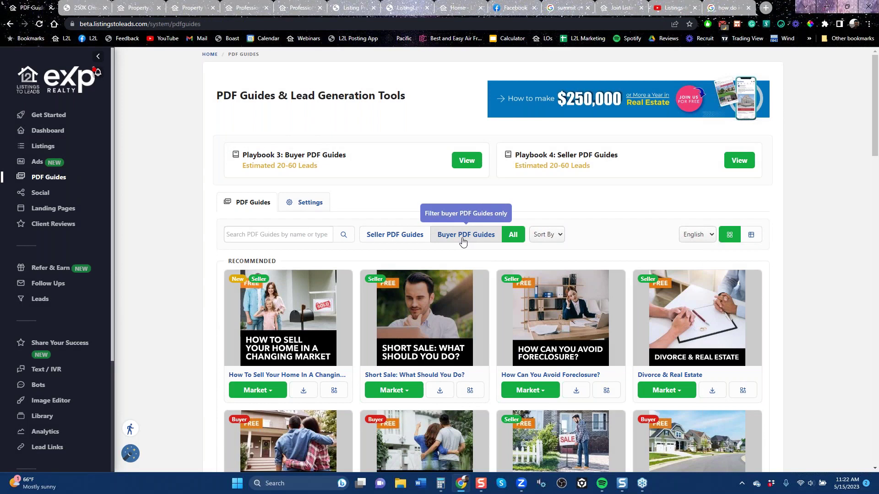
pyautogui.click(397, 238)
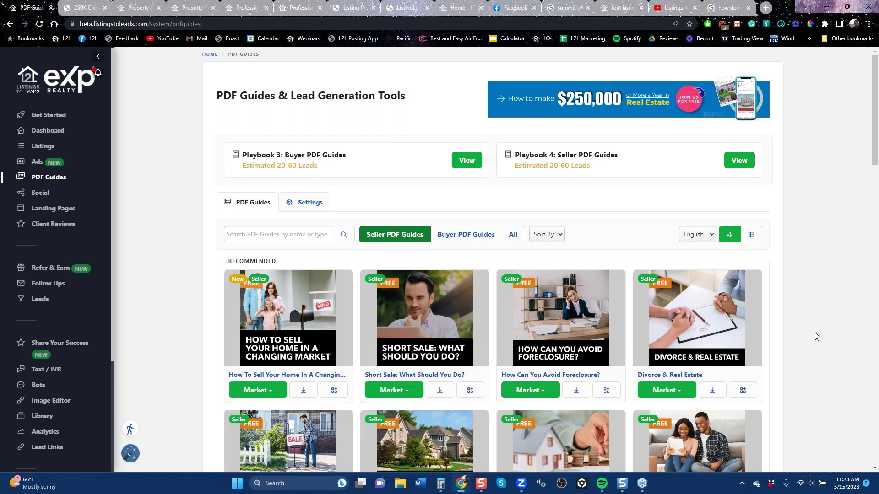
pyautogui.scroll(-6, 812, 329)
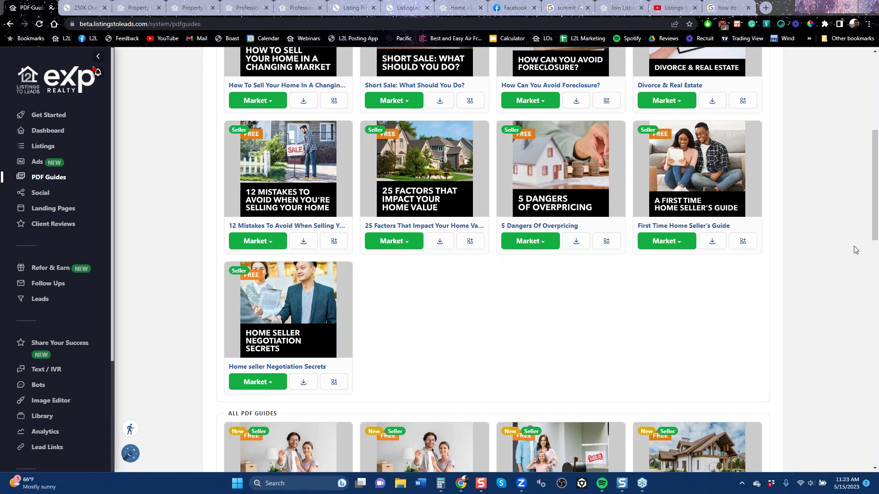
pyautogui.moveTo(874, 232); pyautogui.dragTo(871, 170)
pyautogui.scroll(-1, 870, 170)
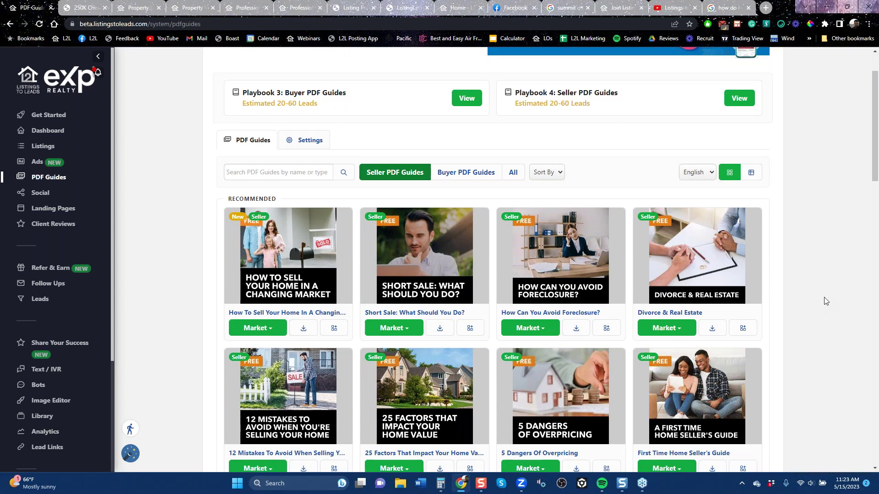
pyautogui.scroll(-2, 876, 177)
pyautogui.scroll(-2, 875, 178)
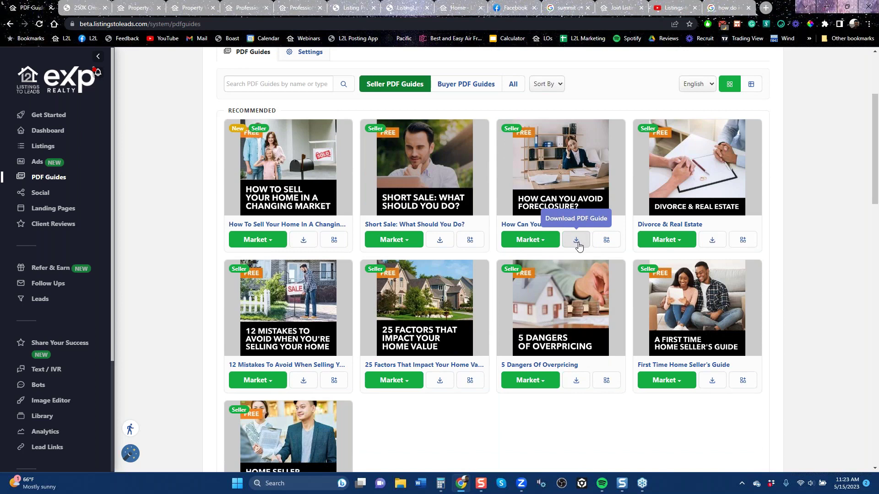
pyautogui.click(399, 5)
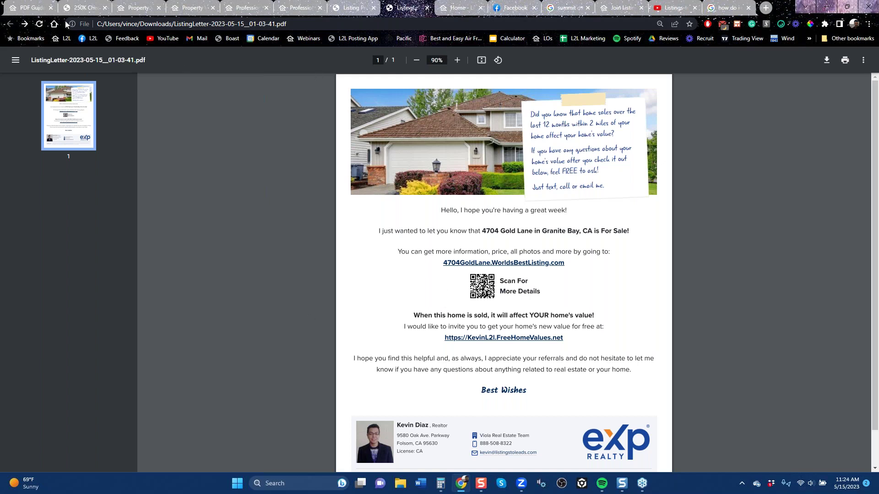
pyautogui.click(31, 8)
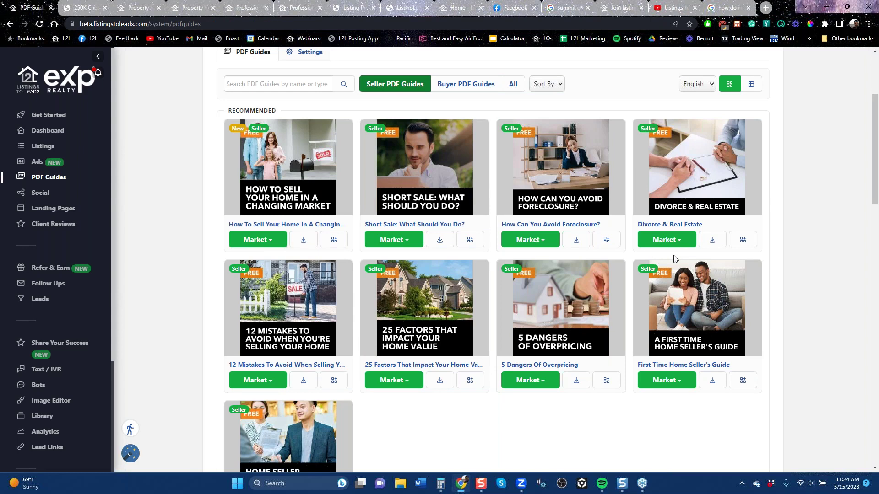
# From the foreclosure guide's Market menu, create a Facebook & Instagram ad of type Lead Ads.
pyautogui.moveTo(874, 176)
pyautogui.mouseDown()
pyautogui.moveTo(874, 144)
pyautogui.moveTo(875, 212)
pyautogui.moveTo(874, 183)
pyautogui.mouseUp()
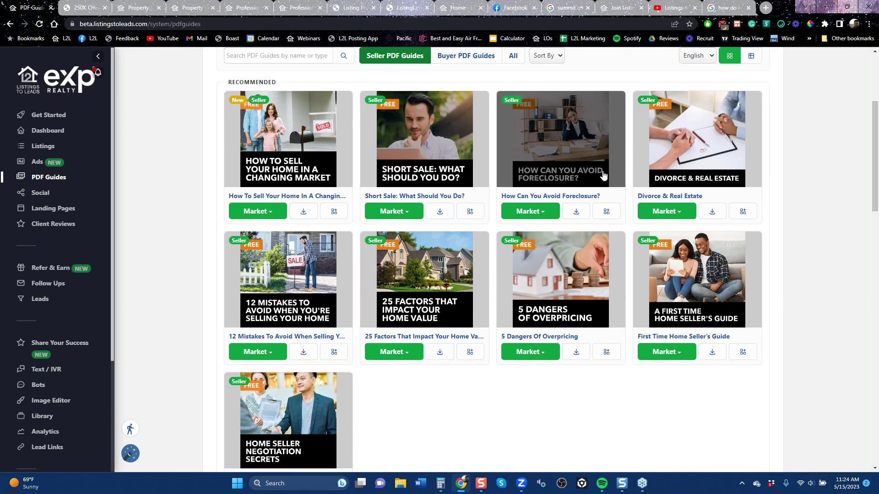
pyautogui.click(552, 214)
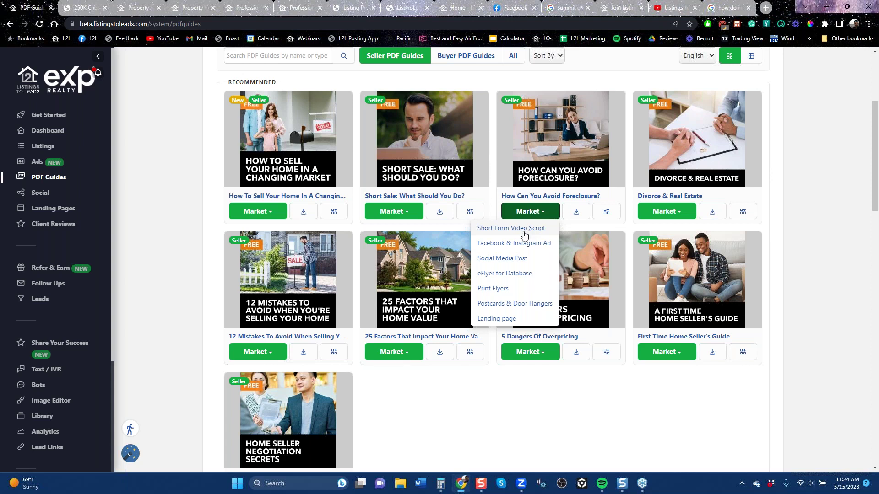
pyautogui.click(517, 244)
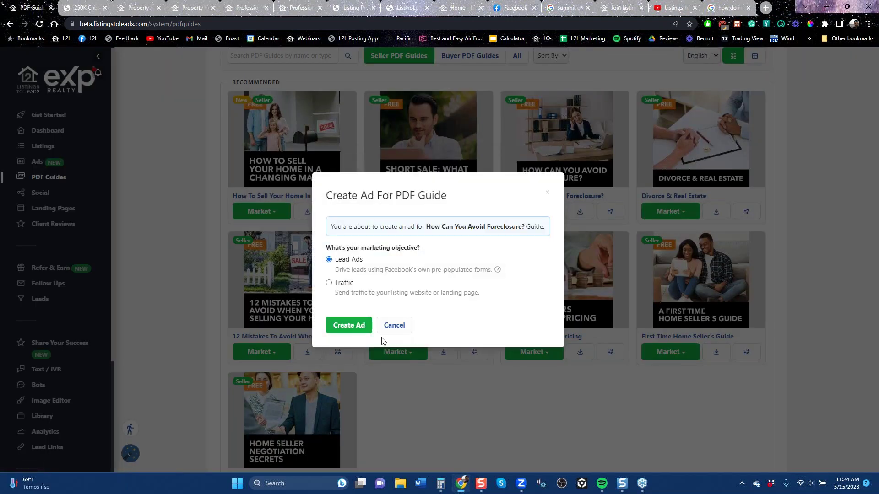
pyautogui.click(345, 330)
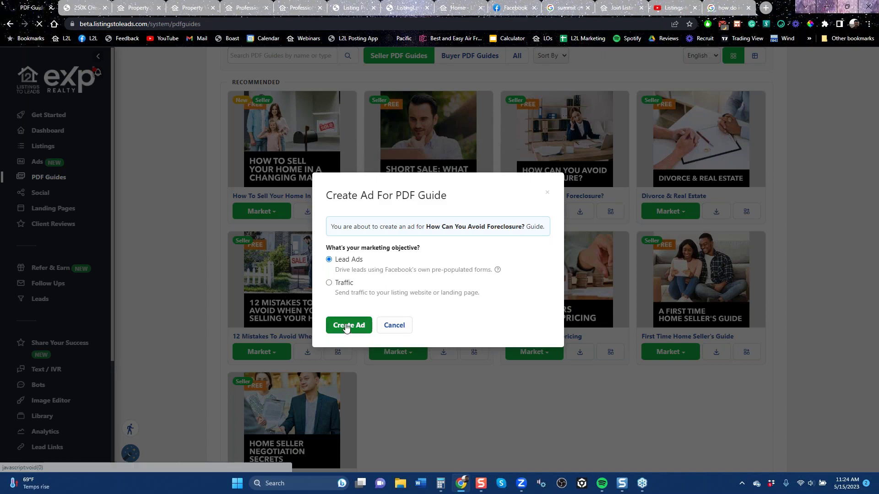
pyautogui.click(347, 329)
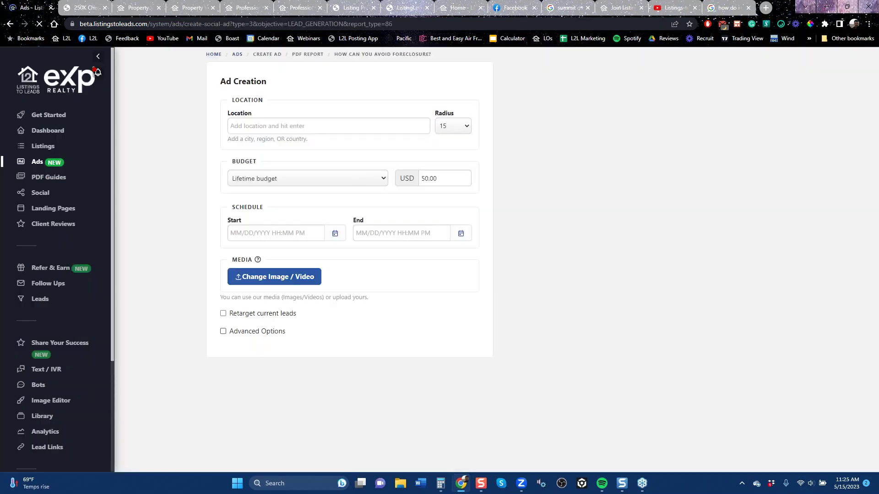
# Set the ad location to Alamo, Texas, select the budget amount, then return to PDF Guides.
pyautogui.click(327, 127)
pyautogui.write('alamo')
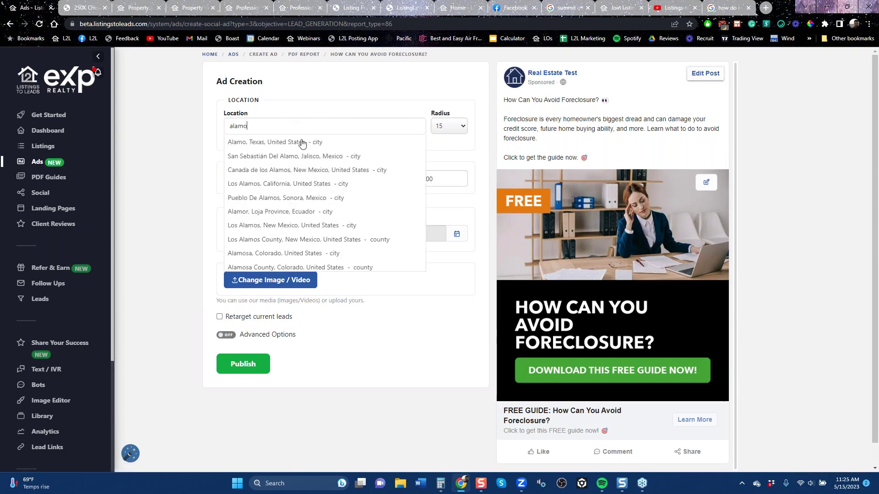
pyautogui.press('Return')
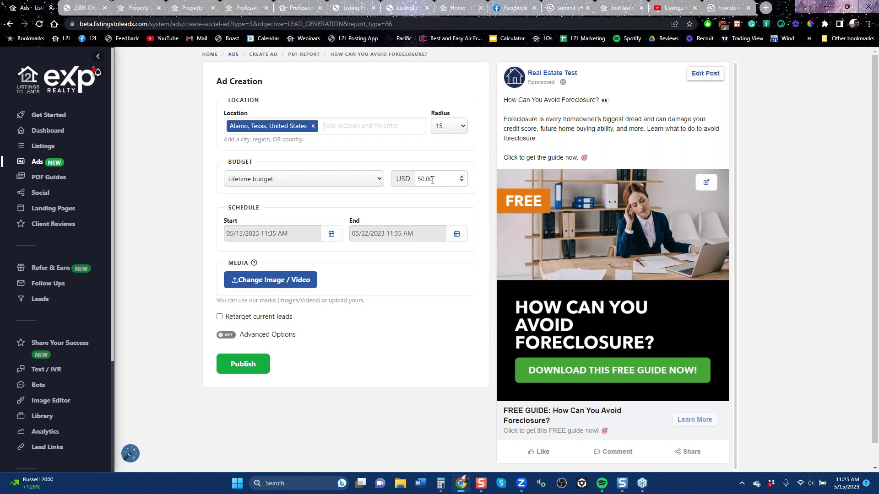
pyautogui.doubleClick(434, 179)
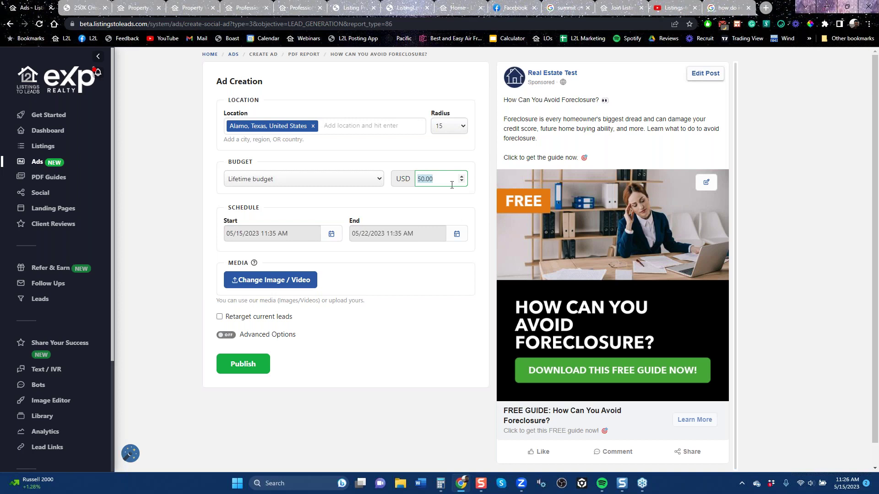
pyautogui.click(10, 24)
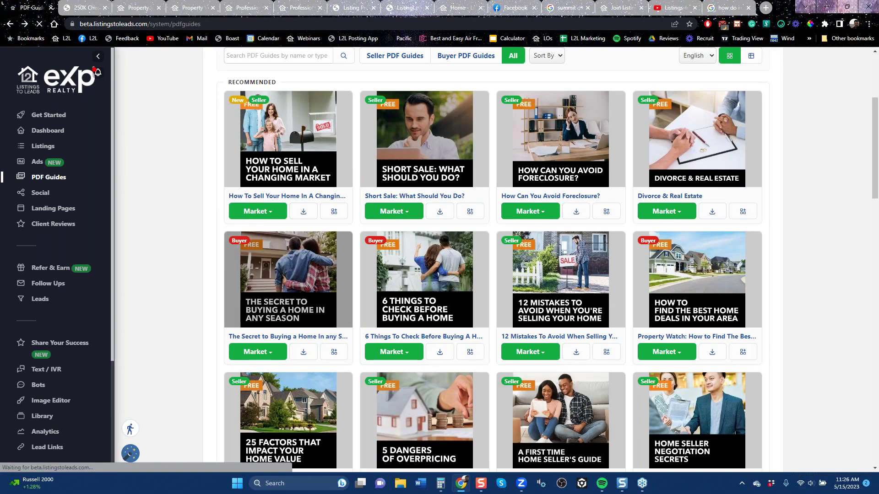
# Open the first guide's Social Media Post editor and view its earlier Facebook post in a new tab.
pyautogui.click(257, 211)
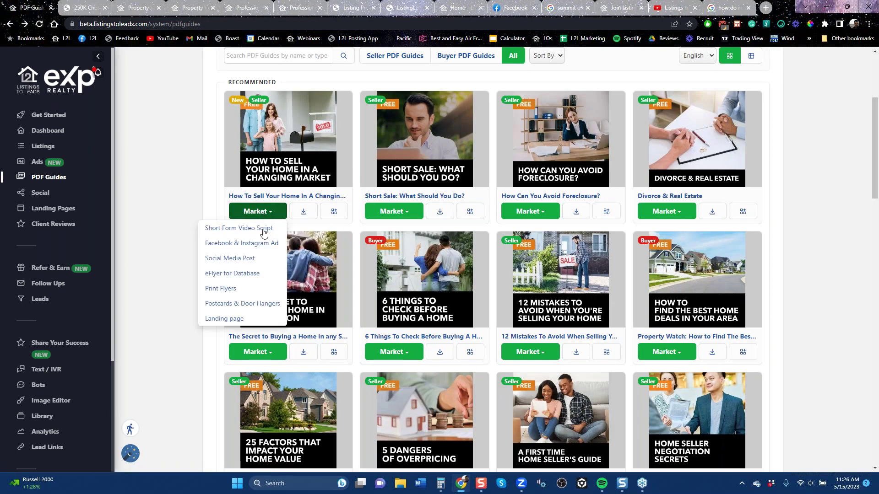
pyautogui.click(235, 259)
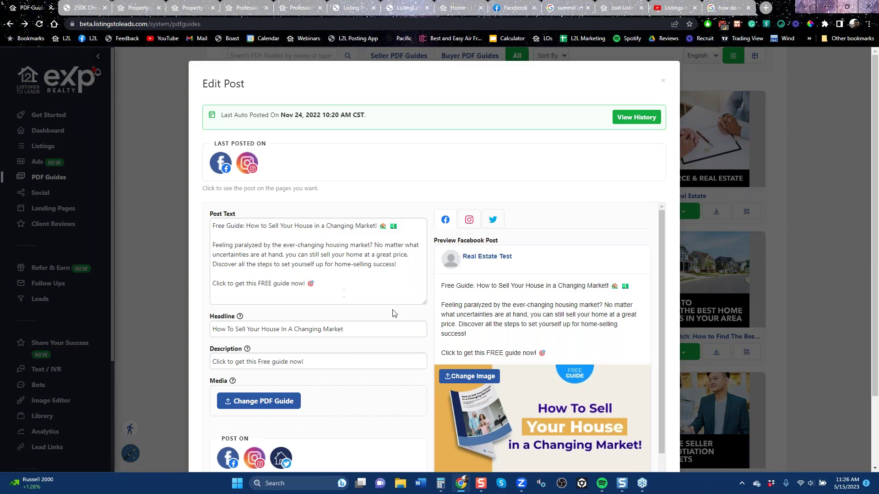
pyautogui.scroll(-1, 570, 367)
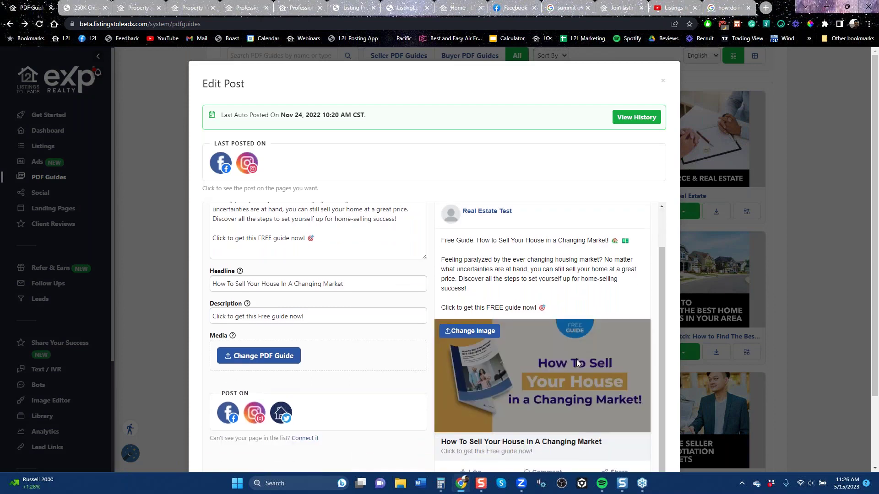
pyautogui.scroll(-2, 575, 359)
pyautogui.scroll(3, 372, 368)
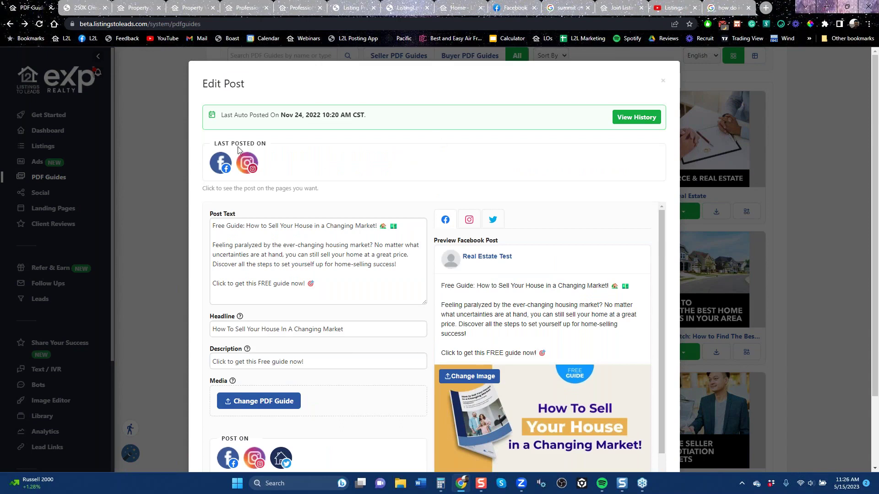
pyautogui.click(220, 163)
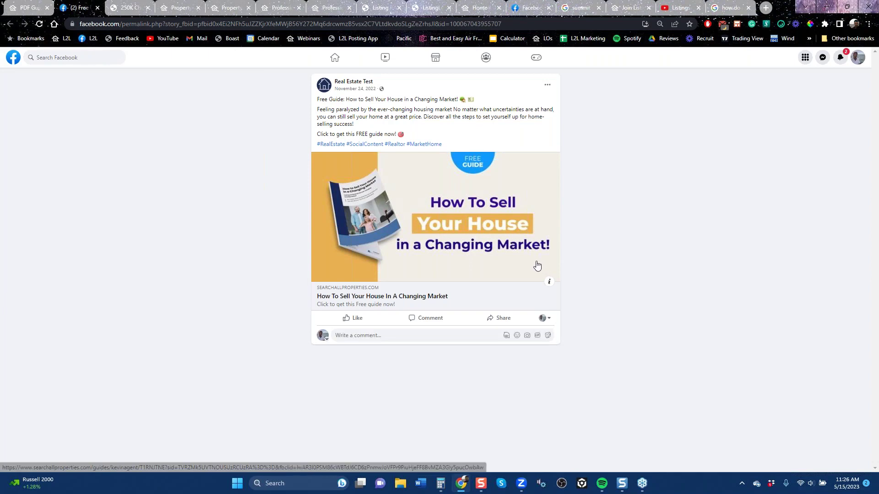
# Return to the post editor, look it over, and close the Edit Post dialog.
pyautogui.click(28, 10)
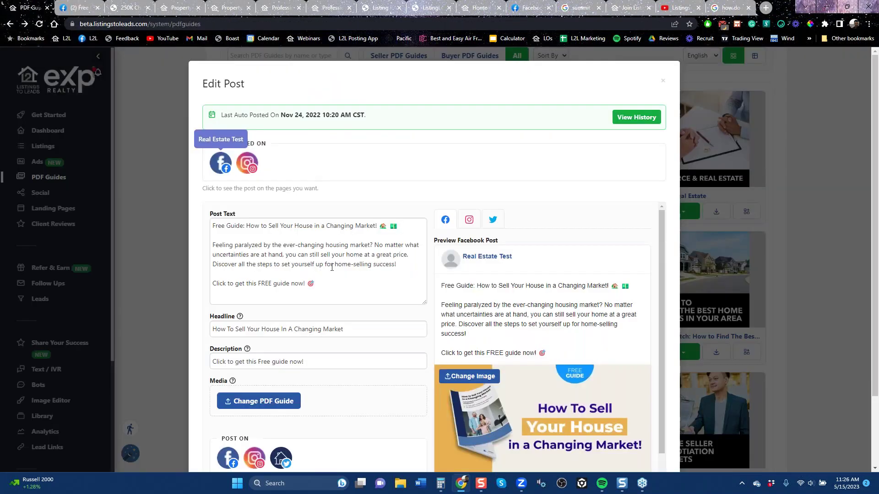
pyautogui.scroll(-1, 280, 412)
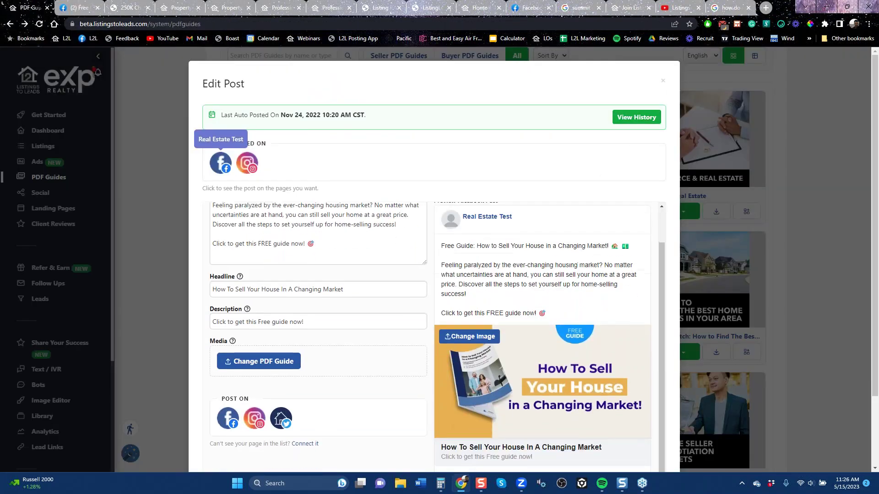
pyautogui.scroll(-2, 255, 430)
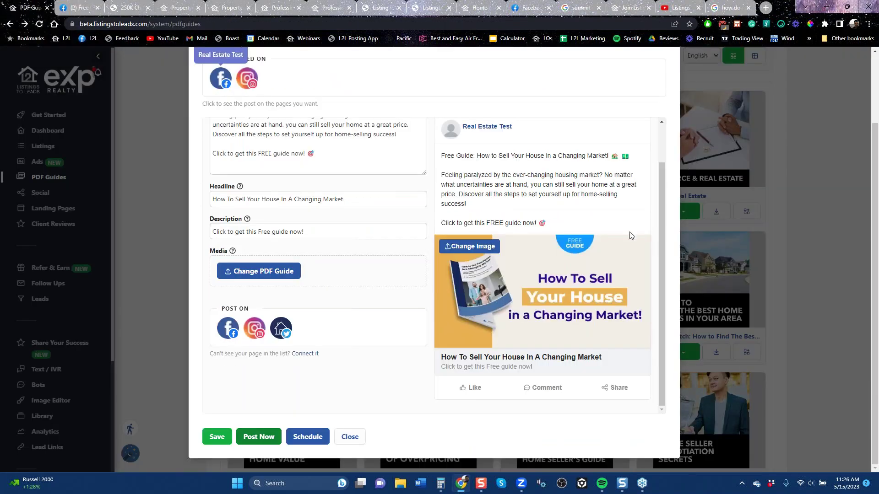
pyautogui.scroll(3, 637, 231)
pyautogui.click(663, 82)
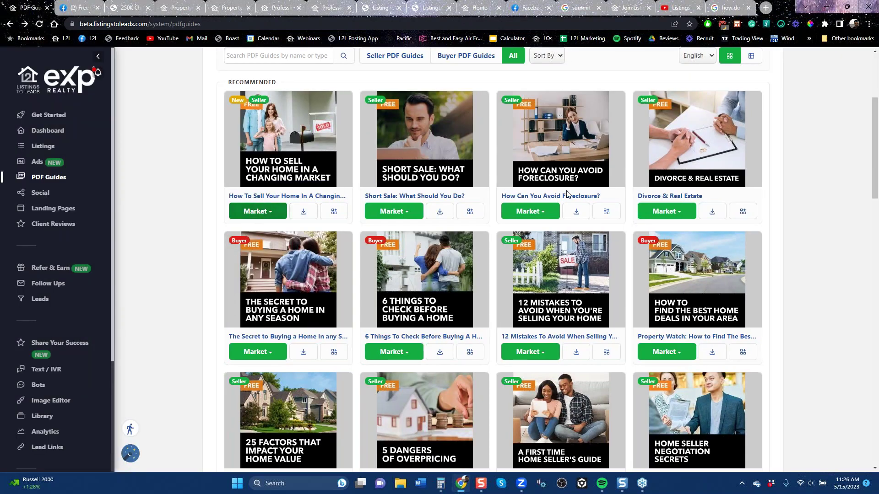
# View the foreclosure guide's landing page and its time-frame choices, then show the first guide's Market options.
pyautogui.click(533, 214)
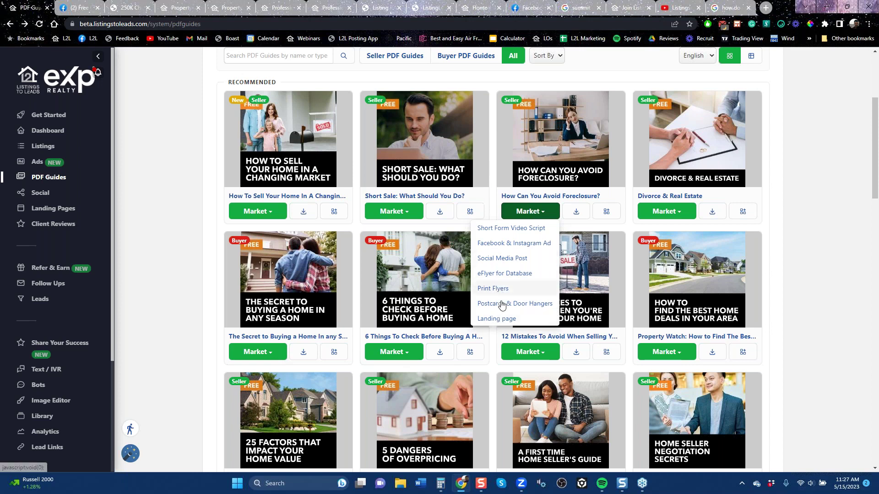
pyautogui.click(499, 322)
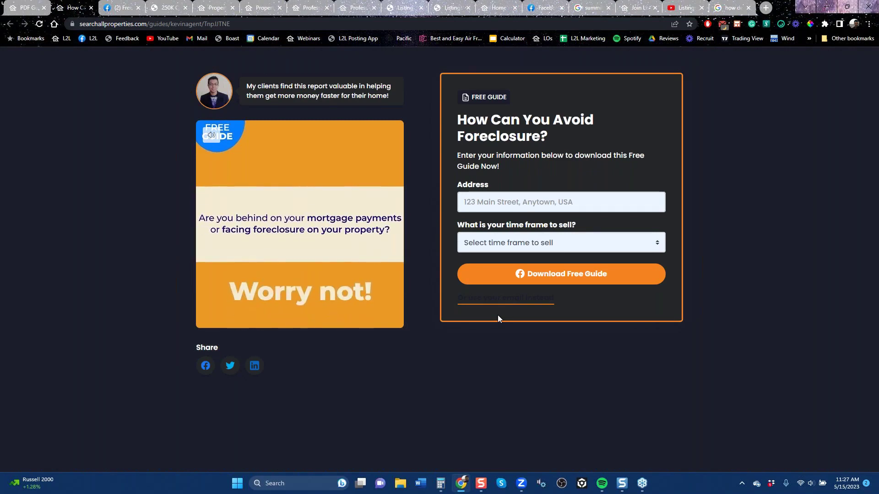
pyautogui.click(576, 249)
pyautogui.click(576, 247)
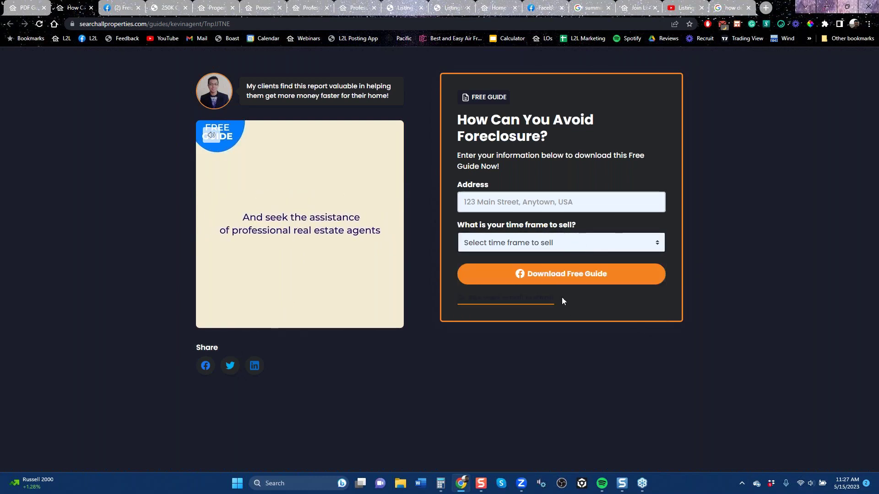
pyautogui.click(32, 8)
pyautogui.click(258, 211)
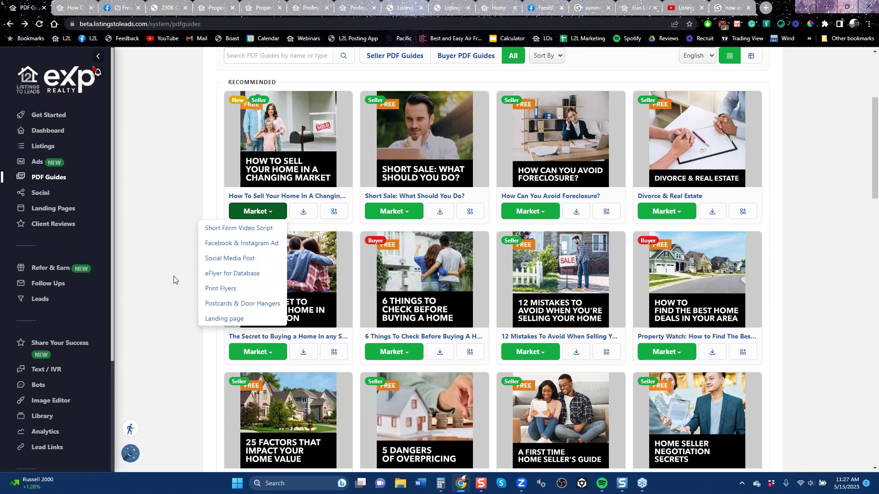
# Review Social settings: three connected accounts, posting 2 times a day, 3 days a week.
pyautogui.scroll(4, 169, 292)
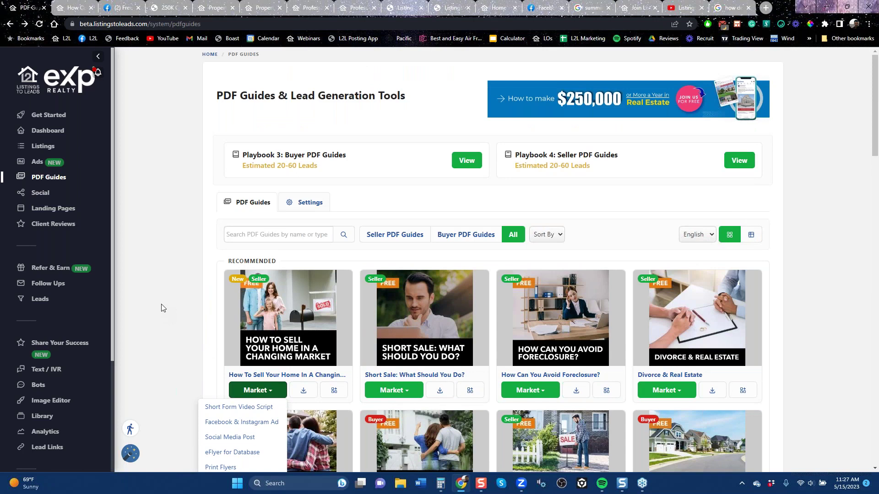
pyautogui.click(38, 196)
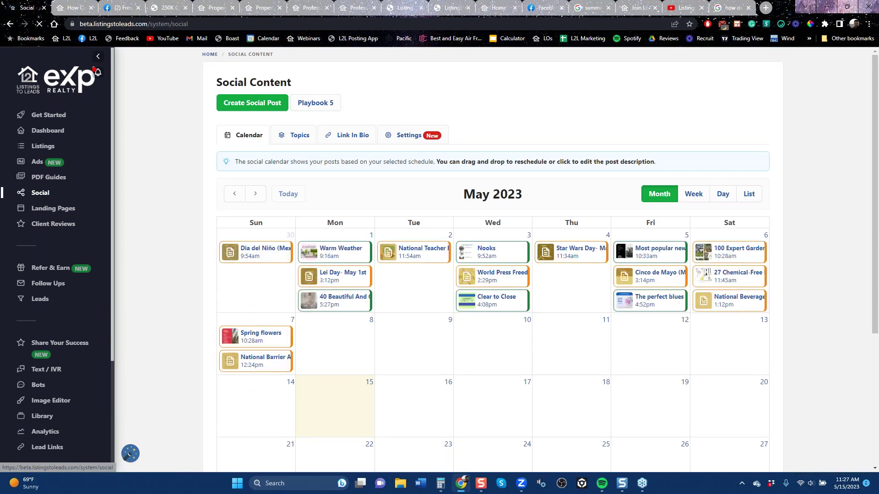
pyautogui.click(416, 138)
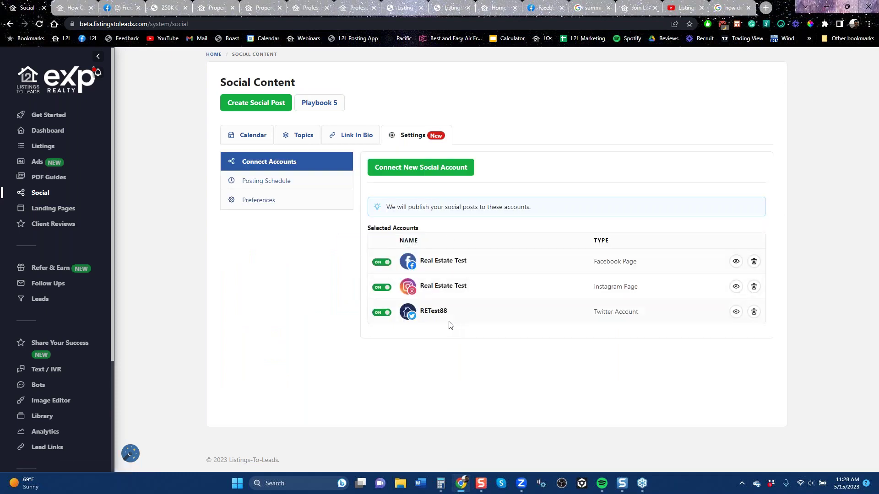
pyautogui.click(270, 181)
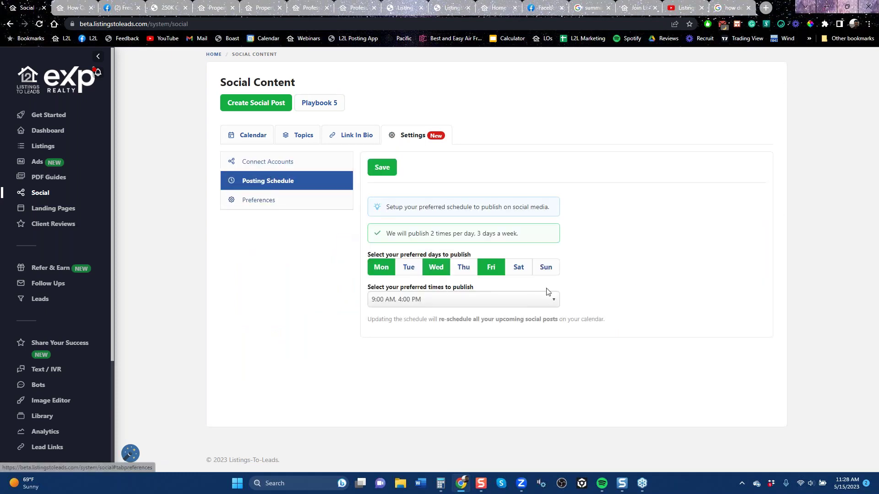
pyautogui.click(301, 139)
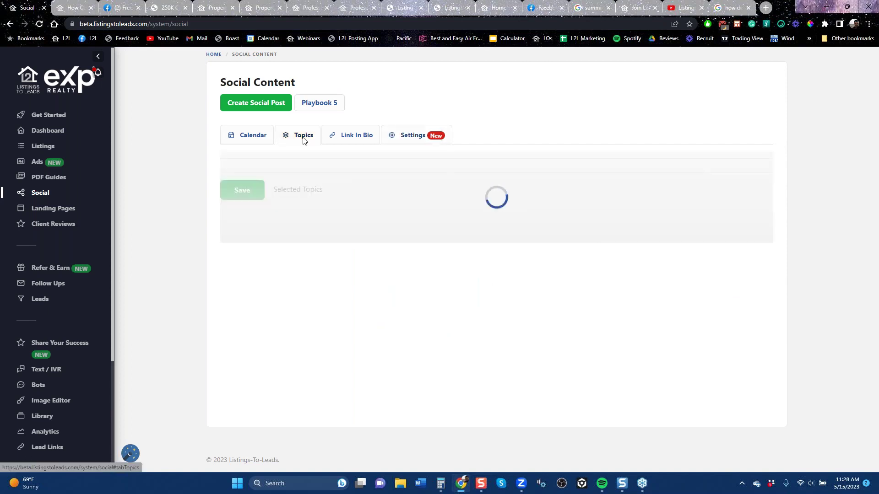
pyautogui.moveTo(876, 198)
pyautogui.mouseDown()
pyautogui.moveTo(876, 369)
pyautogui.moveTo(877, 200)
pyautogui.mouseUp()
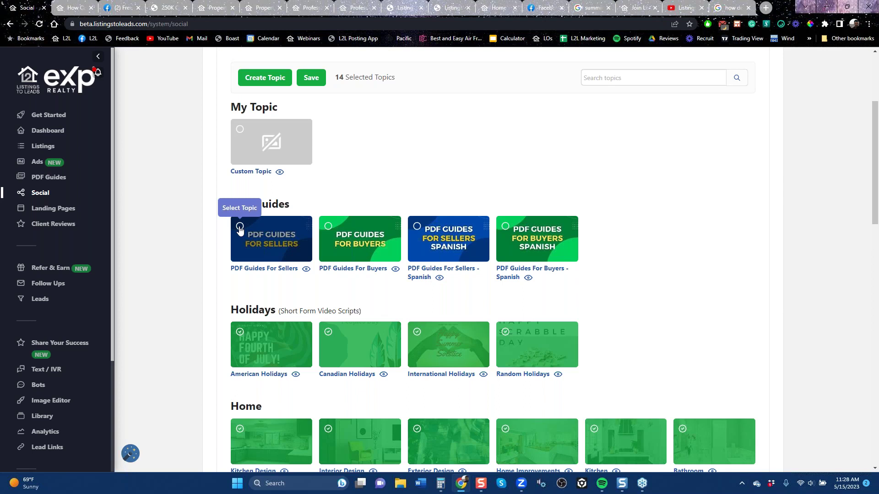
# Tick the PDF Guides For Sellers topic, go to Ads, and view the Real Estate Test free guide post.
pyautogui.click(240, 227)
pyautogui.scroll(-6, 595, 389)
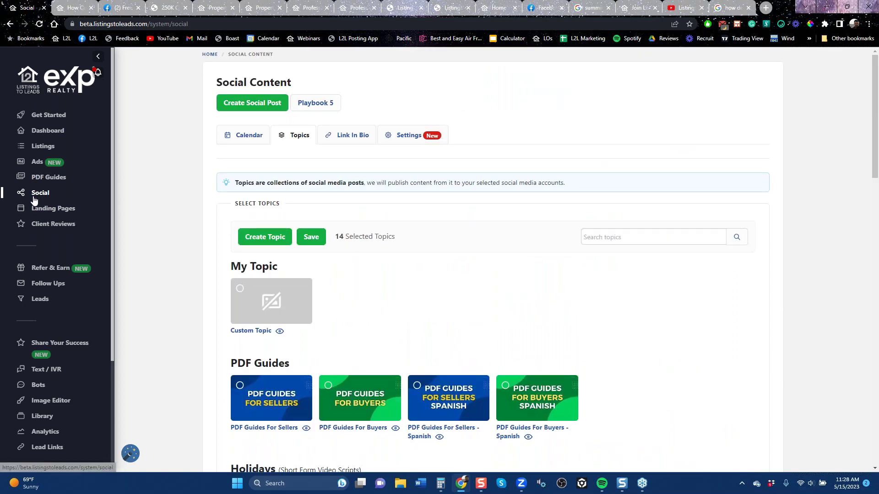
pyautogui.click(37, 162)
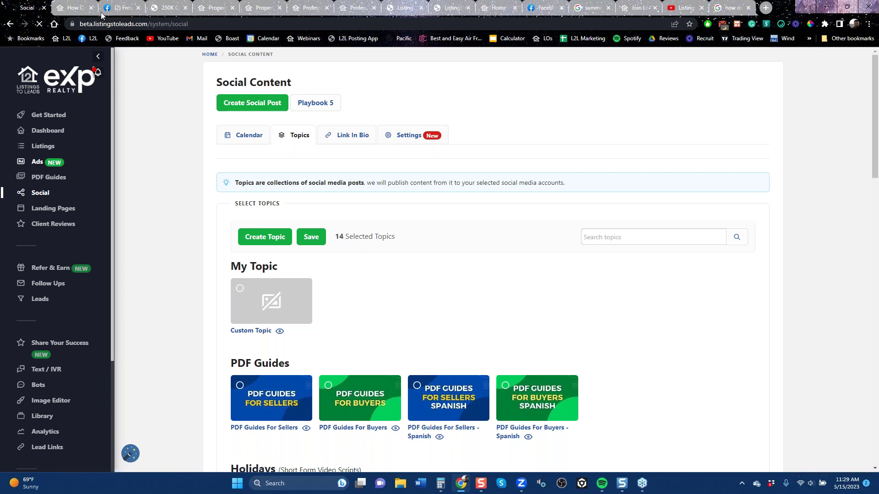
pyautogui.click(117, 12)
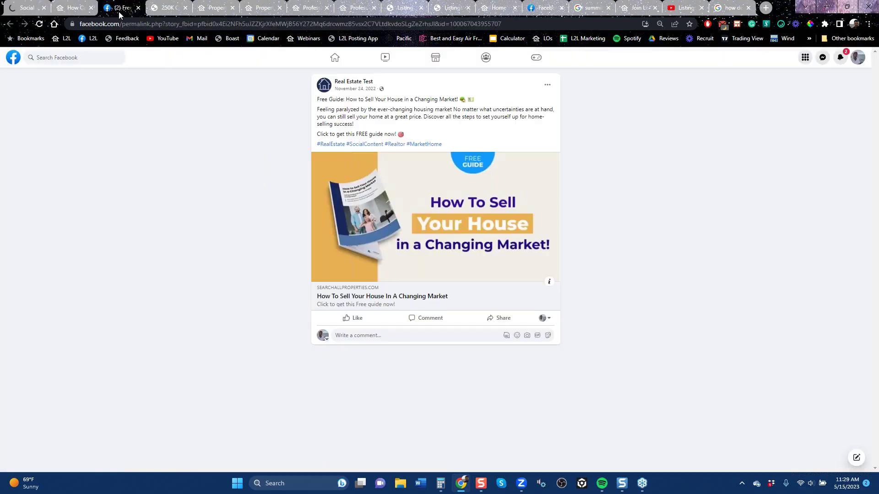
# Browse the Facebook home news feed, check the Google selling-a-home results, then return to the Ads dashboard.
pyautogui.click(335, 62)
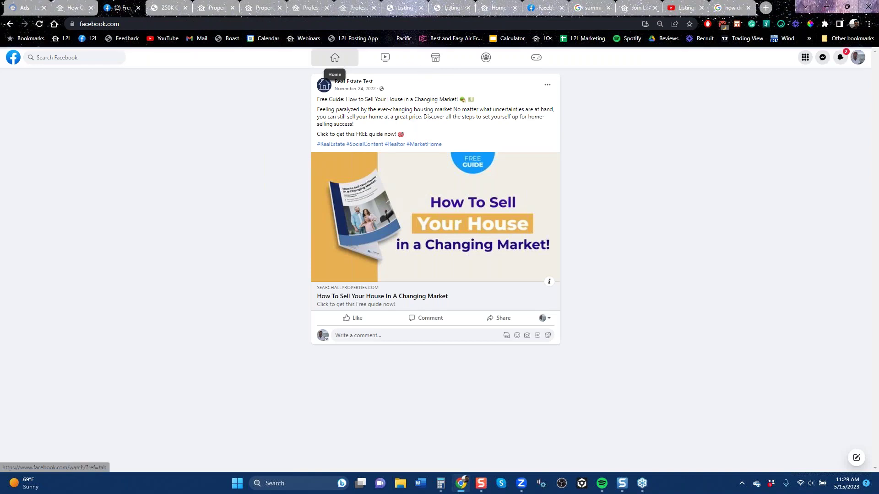
pyautogui.click(727, 11)
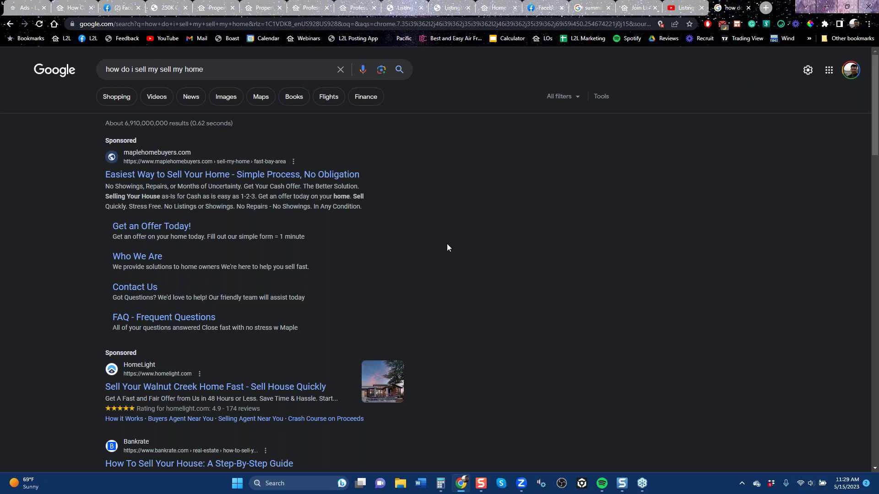
pyautogui.click(120, 8)
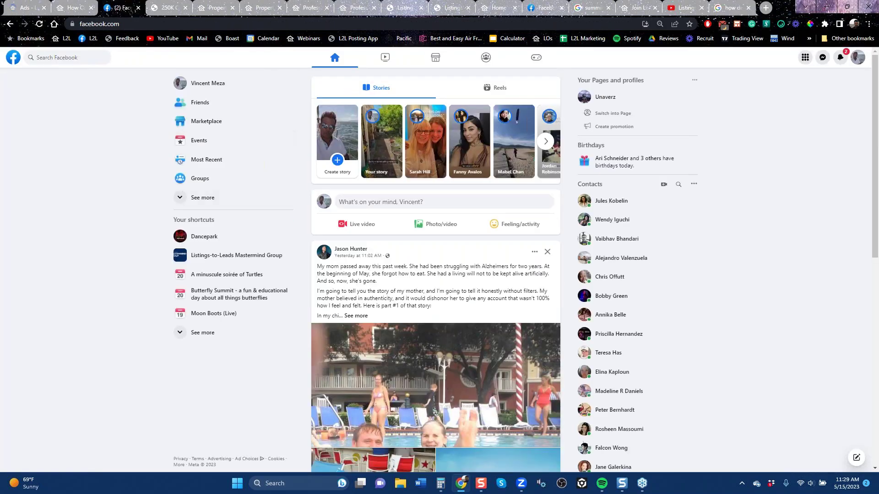
pyautogui.scroll(-5, 407, 294)
pyautogui.scroll(-1, 407, 293)
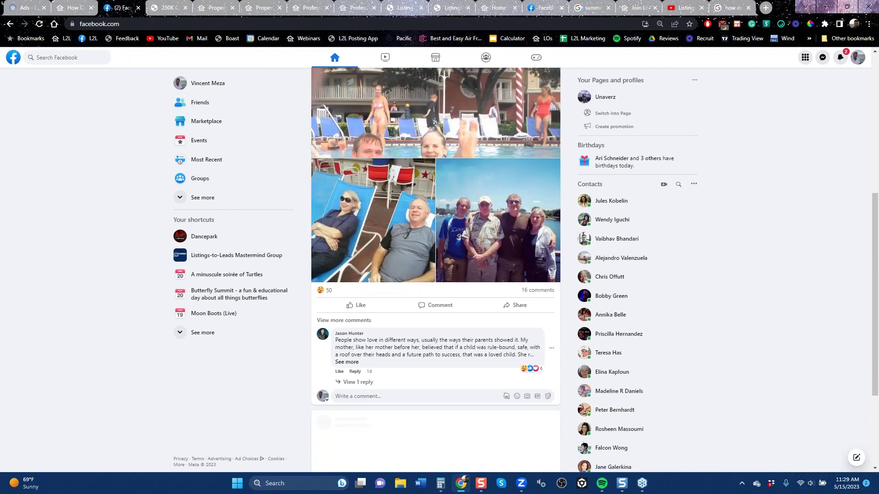
pyautogui.scroll(-3, 408, 292)
pyautogui.scroll(-4, 407, 290)
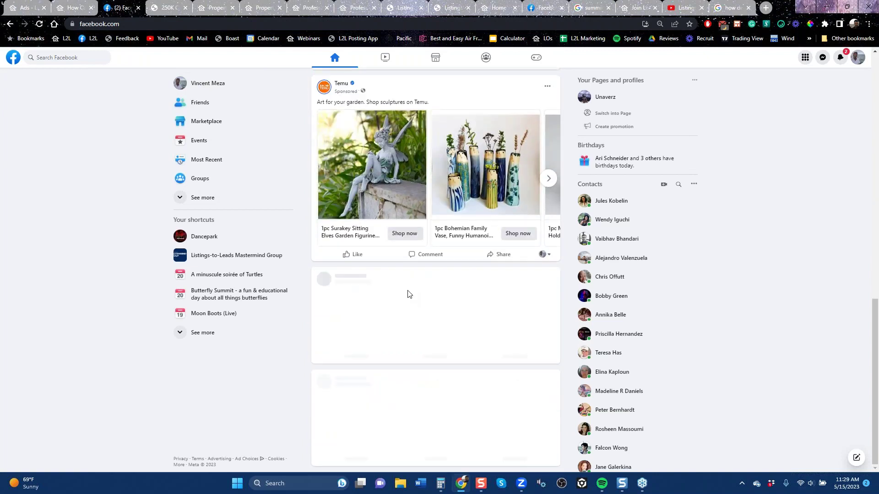
pyautogui.scroll(-6, 409, 289)
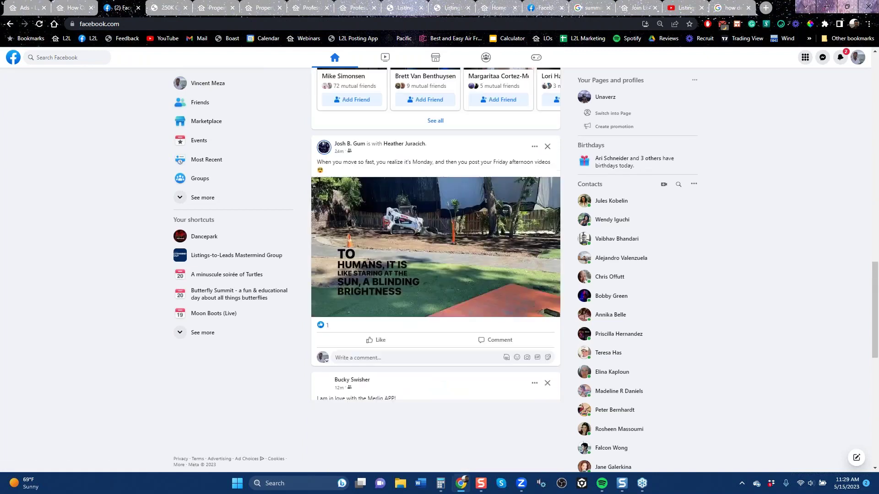
pyautogui.scroll(-6, 410, 289)
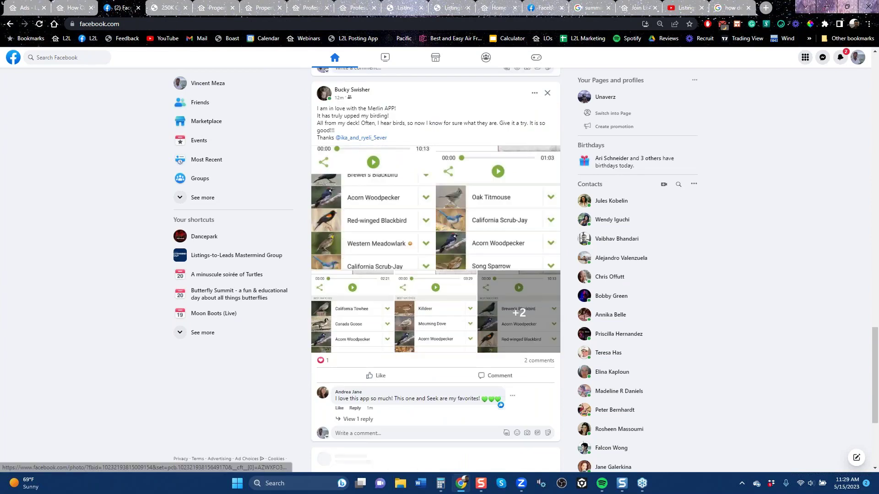
pyautogui.scroll(-4, 409, 289)
pyautogui.scroll(-6, 409, 289)
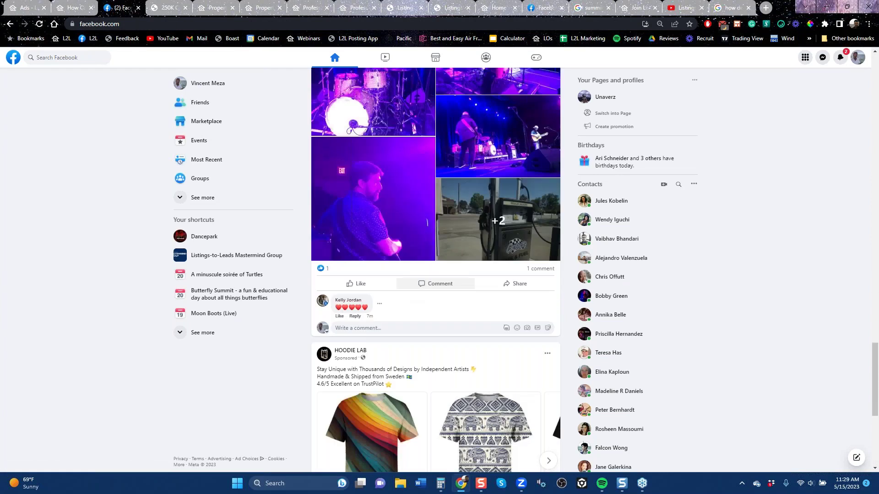
pyautogui.scroll(-6, 441, 202)
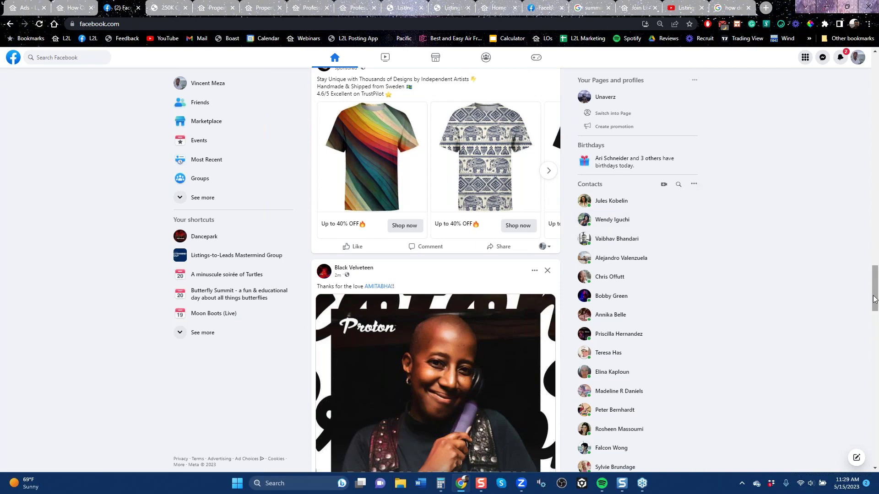
pyautogui.scroll(3, 705, 281)
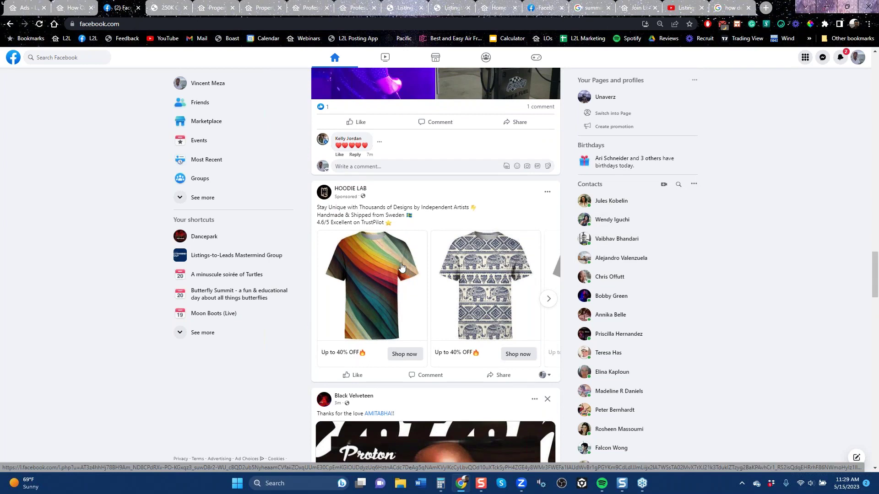
pyautogui.click(731, 9)
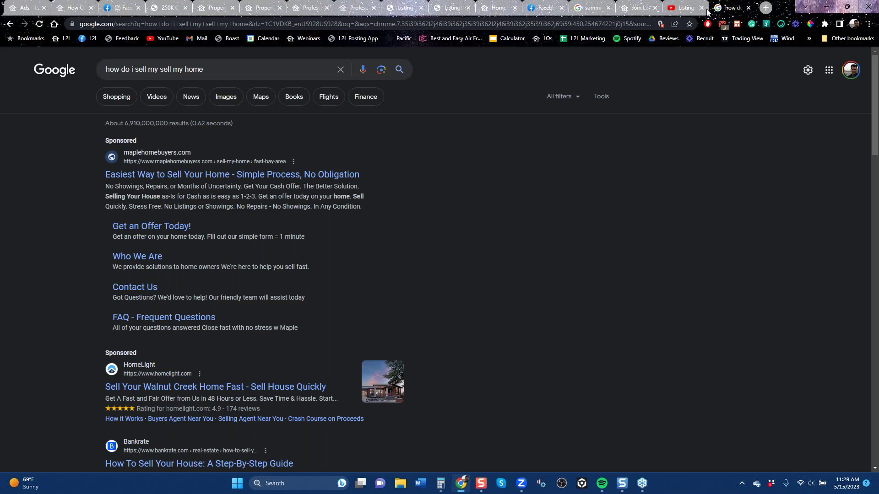
pyautogui.click(27, 9)
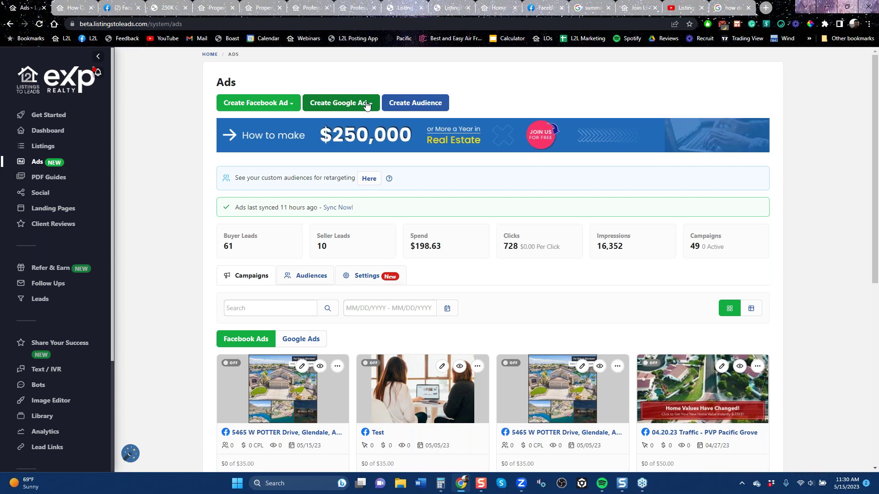
# From the Create Facebook Ad menu, choose Create Listing Ad.
pyautogui.click(262, 109)
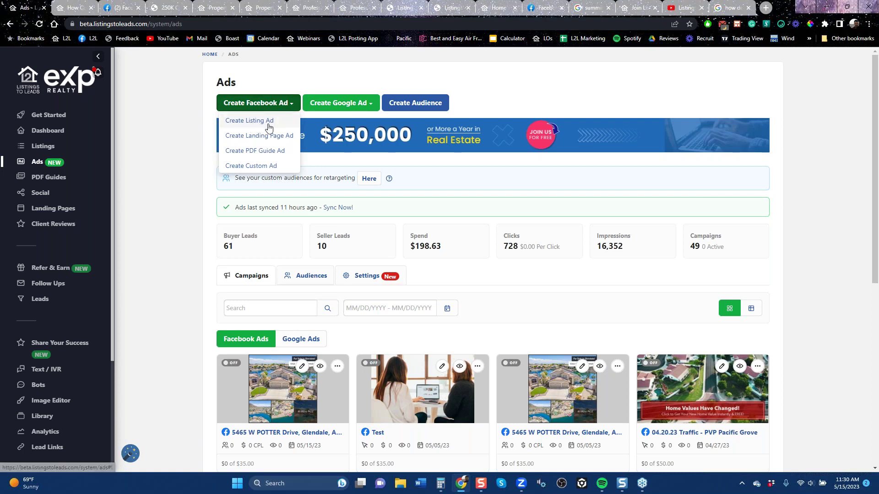
pyautogui.click(246, 125)
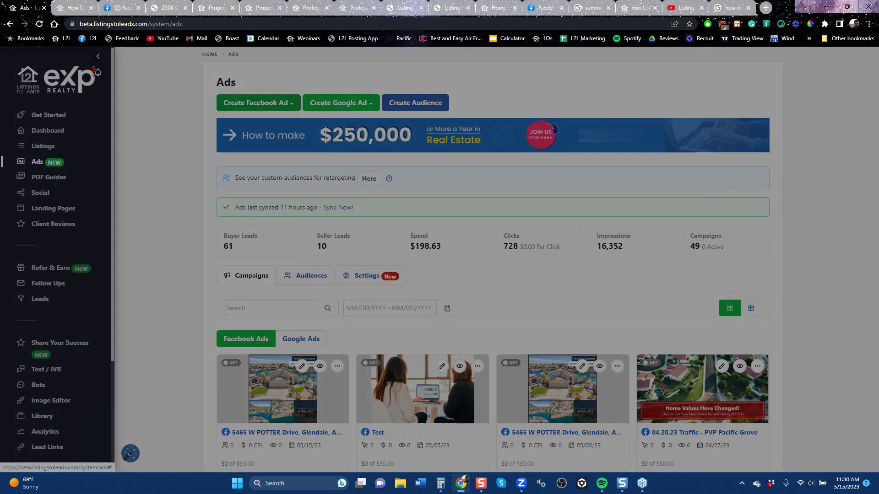
pyautogui.click(422, 222)
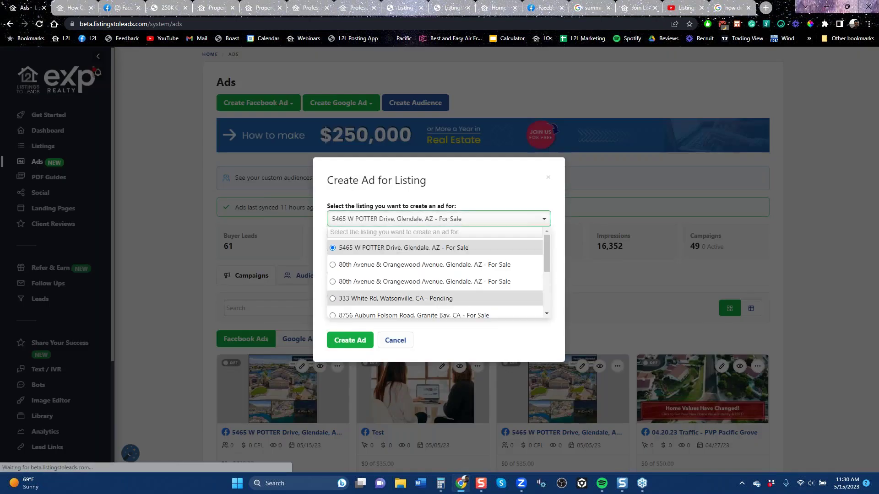
pyautogui.click(452, 300)
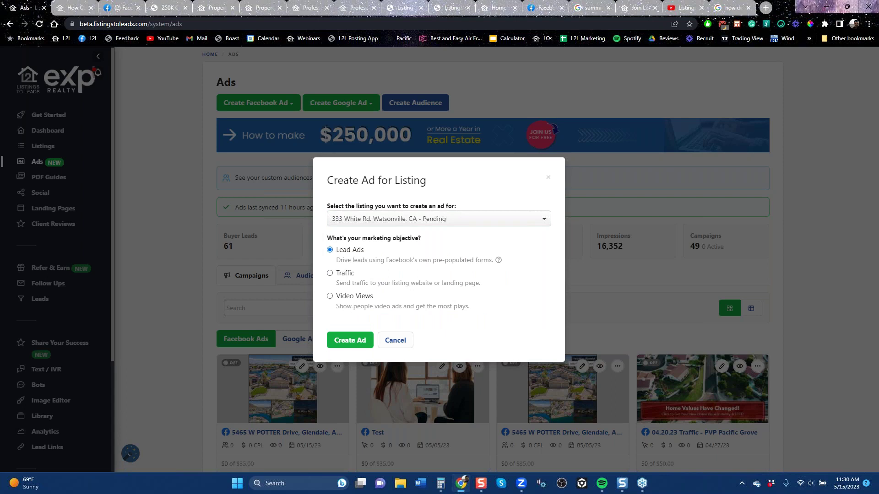
pyautogui.click(344, 341)
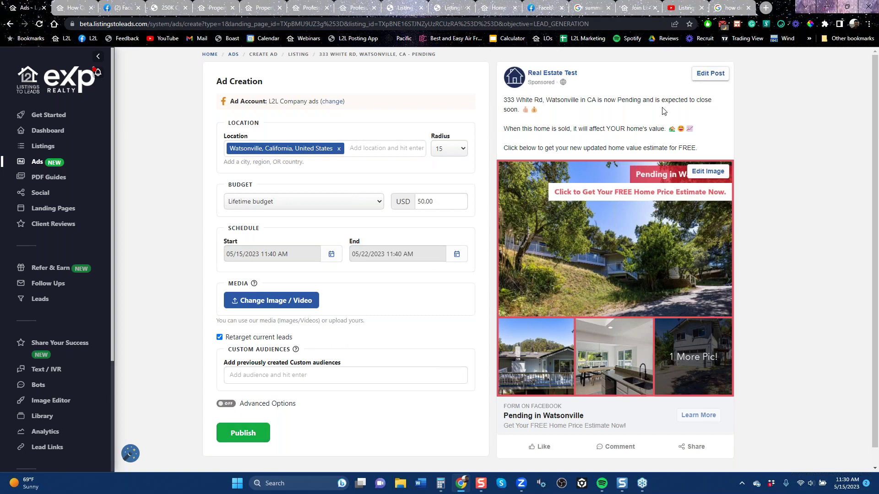
# Select part of the ad's post text, then leave the draft for the May 2023 Social Content calendar.
pyautogui.moveTo(649, 99); pyautogui.dragTo(614, 97)
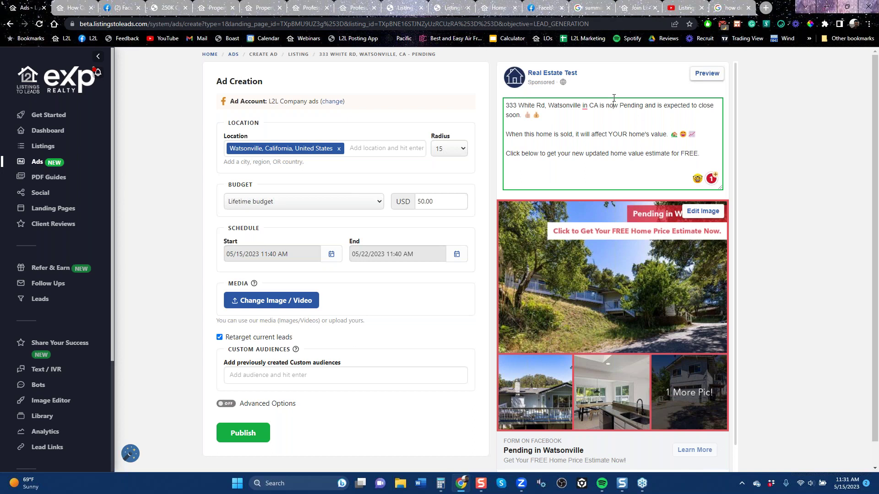
pyautogui.click(10, 25)
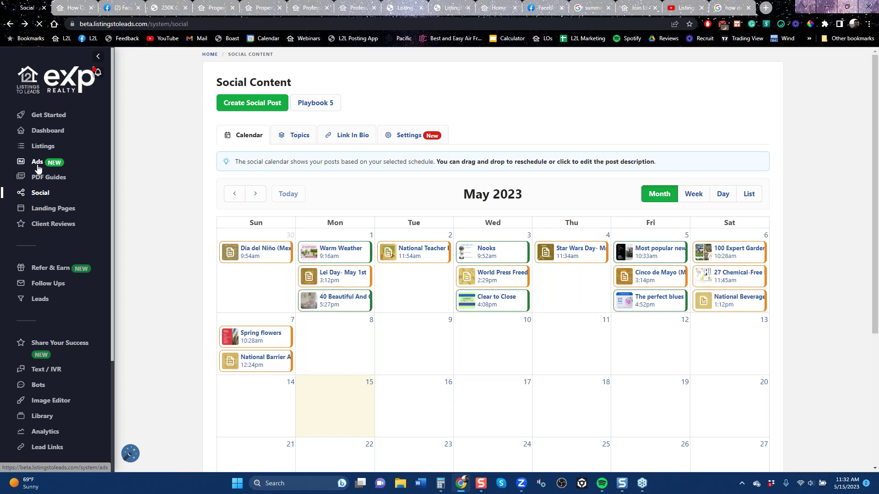
pyautogui.click(38, 168)
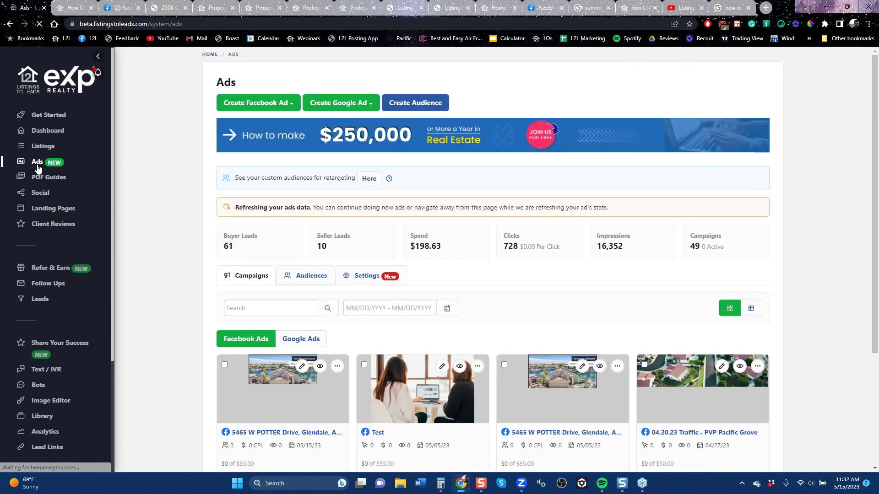
pyautogui.click(283, 106)
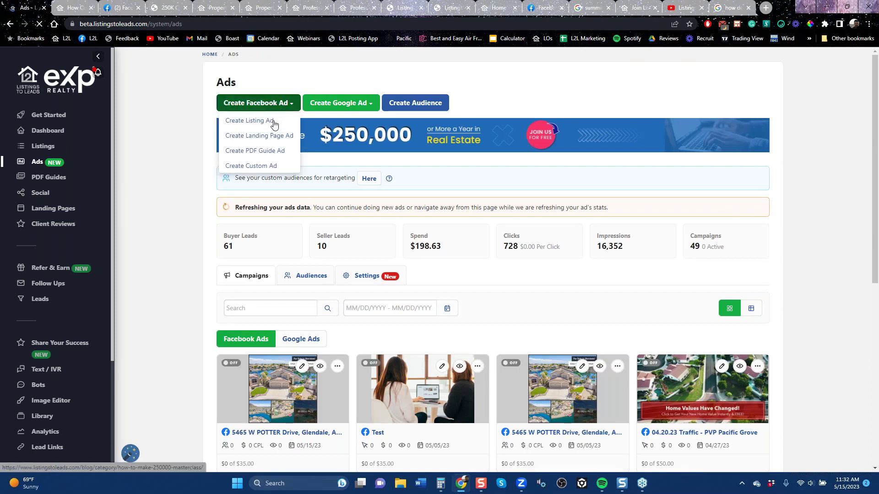
pyautogui.click(272, 122)
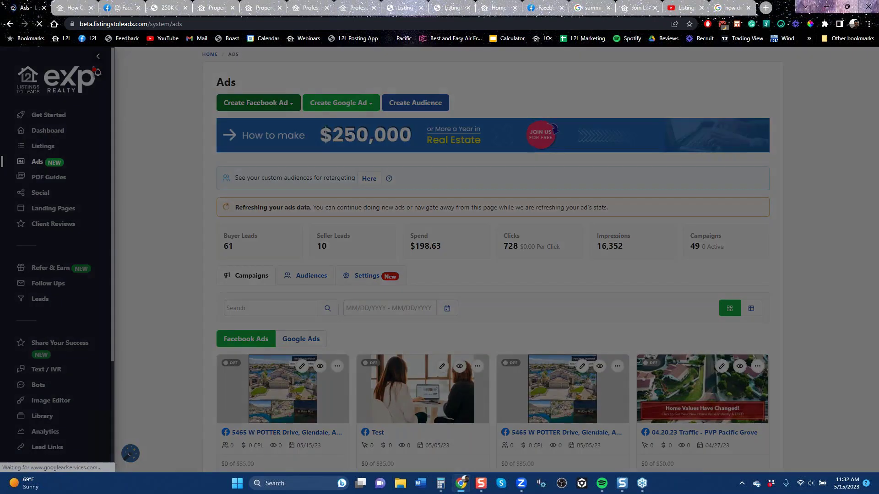
pyautogui.click(476, 219)
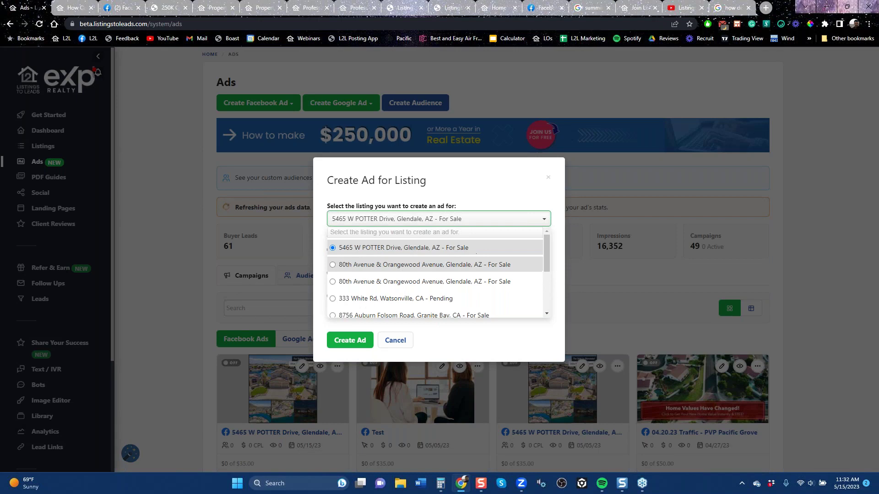
pyautogui.scroll(-3, 458, 263)
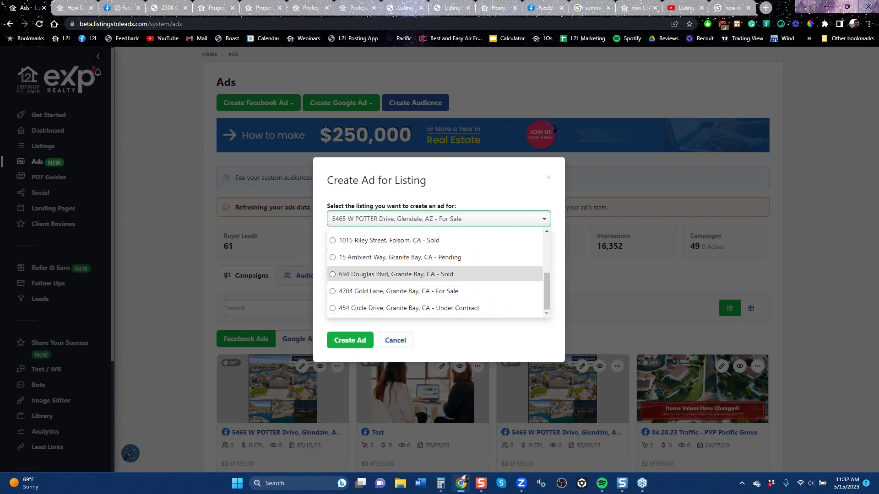
pyautogui.click(396, 274)
pyautogui.click(350, 341)
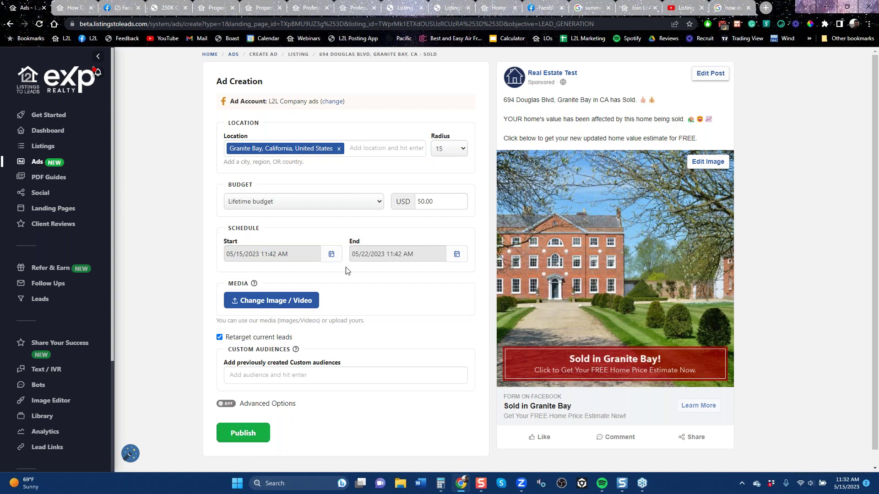
pyautogui.doubleClick(438, 204)
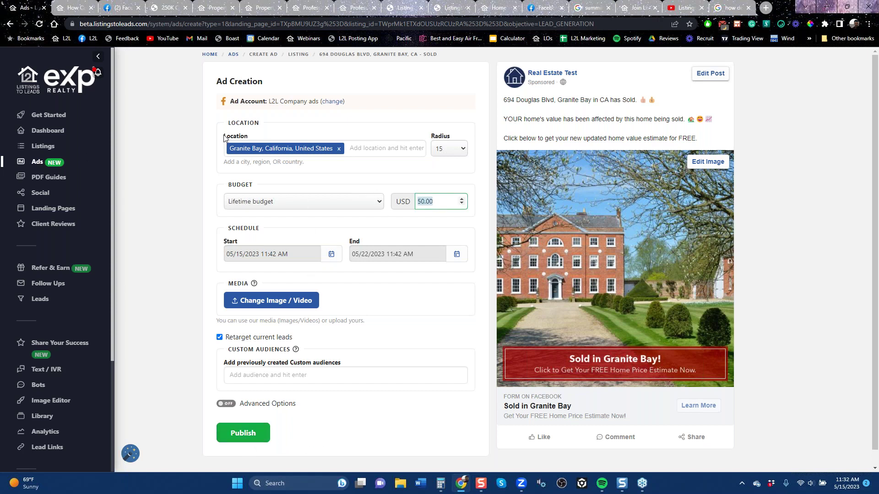
pyautogui.click(11, 27)
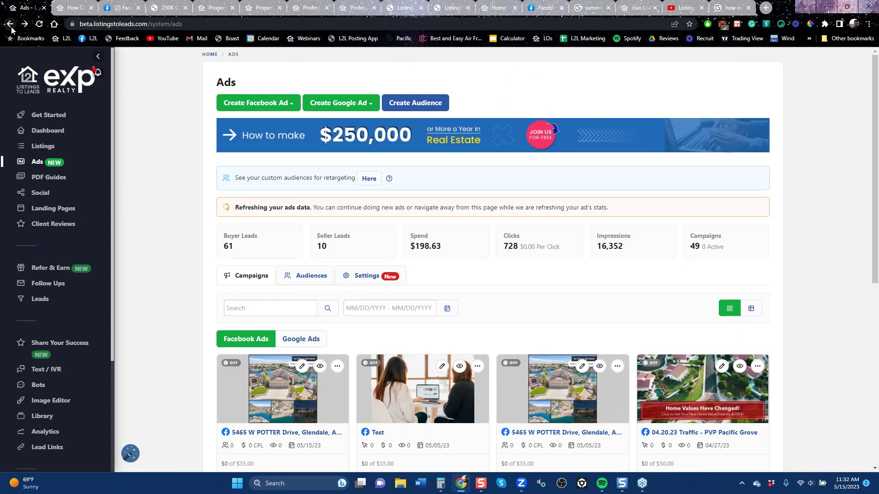
# Start a Facebook lead ad for the Divorce & Real Estate seller PDF guide.
pyautogui.click(282, 106)
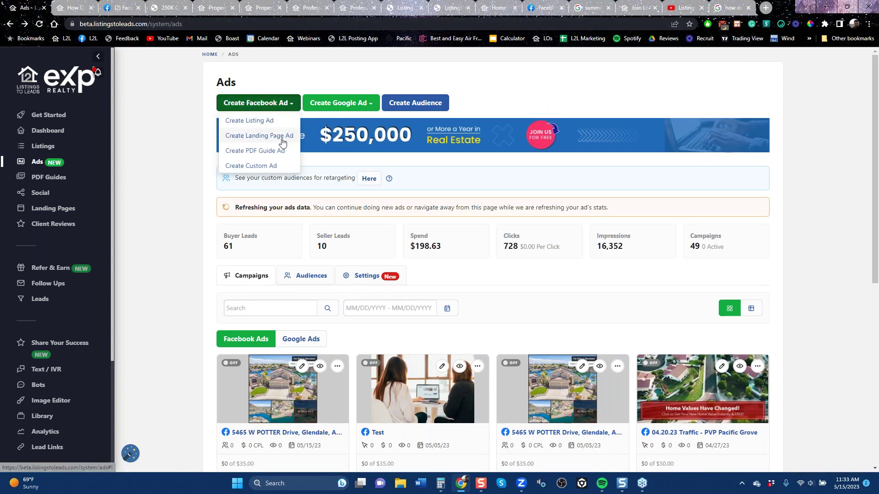
pyautogui.click(256, 155)
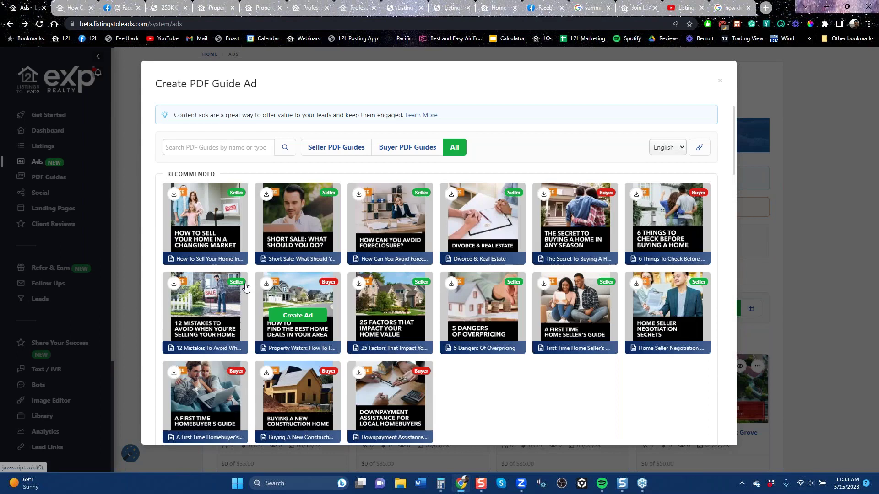
pyautogui.click(342, 153)
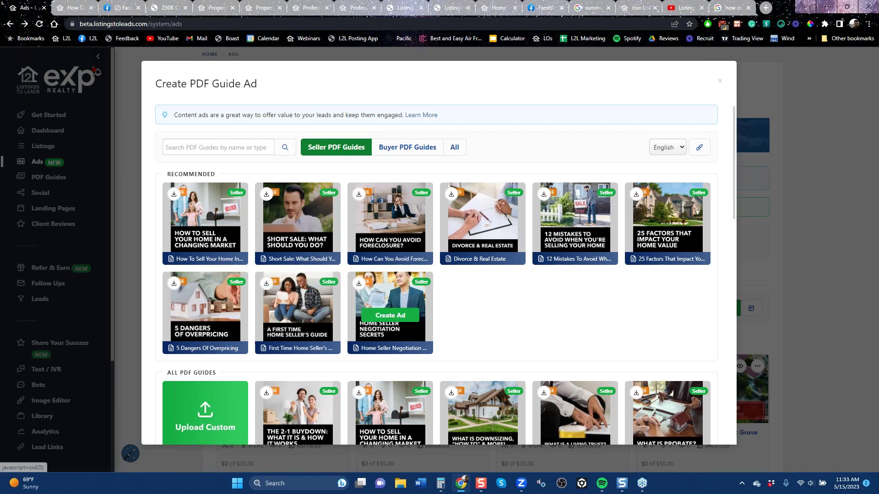
pyautogui.moveTo(478, 227)
pyautogui.click(479, 227)
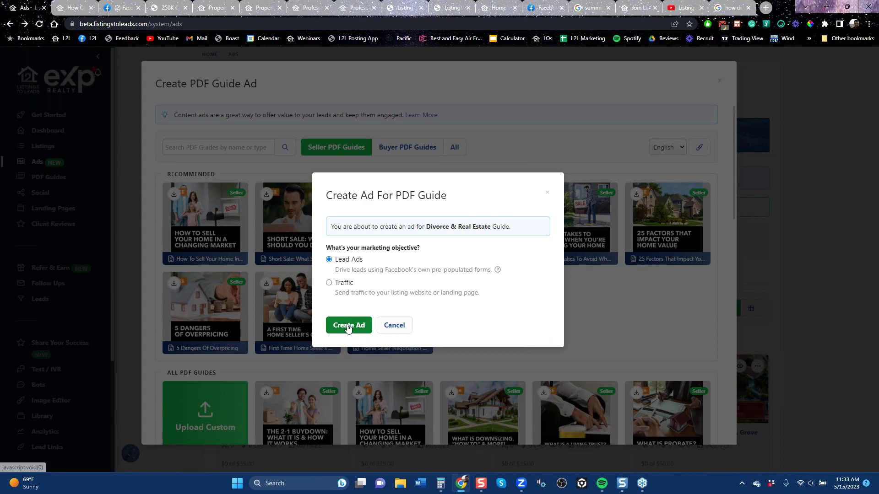
pyautogui.click(348, 326)
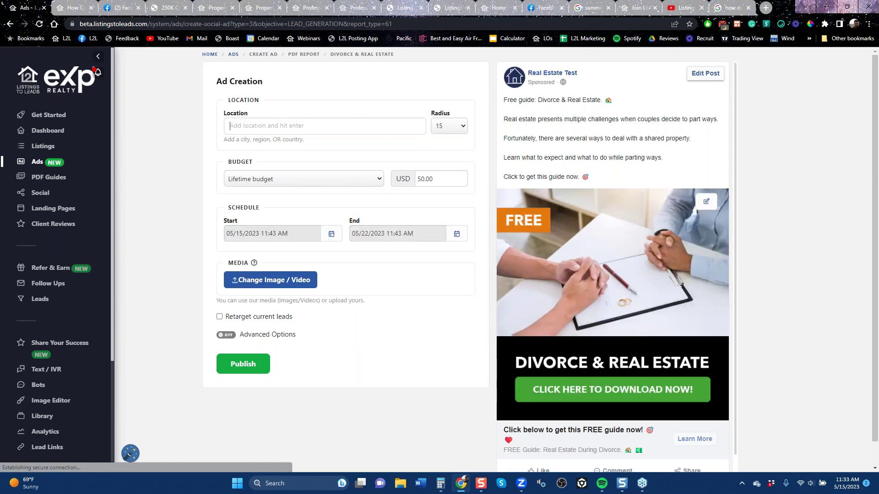
# Target the guide ad at Reno, Nevada, then go back to the Ads overview.
pyautogui.write('reni')
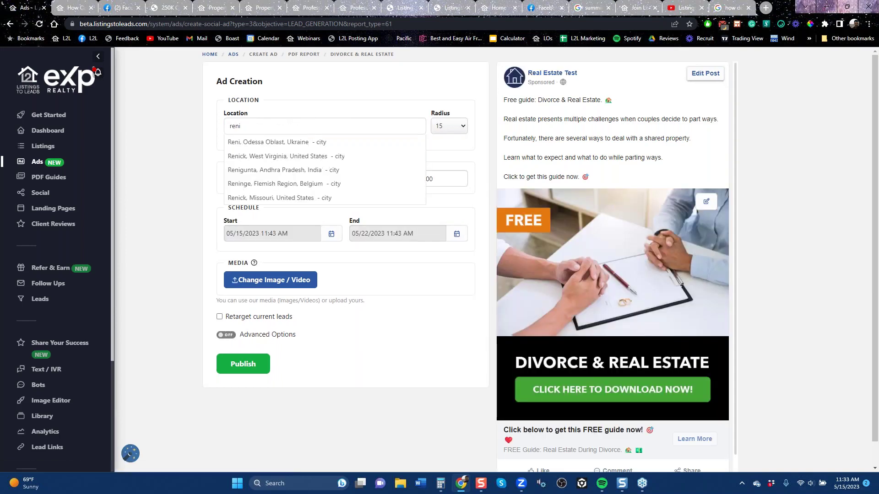
pyautogui.press('BackSpace')
pyautogui.write('o')
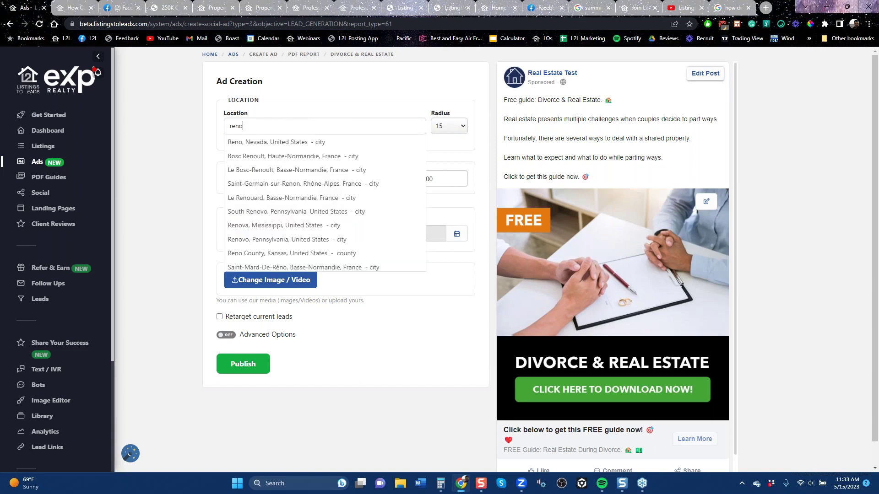
pyautogui.click(288, 143)
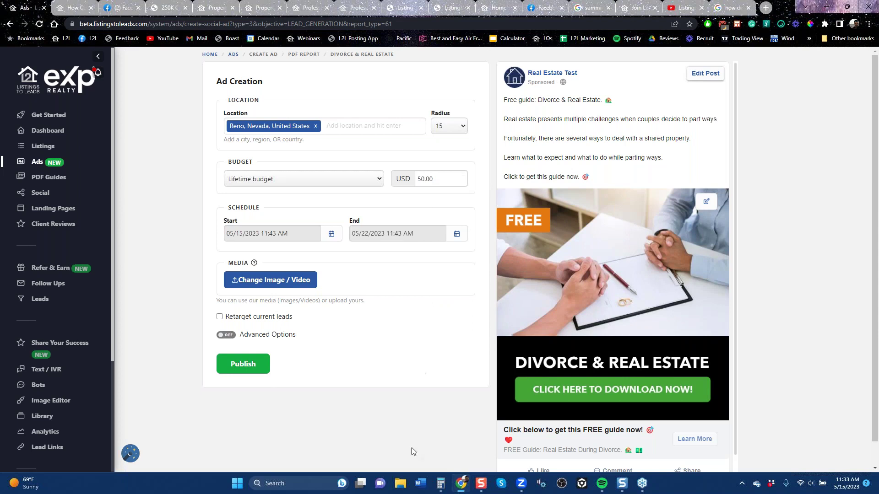
pyautogui.click(9, 24)
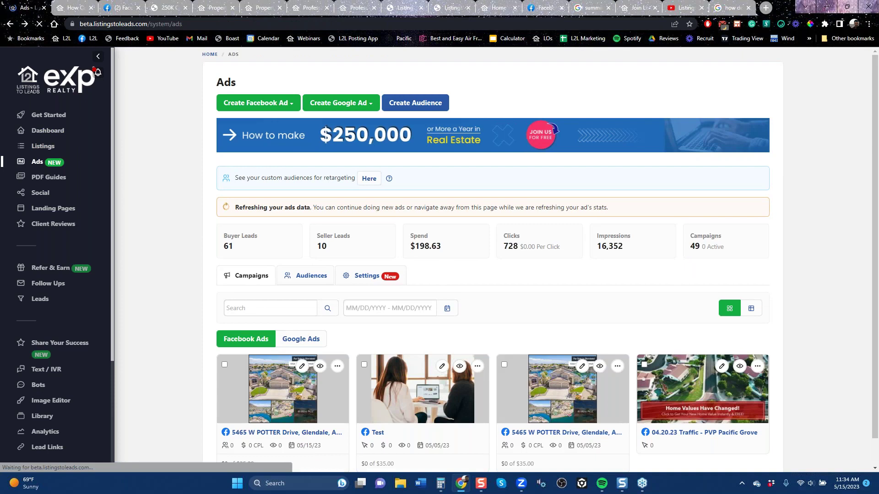
# Start a Facebook lead ad for the Free Home Values landing page.
pyautogui.click(282, 108)
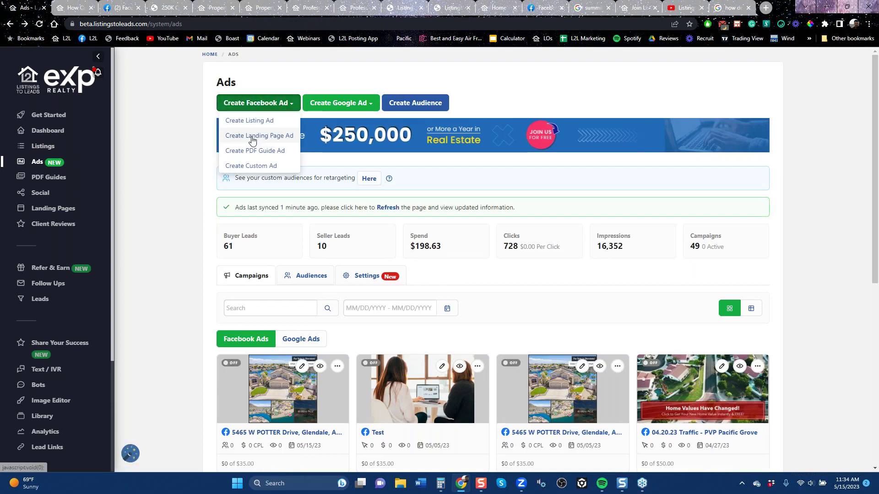
pyautogui.click(252, 137)
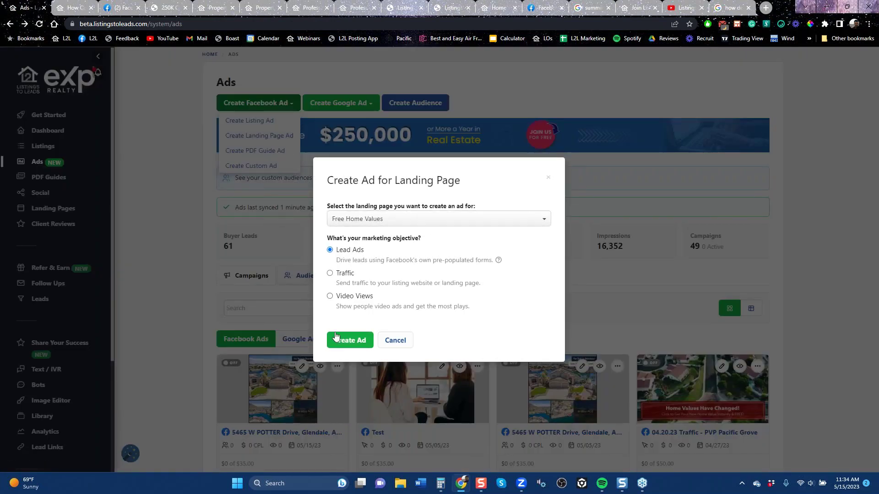
pyautogui.click(350, 341)
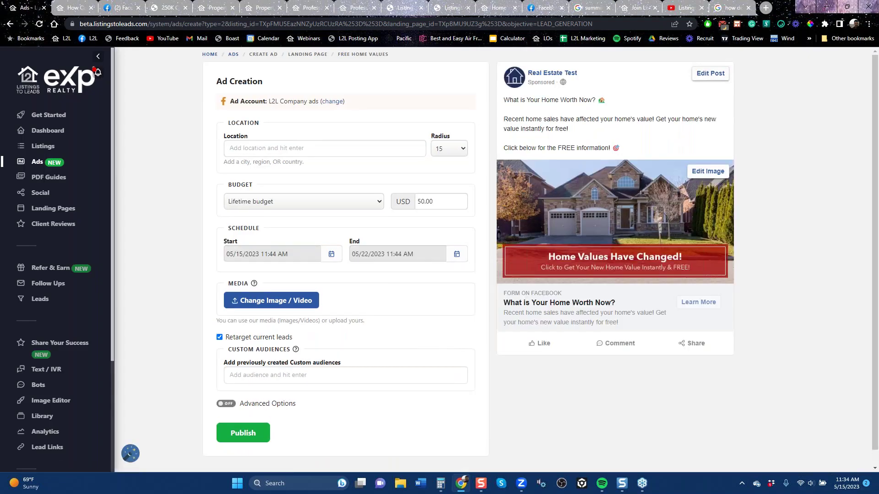
# Target the landing page ad at Berkeley, California, and open the radius choices.
pyautogui.click(298, 148)
pyautogui.write('berk')
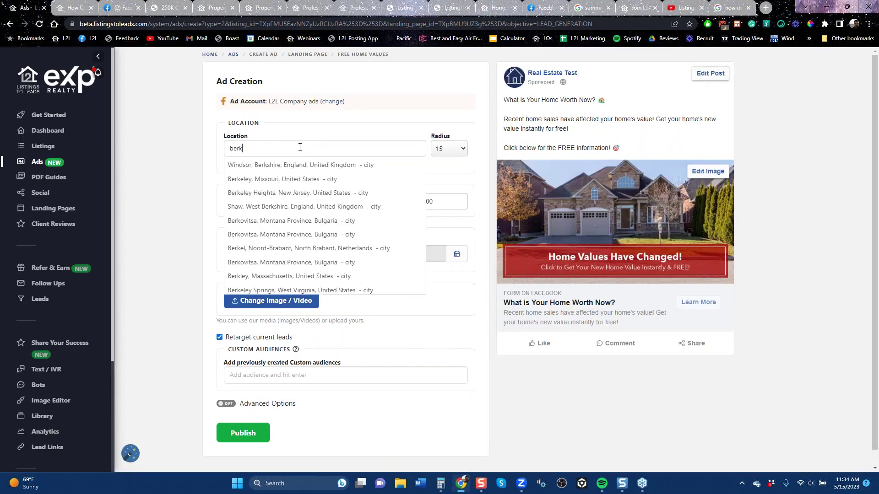
pyautogui.write('eley')
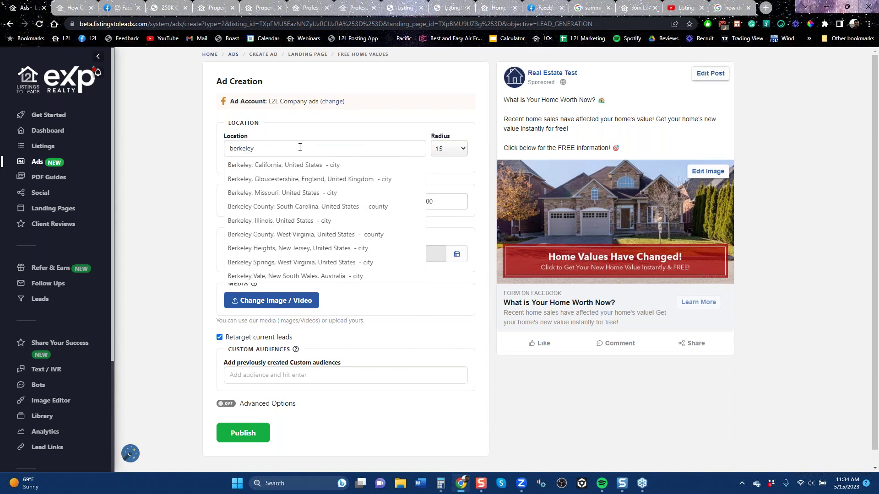
pyautogui.click(290, 165)
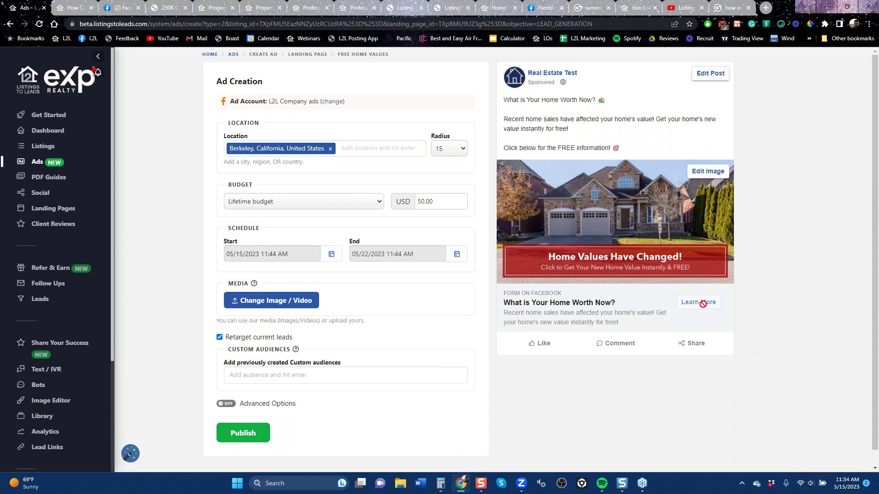
pyautogui.click(463, 150)
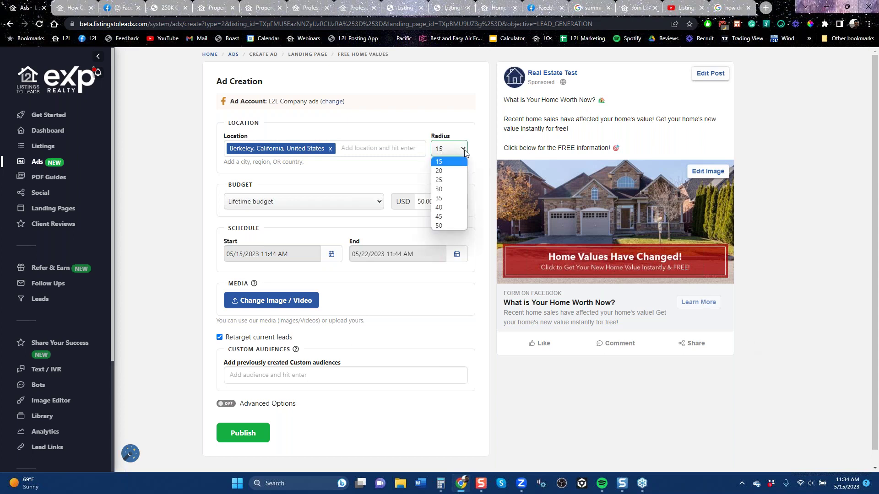
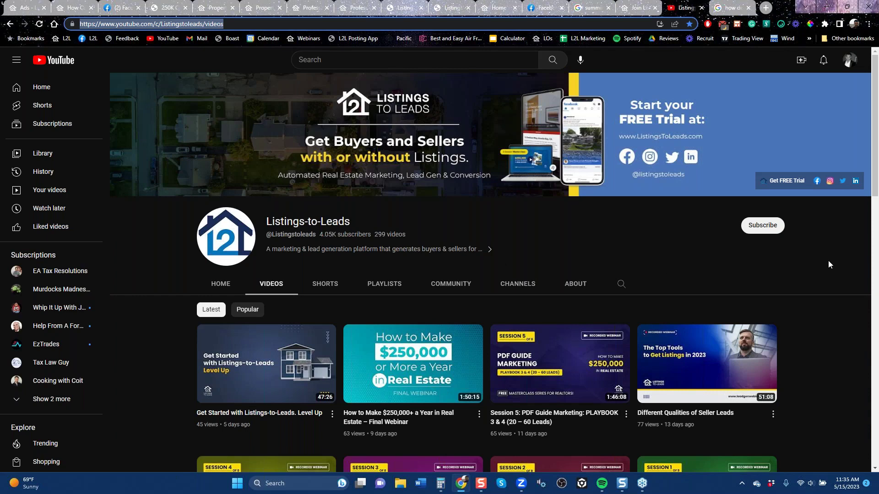
# Scroll down the channel's Videos grid to the 9–10-month-old videos.
pyautogui.moveTo(875, 203); pyautogui.dragTo(875, 209)
pyautogui.scroll(-1, 875, 209)
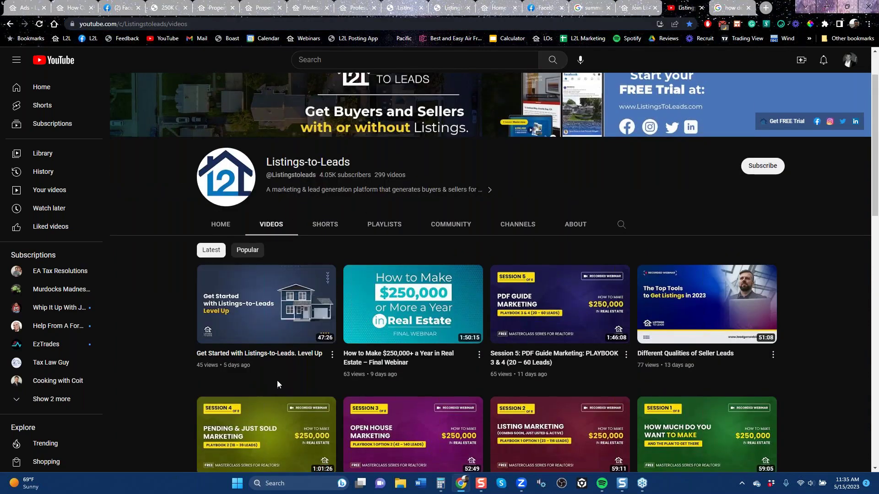
pyautogui.moveTo(330, 380)
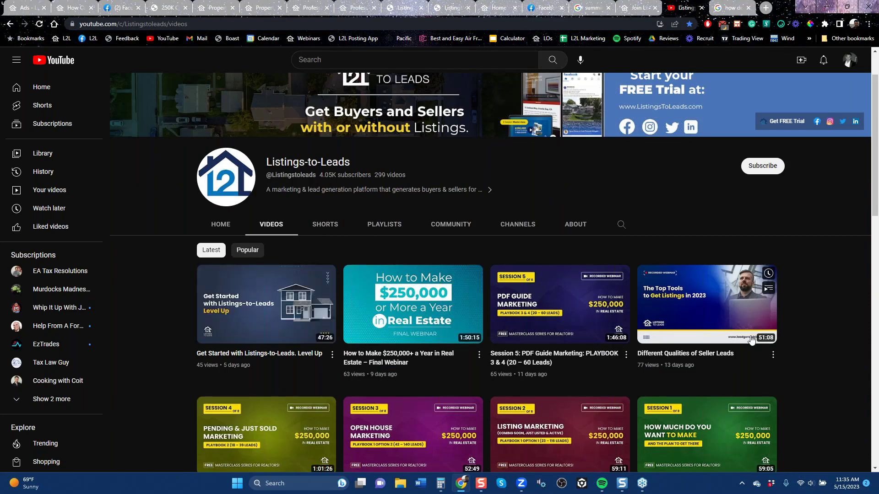
pyautogui.moveTo(740, 339)
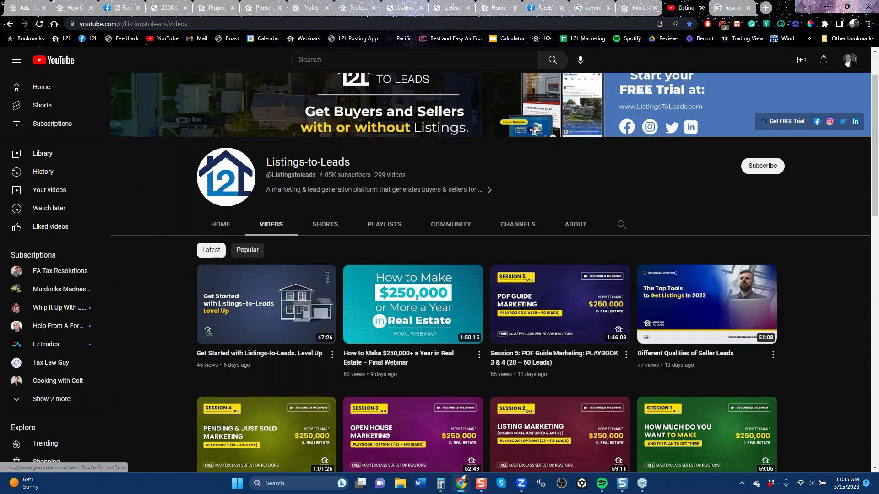
pyautogui.moveTo(875, 198); pyautogui.dragTo(860, 288)
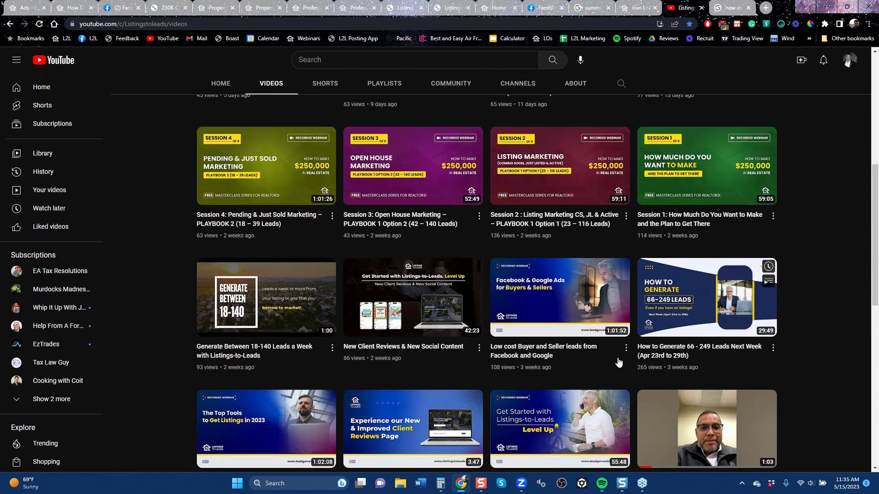
pyautogui.moveTo(552, 329)
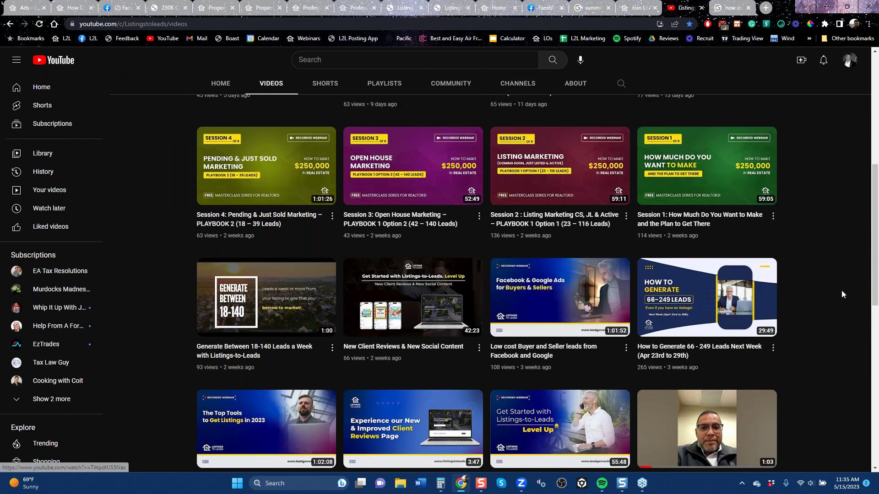
pyautogui.moveTo(875, 191); pyautogui.dragTo(845, 383)
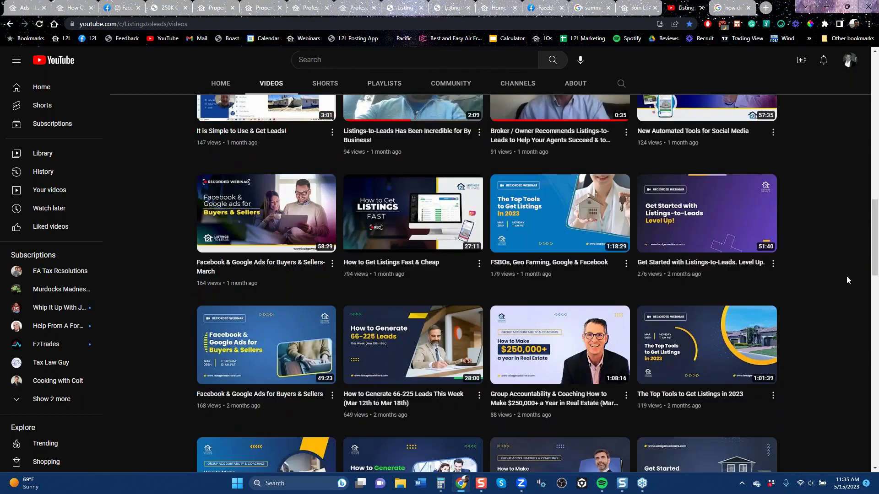
pyautogui.scroll(-20, 846, 275)
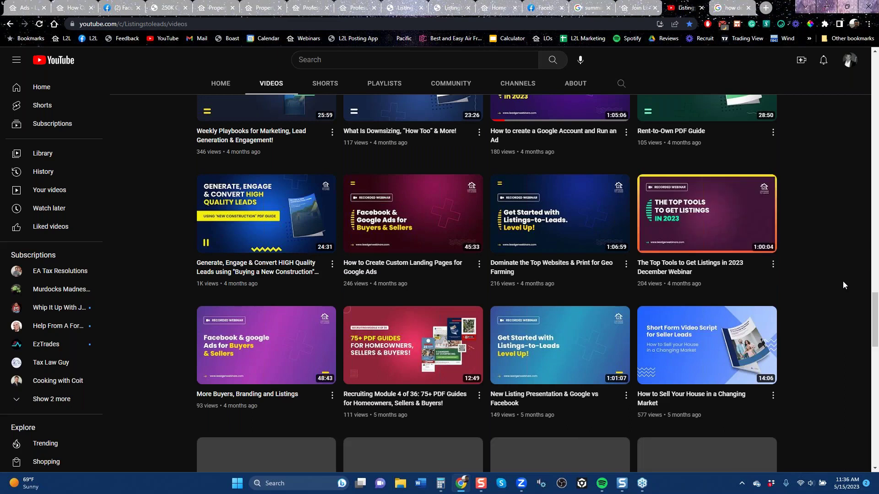
pyautogui.scroll(-6, 842, 281)
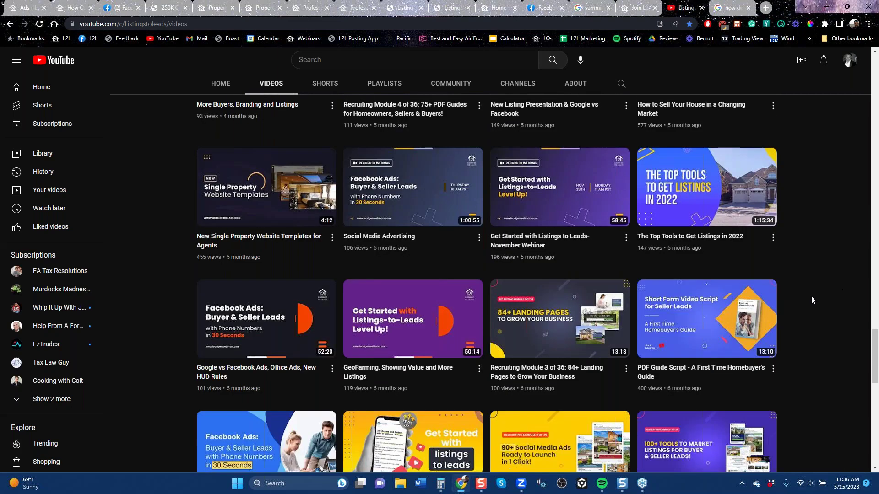
pyautogui.scroll(-6, 828, 296)
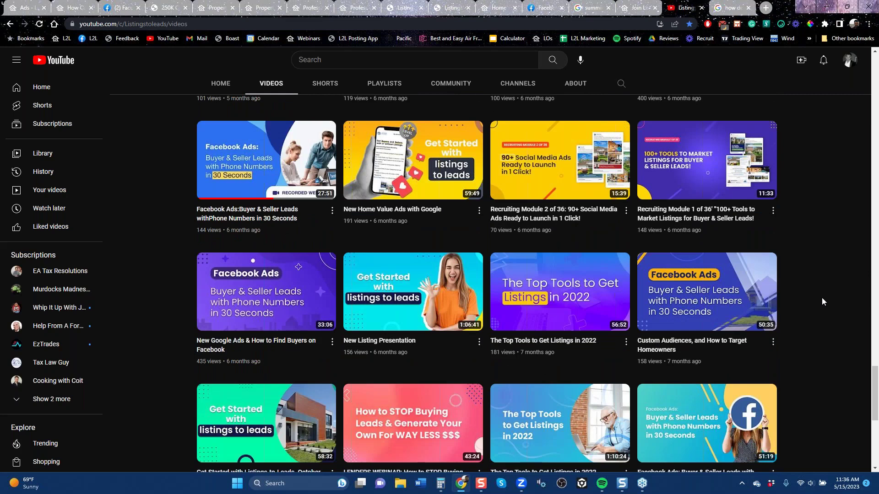
pyautogui.scroll(-6, 821, 299)
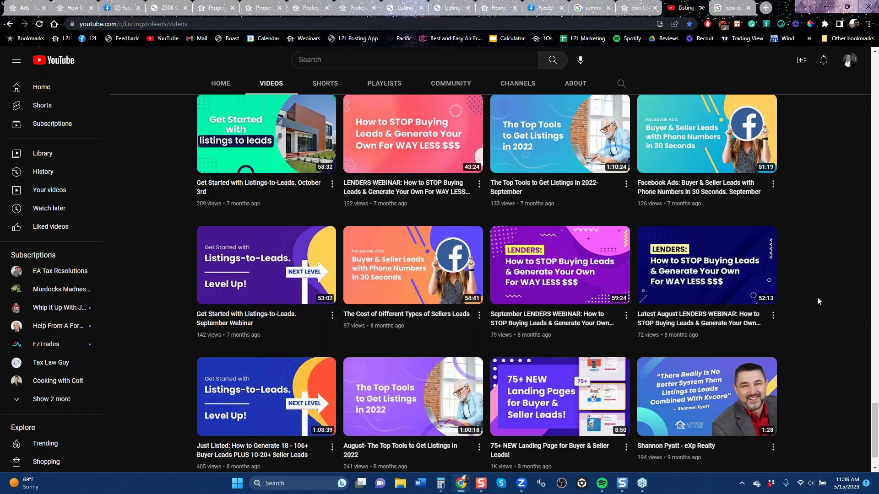
pyautogui.scroll(-1, 822, 301)
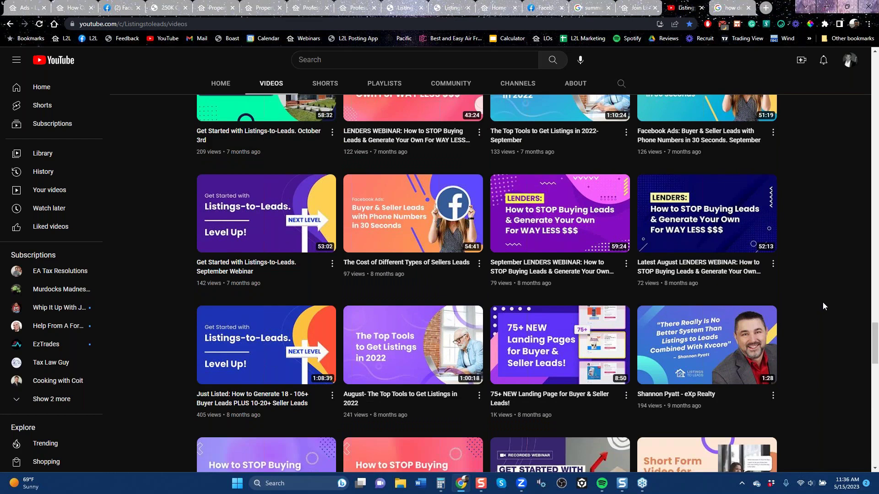
pyautogui.scroll(-5, 822, 302)
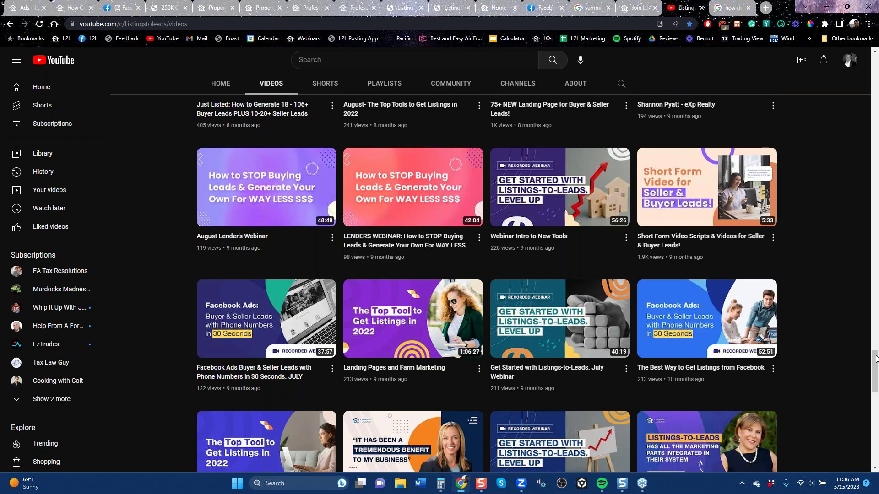
# Return to the Listings-to-Leads Ad Creation tab for the Berkeley ad with a $50 lifetime budget.
pyautogui.moveTo(874, 363); pyautogui.dragTo(874, 374)
pyautogui.moveTo(686, 268)
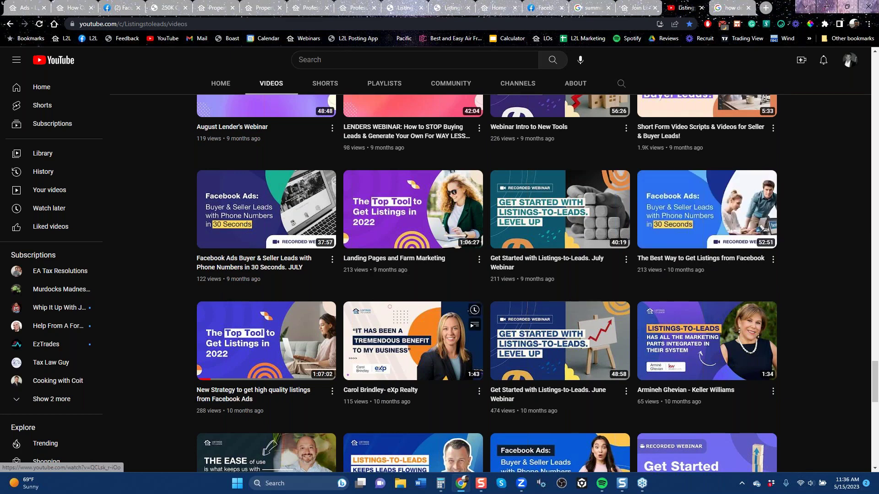
pyautogui.moveTo(205, 404)
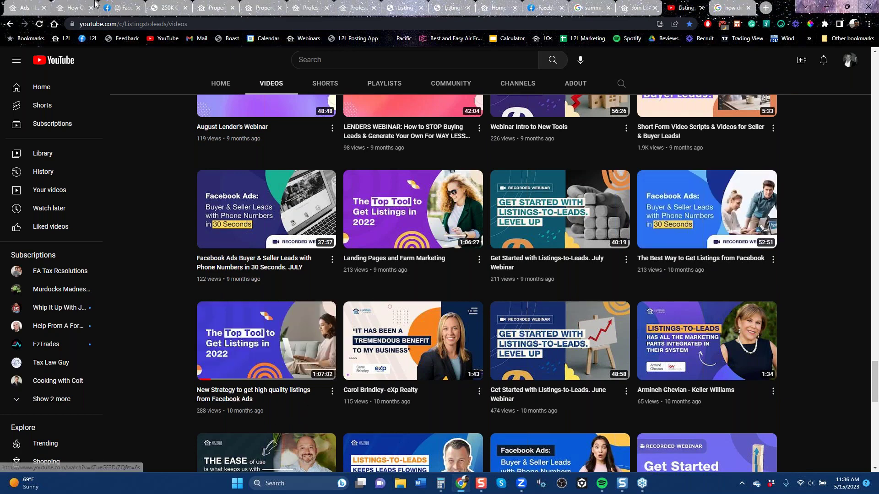
pyautogui.click(21, 8)
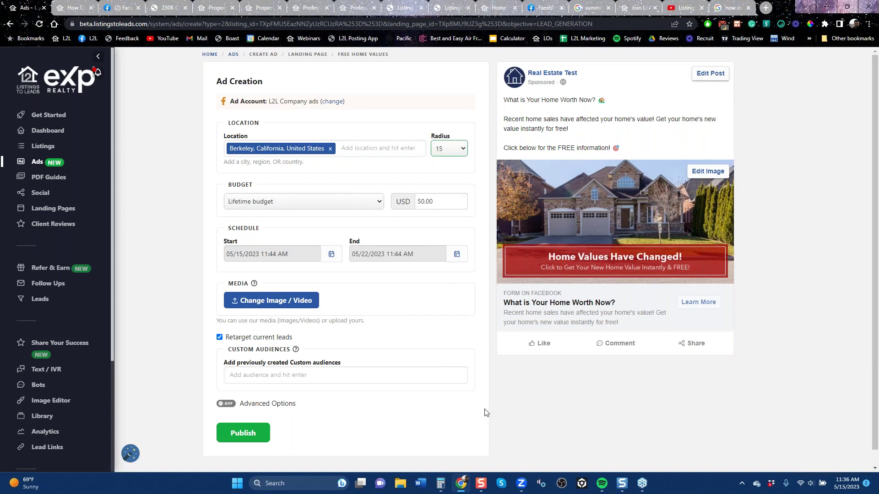
# Go to the Ads dashboard showing the Facebook campaigns, 61 buyer leads and $198.63 spend.
pyautogui.click(37, 165)
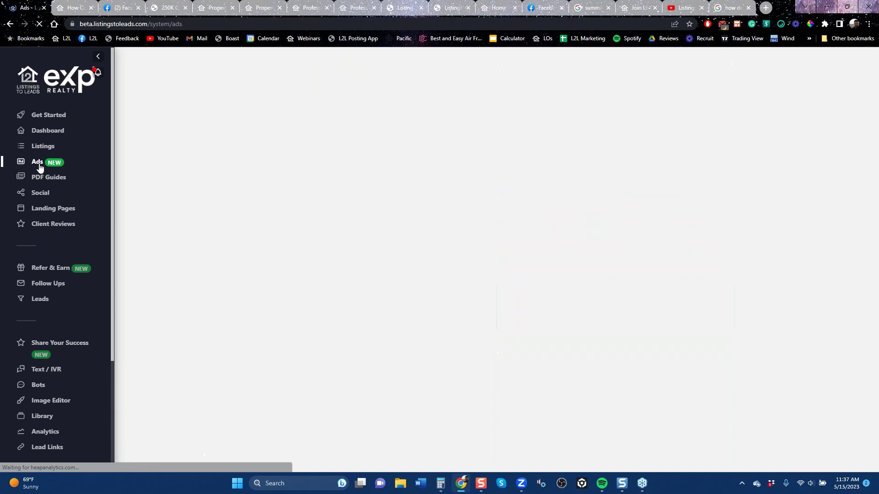
pyautogui.scroll(-5, 417, 210)
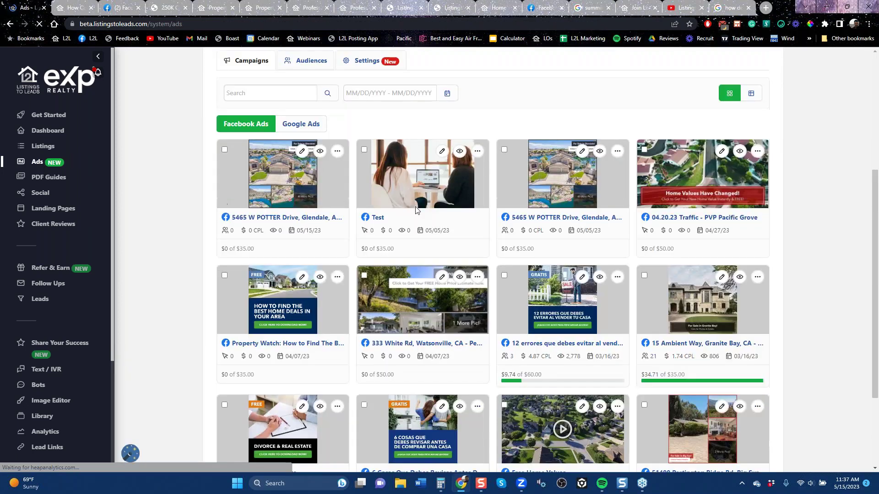
pyautogui.scroll(5, 416, 209)
# Reload Ads, review the Create Audience list format (.csv/.xlsx, 1000+ leads), close it, and list Facebook ad types.
pyautogui.click(420, 103)
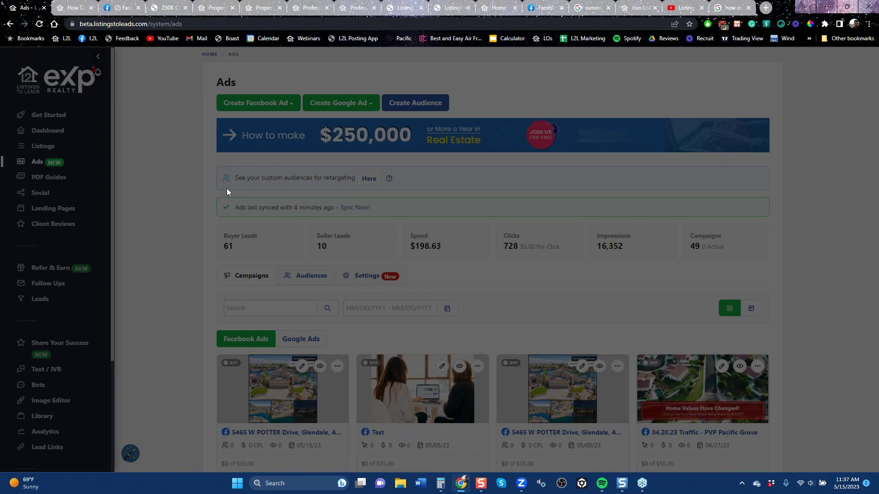
pyautogui.click(39, 24)
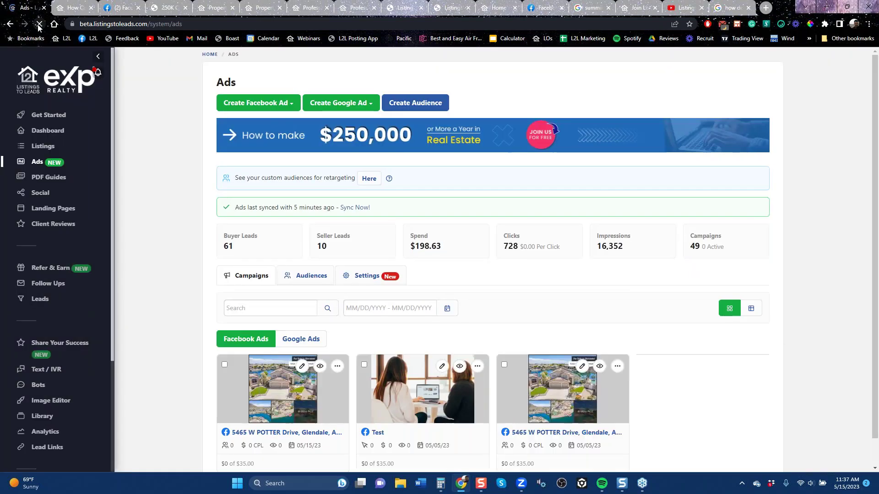
pyautogui.click(424, 107)
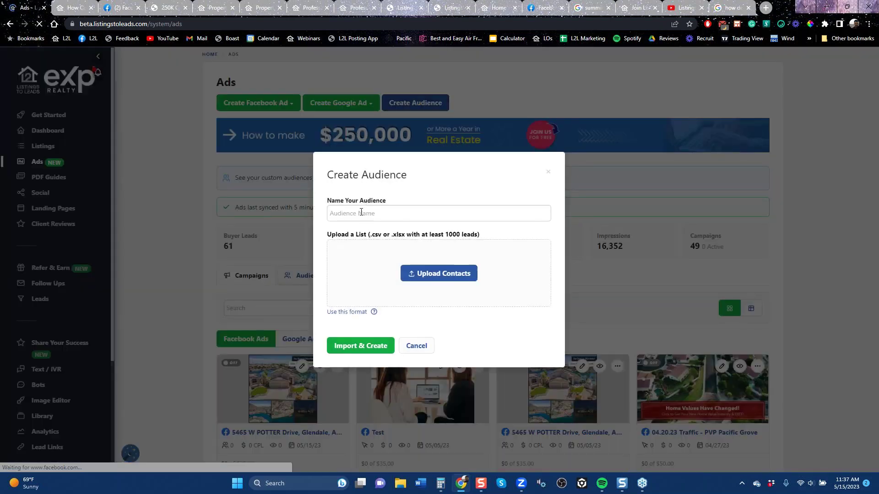
pyautogui.click(361, 213)
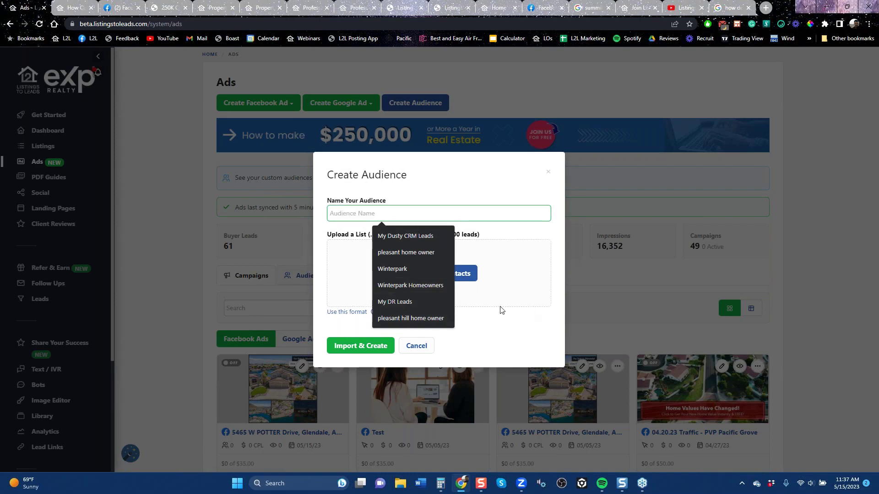
pyautogui.click(347, 312)
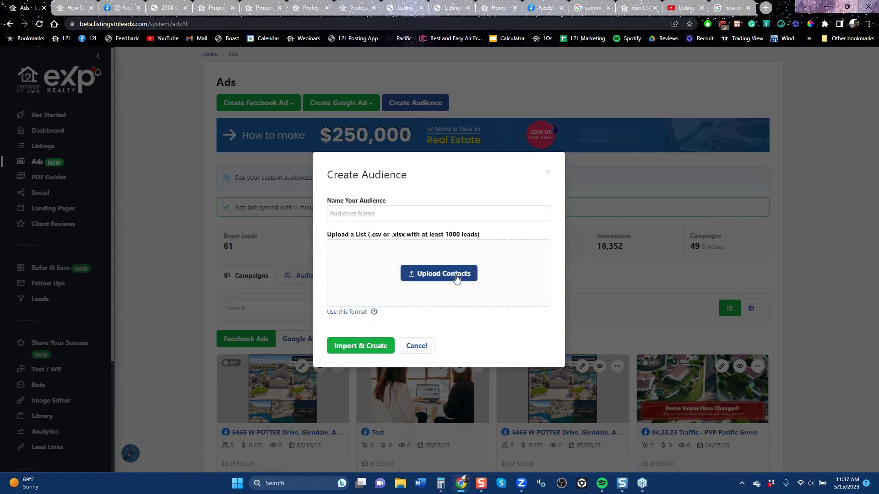
pyautogui.click(548, 175)
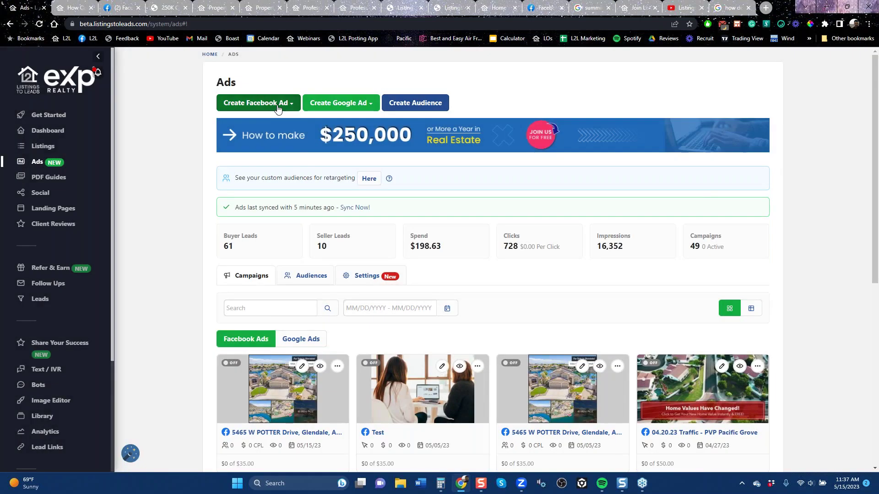
pyautogui.click(277, 106)
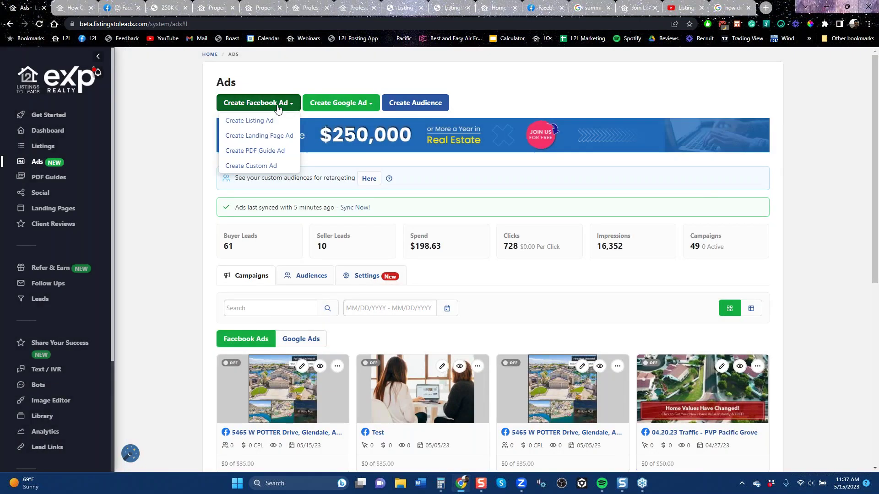
# Start a Facebook PDF-guide lead ad for the seller guide '12 Mistakes to Avoid When Selling Your Home'.
pyautogui.click(253, 150)
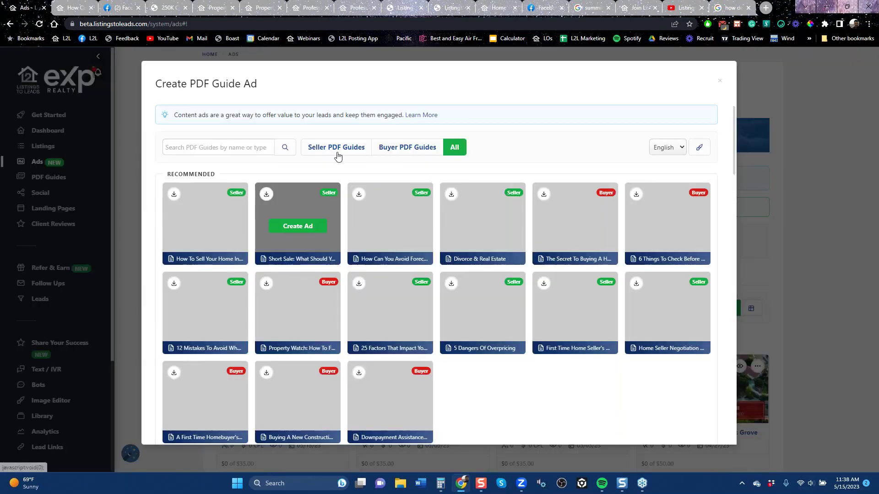
pyautogui.click(337, 149)
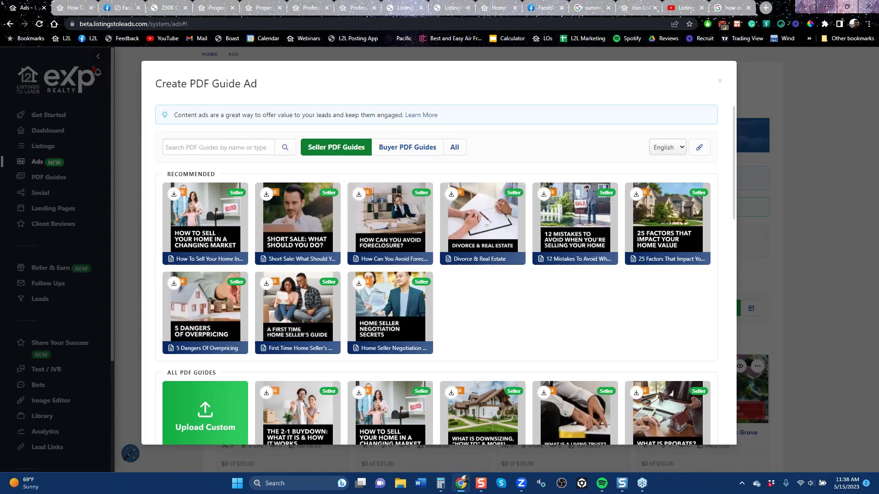
pyautogui.click(574, 226)
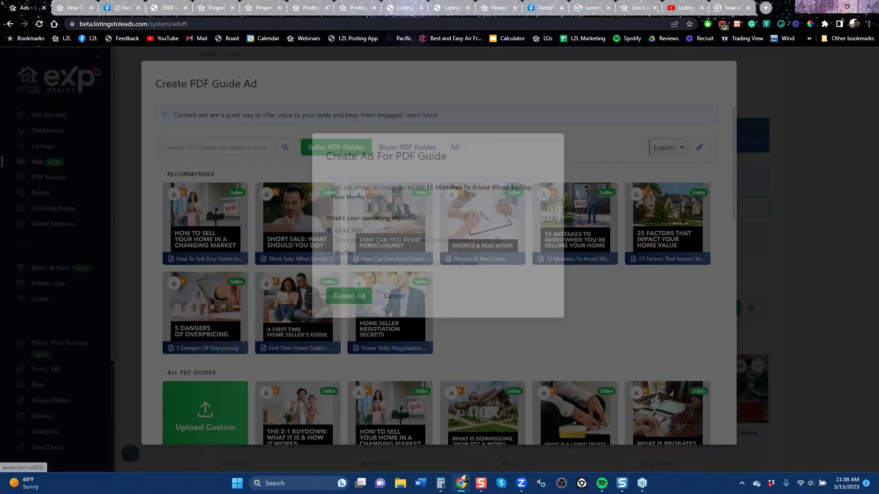
pyautogui.click(348, 331)
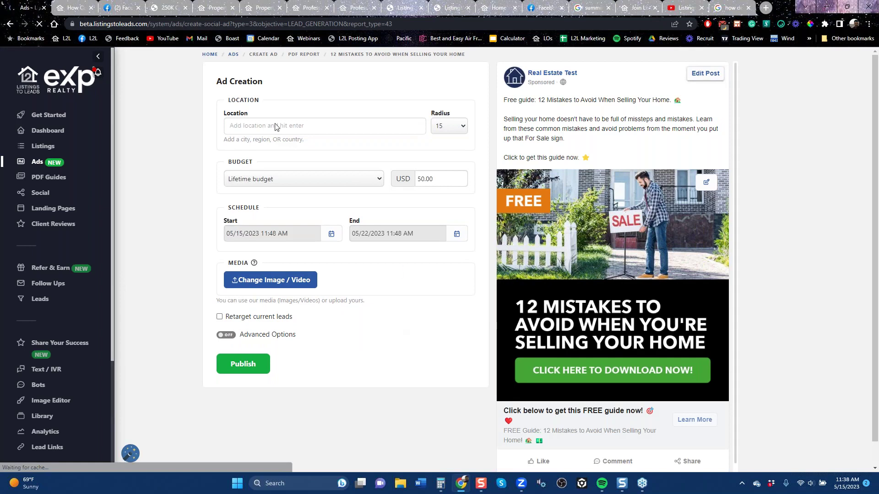
# Turn on retargeting of current leads, add the L2L custom audience, then view the ListingLetter PDF.
pyautogui.click(219, 317)
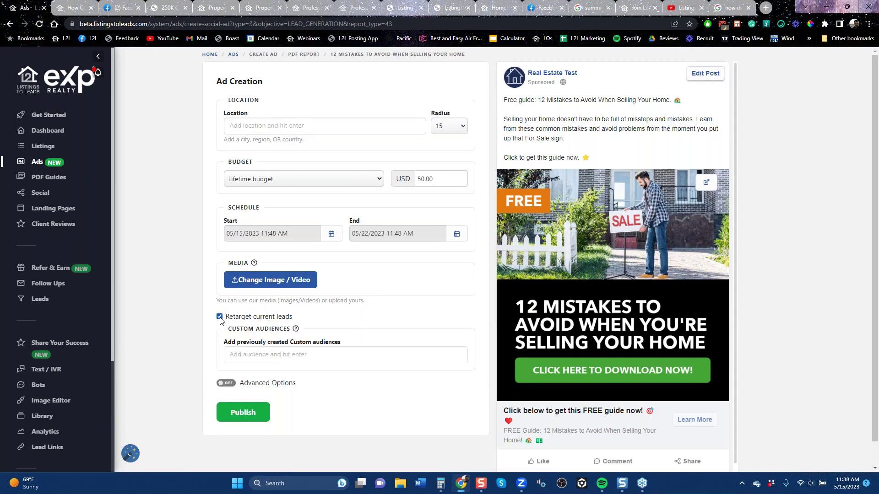
pyautogui.click(276, 358)
pyautogui.write('l2')
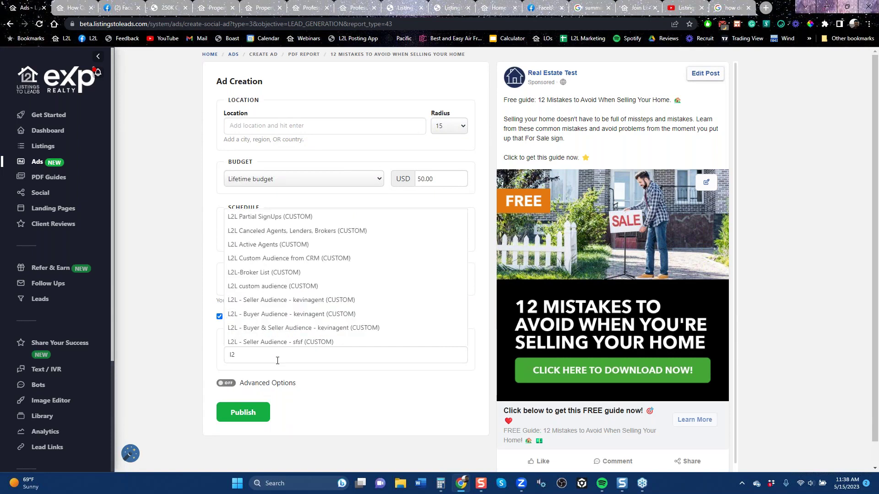
pyautogui.click(278, 287)
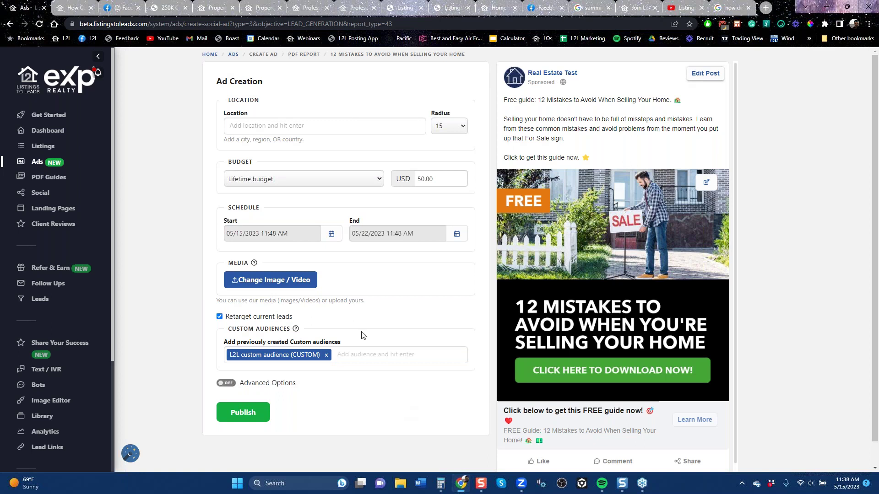
pyautogui.click(447, 10)
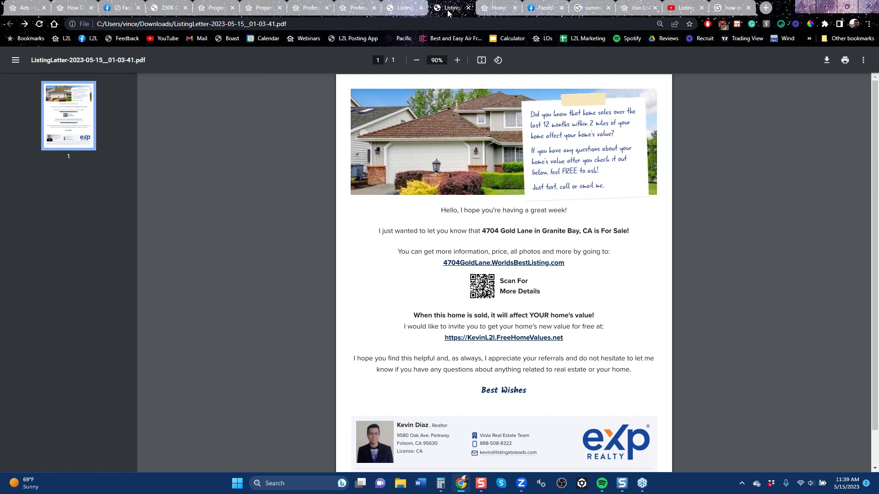
# Switch back to the Ads tab with the '12 Mistakes' guide ad draft.
pyautogui.click(31, 11)
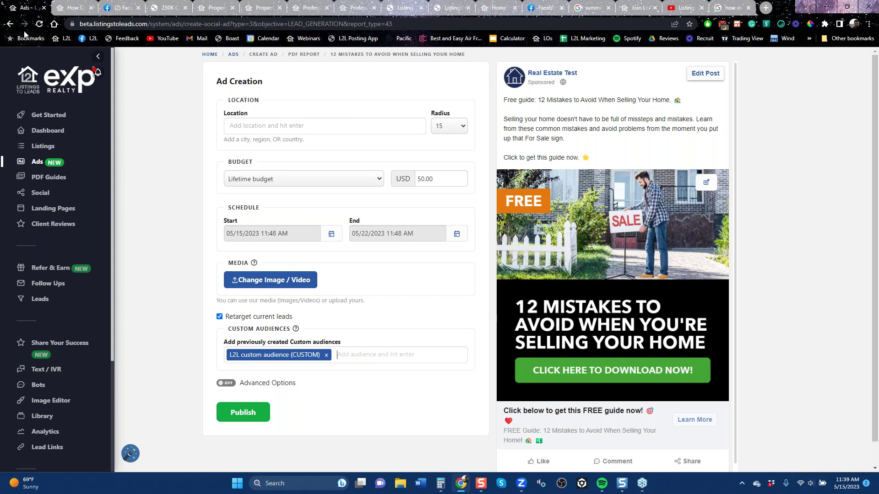
# Back on the Ads overview, skim the Facebook feed, then list Google ad types (IDX, Landing Page, PDF Guide, Custom).
pyautogui.click(7, 24)
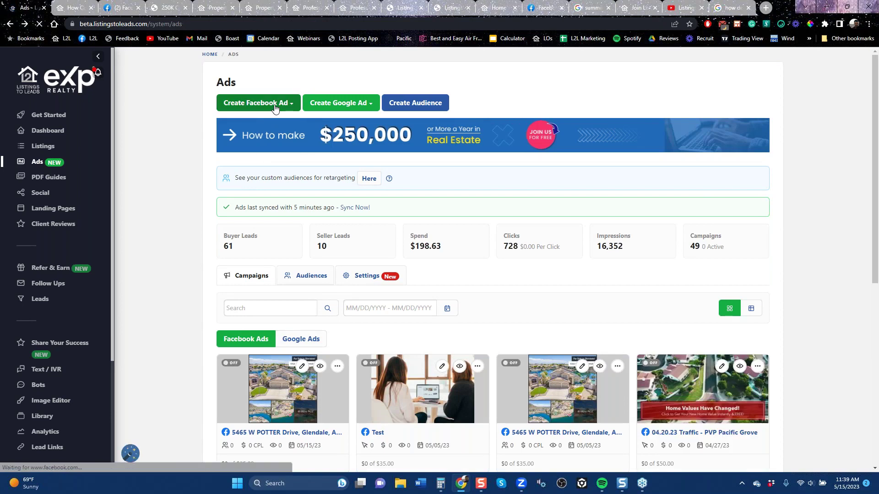
pyautogui.click(275, 108)
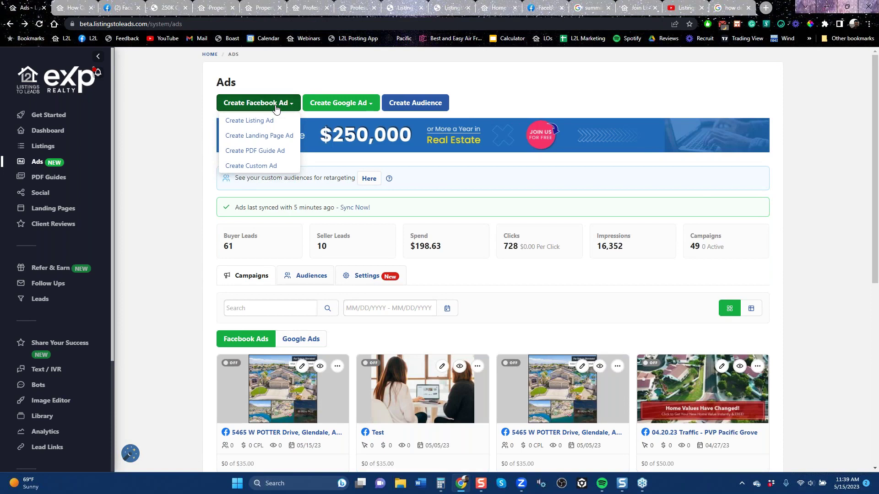
pyautogui.click(120, 9)
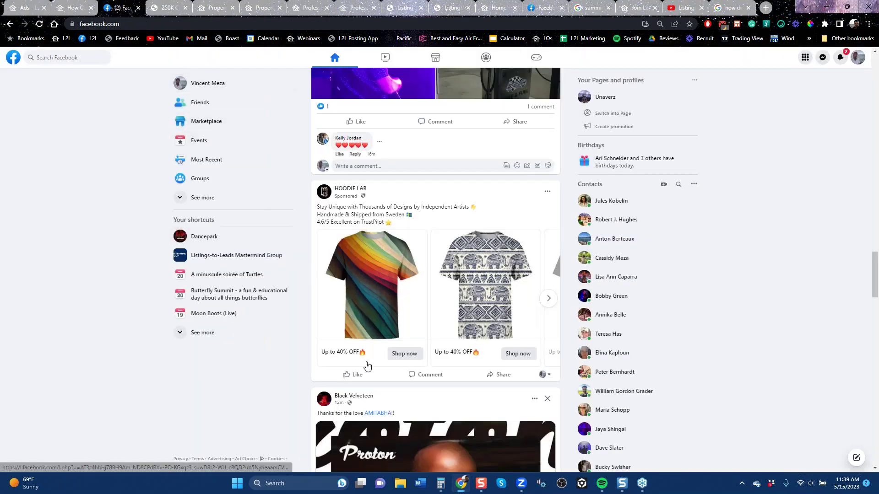
pyautogui.scroll(-6, 367, 362)
pyautogui.scroll(-10, 367, 361)
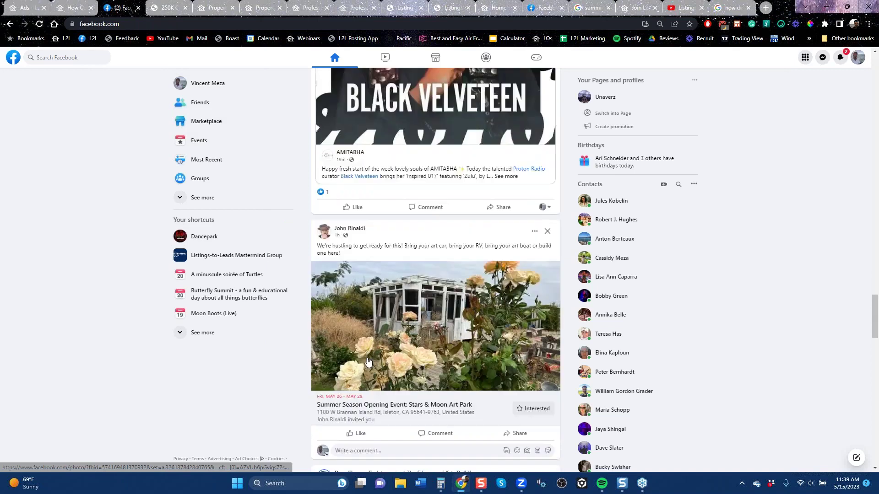
pyautogui.scroll(-1, 368, 361)
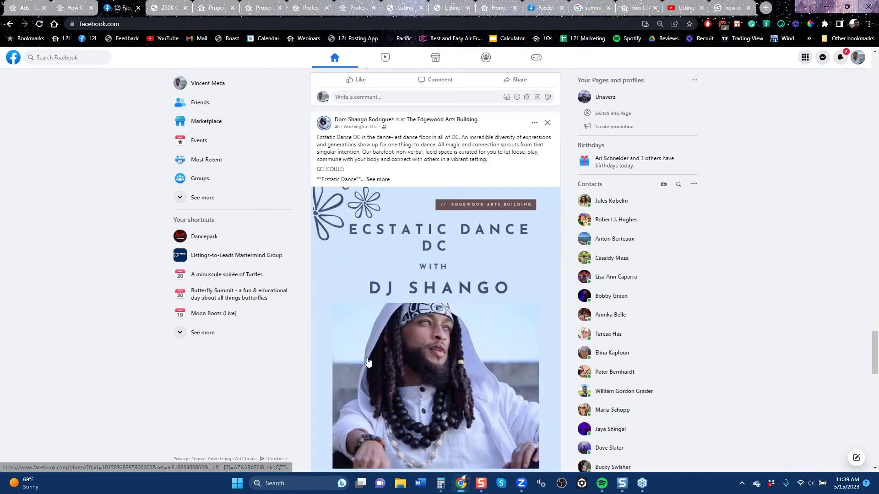
pyautogui.scroll(4, 367, 362)
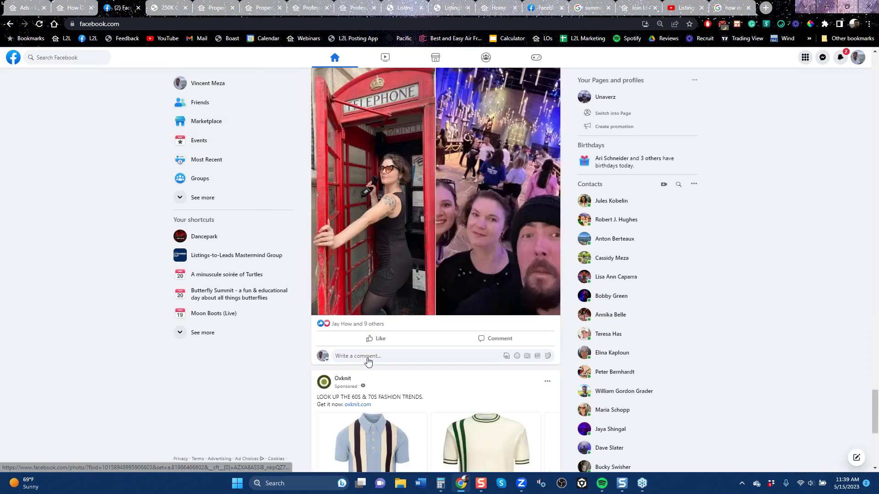
pyautogui.click(35, 9)
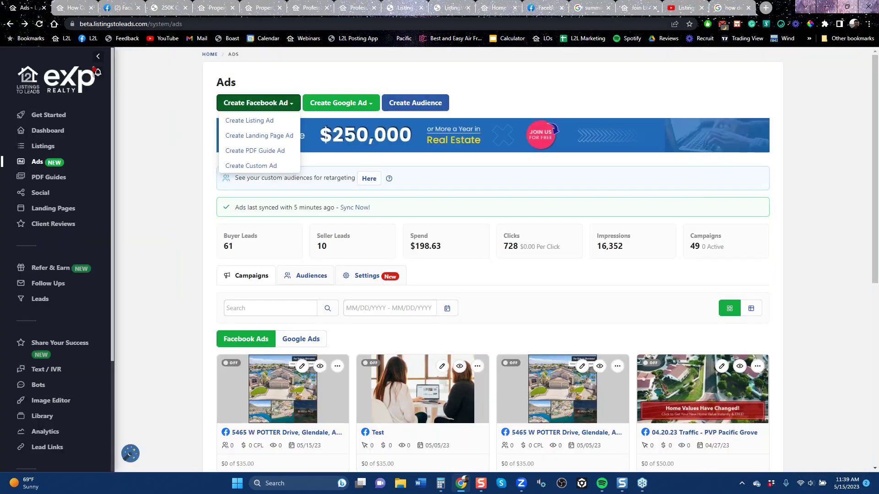
pyautogui.click(351, 105)
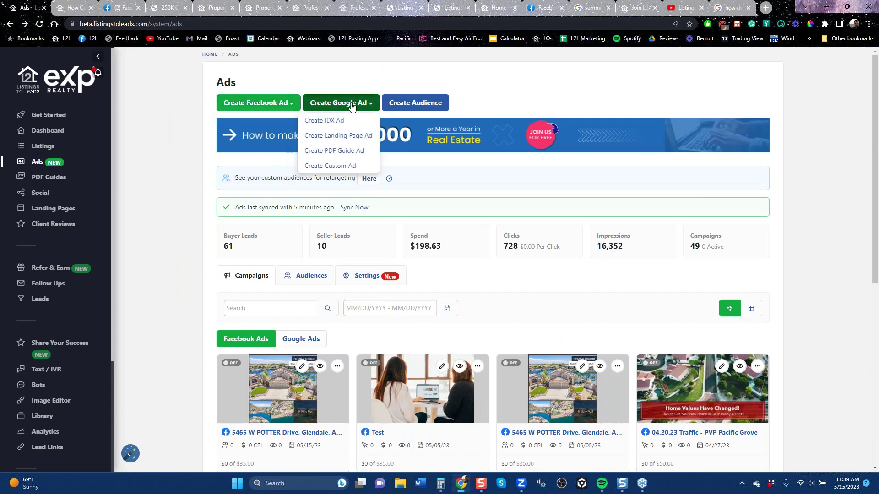
# Start a Google PDF-guide ad for the seller guide '5 Dangers Of Overpricing'.
pyautogui.click(350, 152)
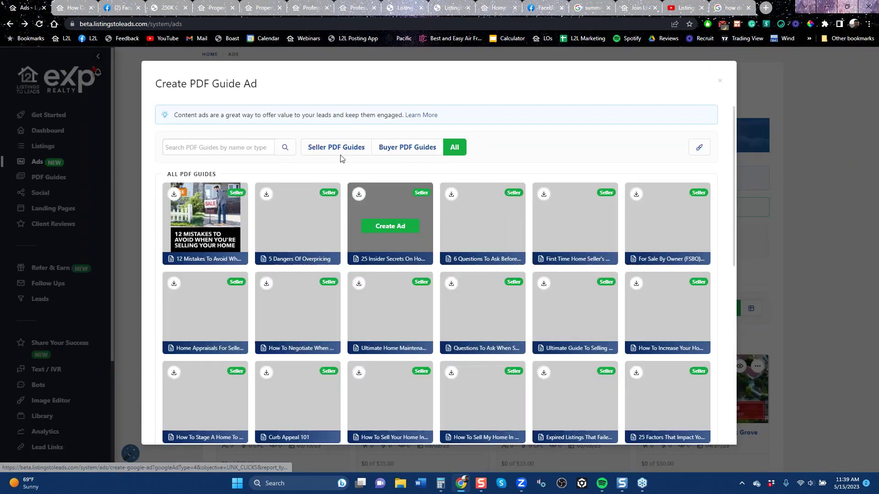
pyautogui.click(342, 155)
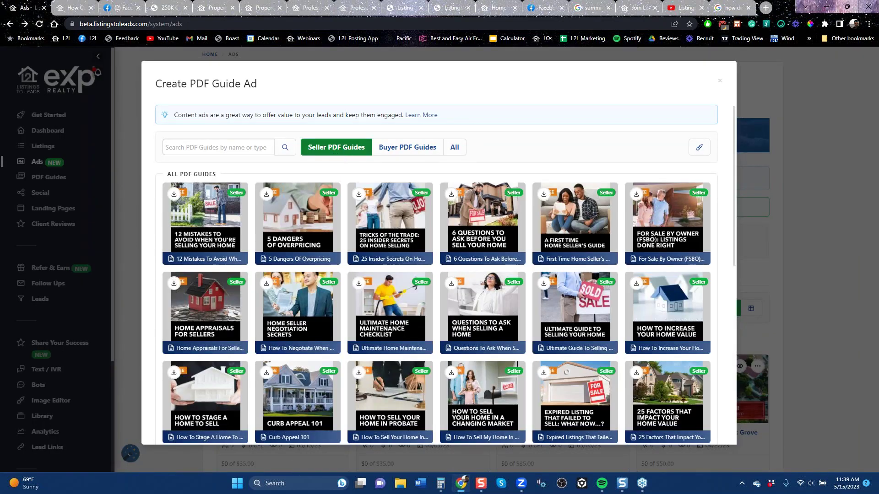
pyautogui.click(307, 226)
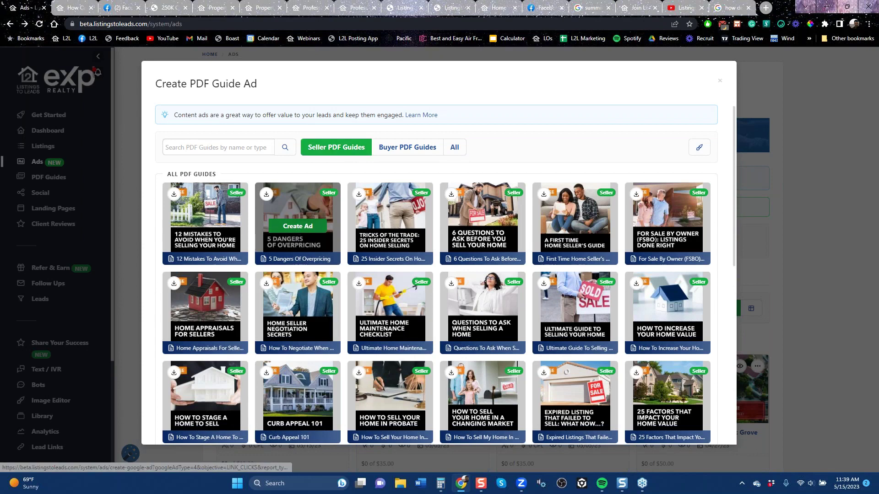
pyautogui.click(300, 228)
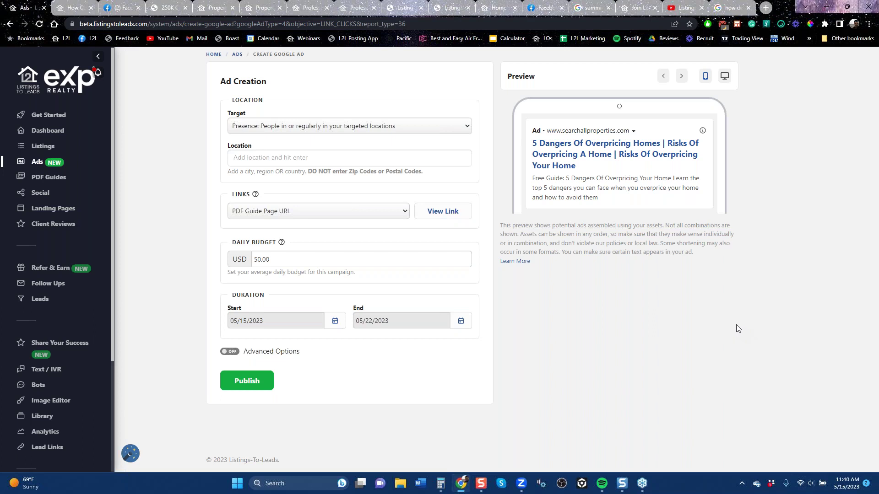
# Target Lafayette, California, and preview the guide's landing page before returning to the ad.
pyautogui.click(337, 164)
pyautogui.write('lafayette')
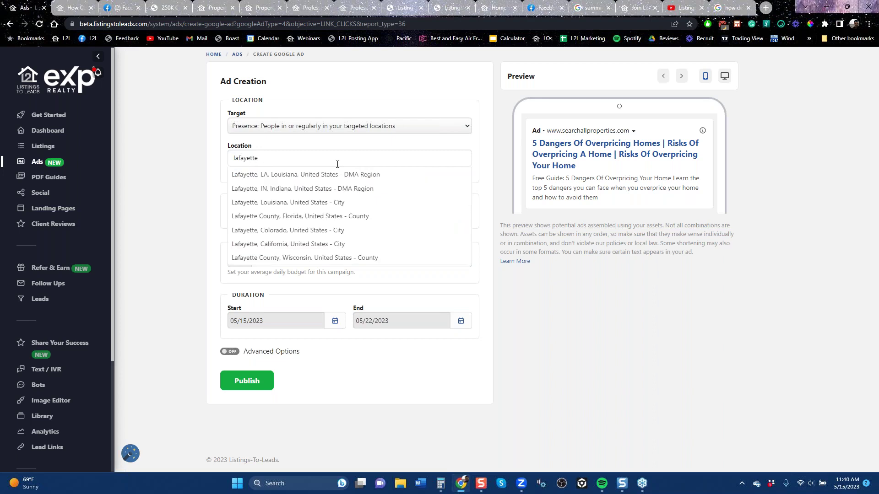
pyautogui.write(', c')
pyautogui.write('a')
pyautogui.press('Down')
pyautogui.press('Return')
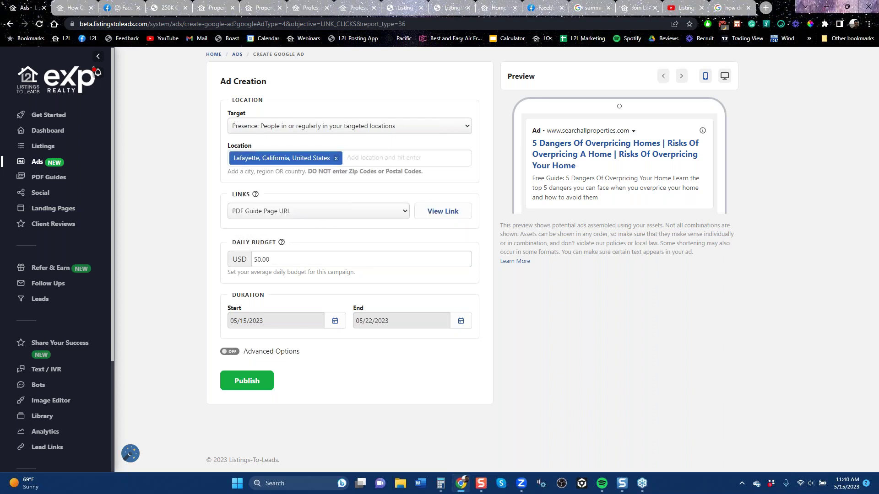
pyautogui.click(453, 211)
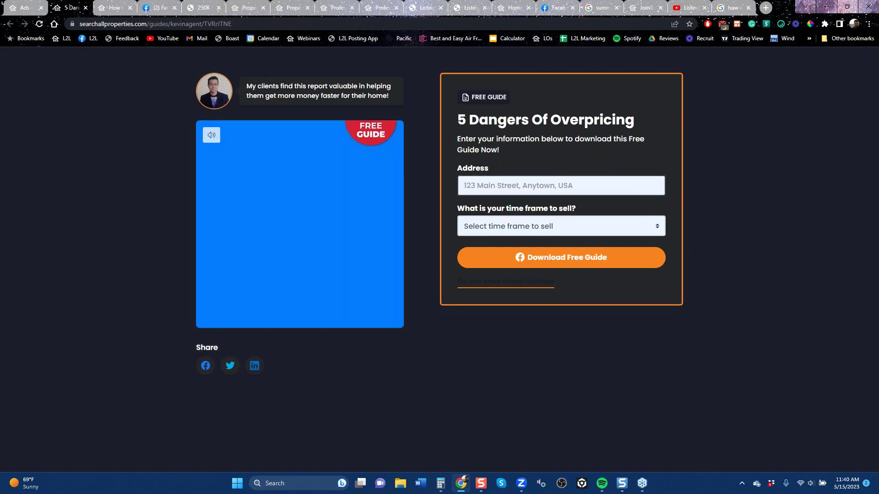
pyautogui.click(86, 8)
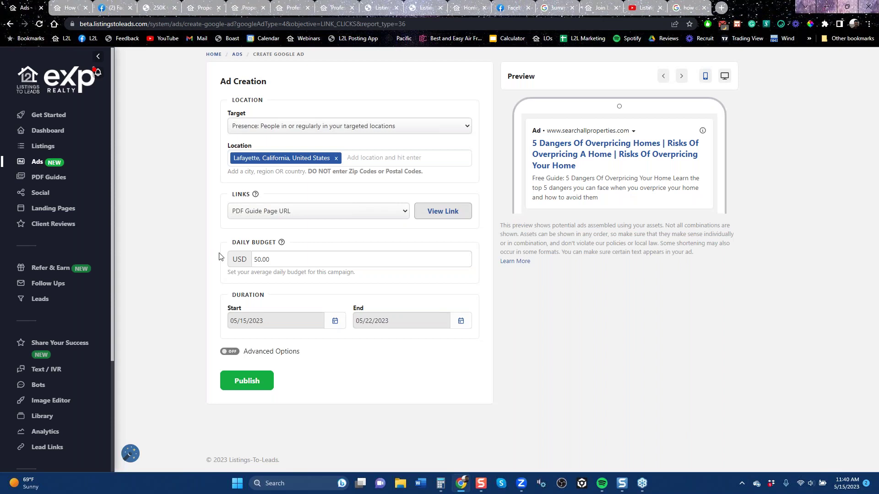
# Turn on Advanced Options and scroll through the seller keywords like 'how to sell my home'.
pyautogui.click(231, 352)
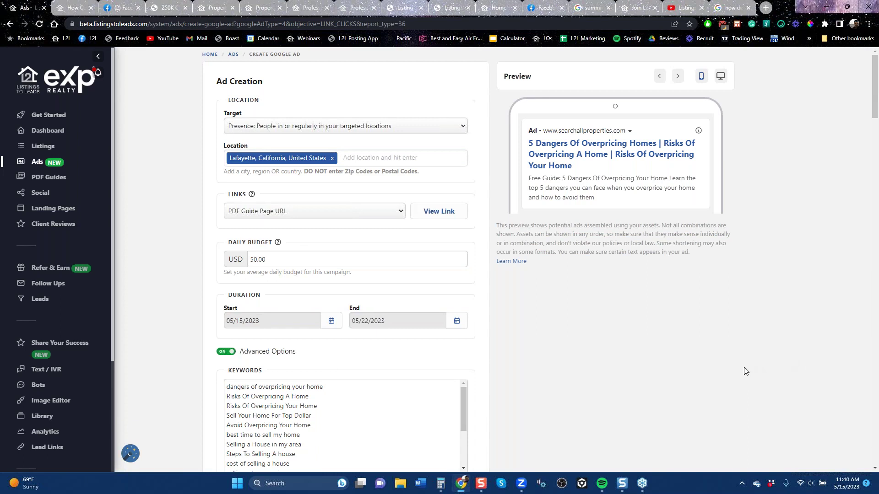
pyautogui.scroll(-6, 743, 368)
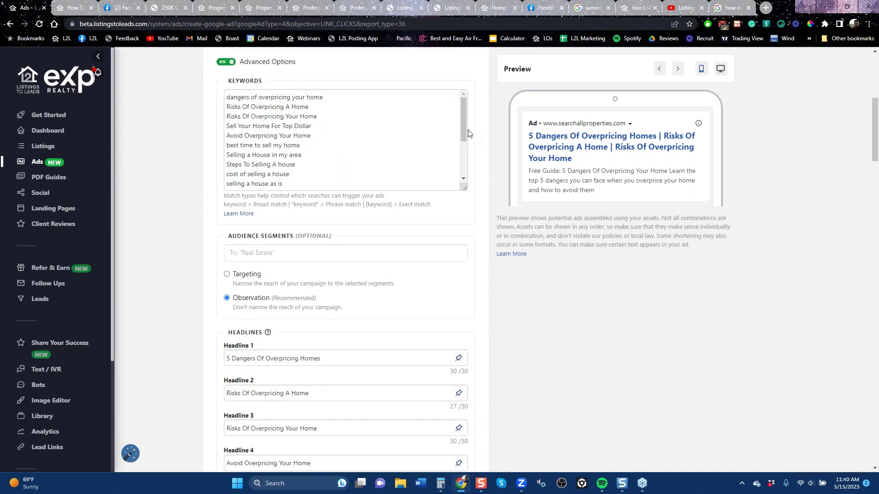
pyautogui.moveTo(465, 140); pyautogui.dragTo(465, 172)
pyautogui.scroll(2, 331, 162)
pyautogui.moveTo(290, 165)
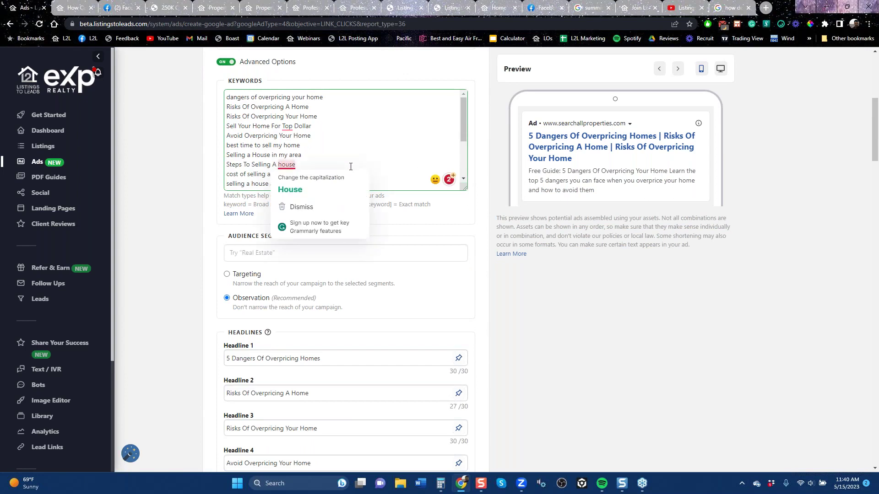
pyautogui.scroll(-2, 295, 154)
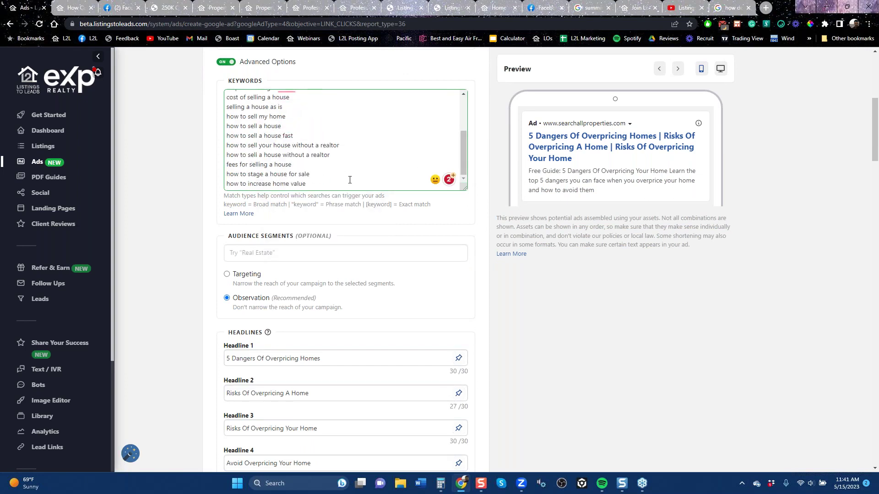
pyautogui.scroll(2, 350, 174)
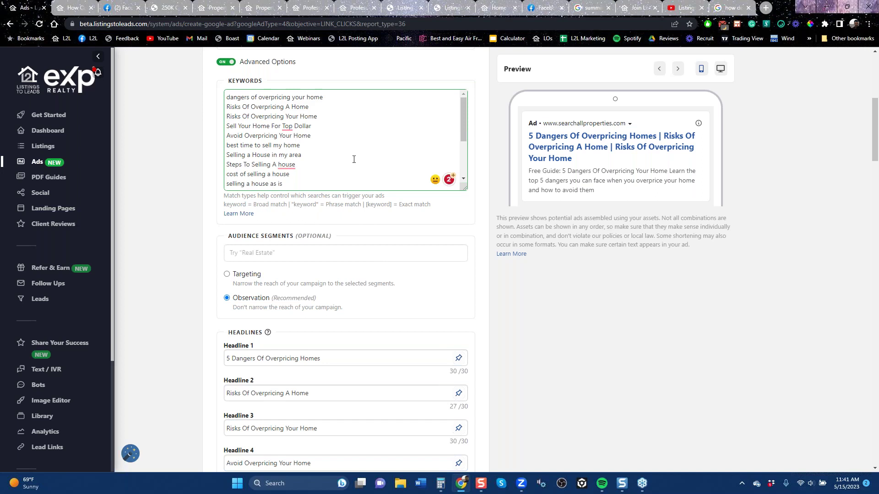
# Compare with Google search results for selling a home, then recheck the keyword list.
pyautogui.click(742, 7)
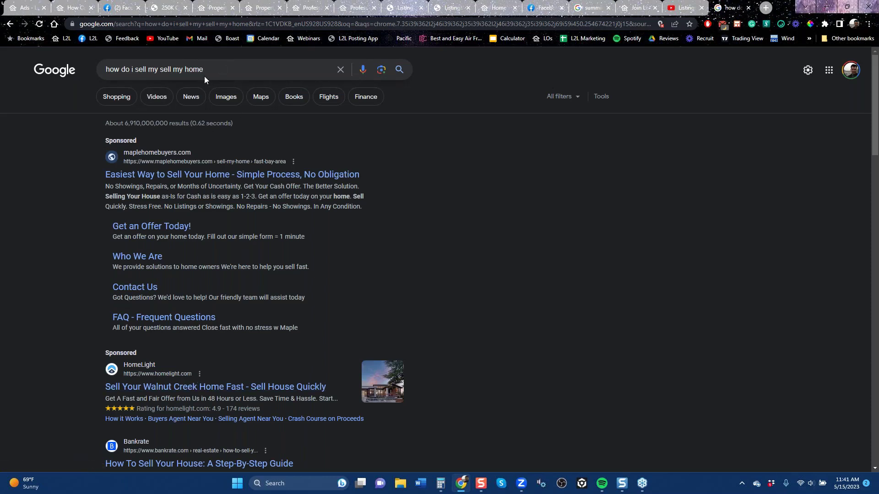
pyautogui.click(27, 7)
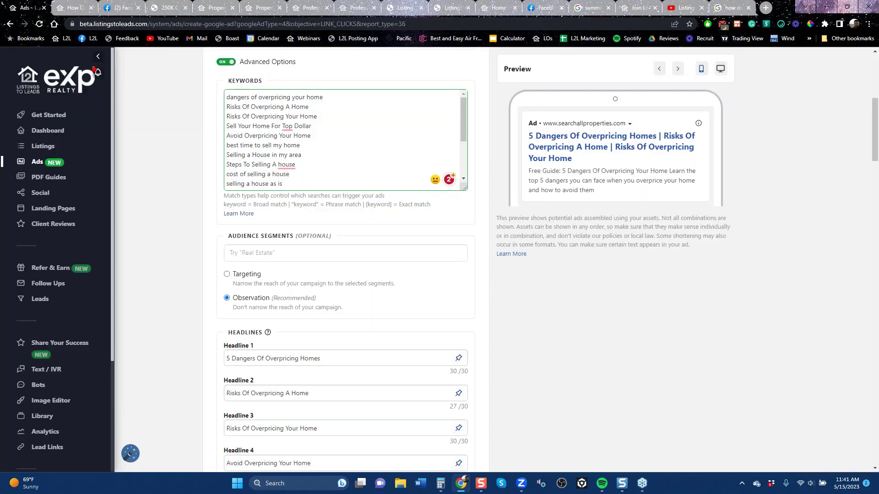
pyautogui.moveTo(465, 121); pyautogui.dragTo(464, 157)
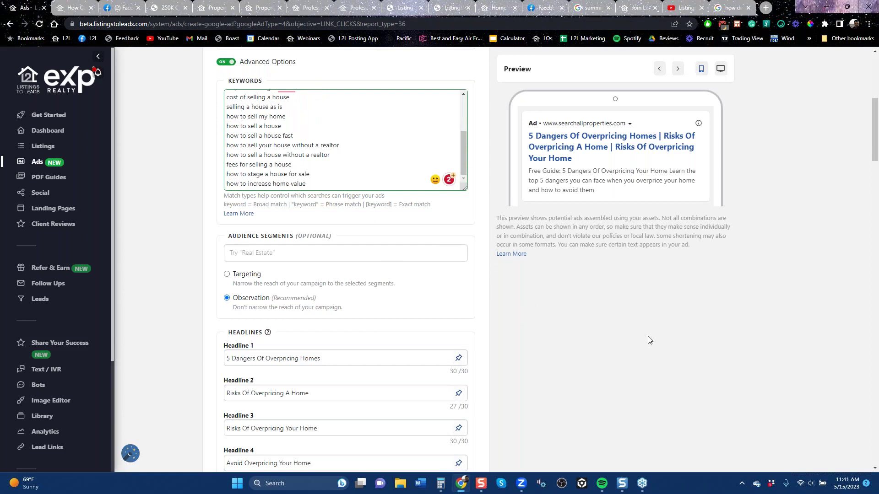
pyautogui.scroll(6, 675, 344)
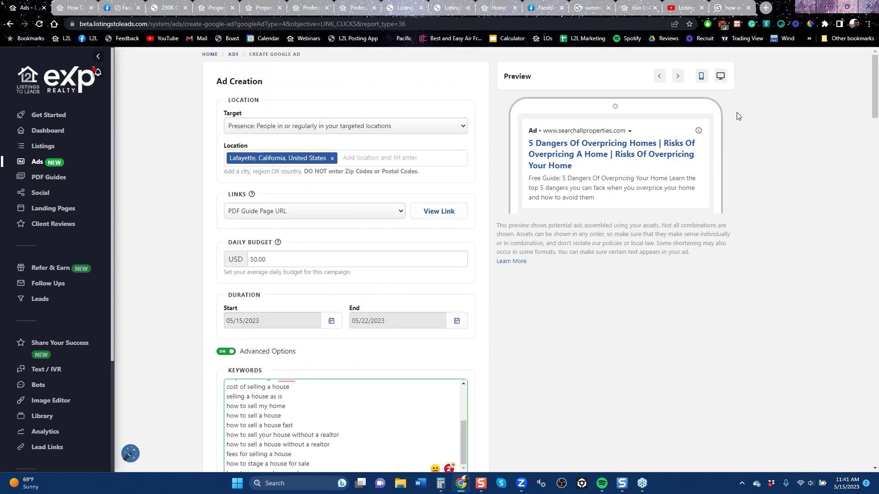
pyautogui.click(721, 77)
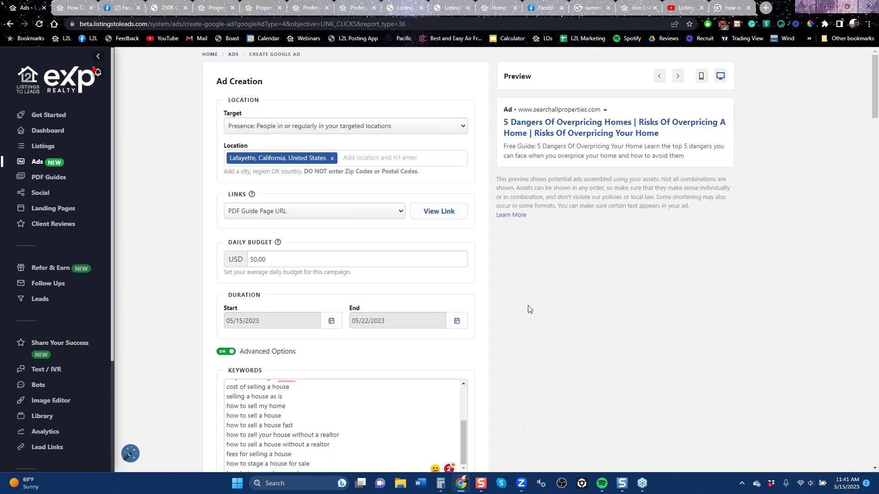
pyautogui.scroll(-3, 519, 309)
pyautogui.scroll(-3, 508, 311)
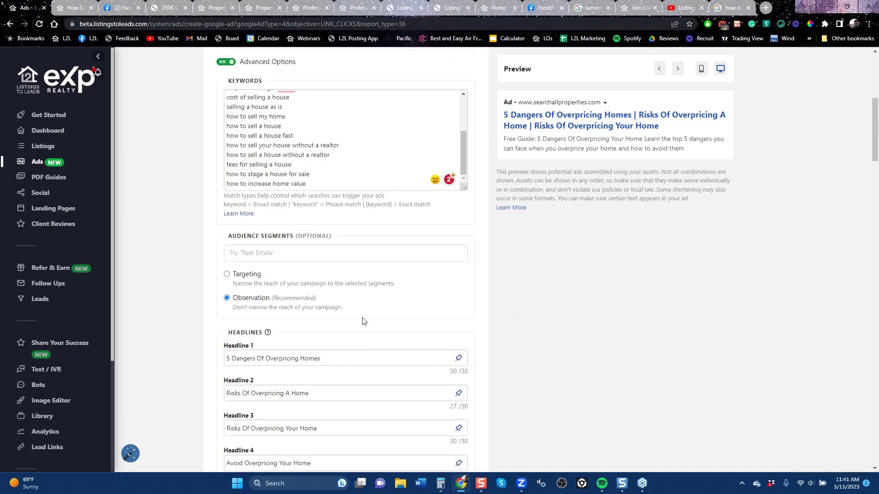
pyautogui.scroll(-6, 342, 314)
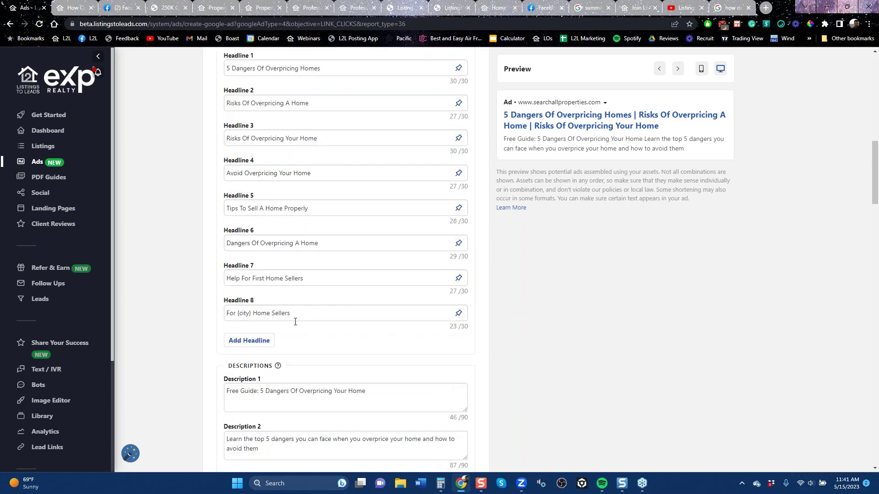
pyautogui.scroll(-6, 294, 329)
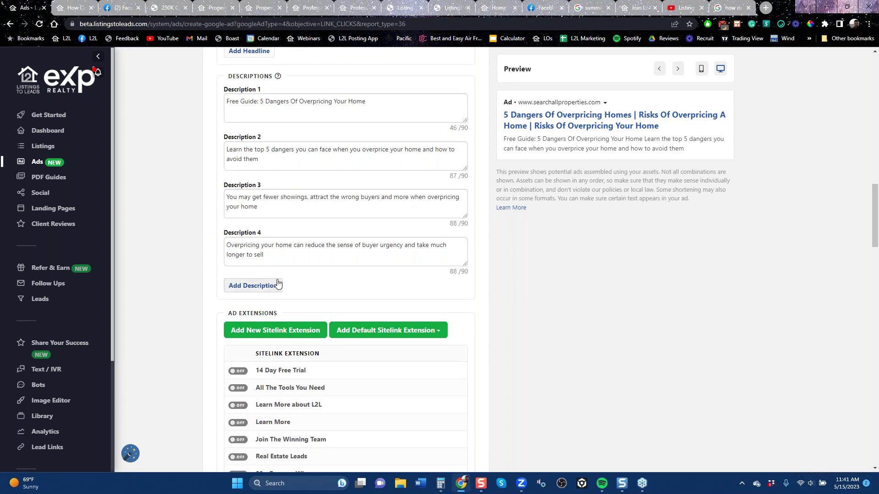
pyautogui.scroll(6, 307, 298)
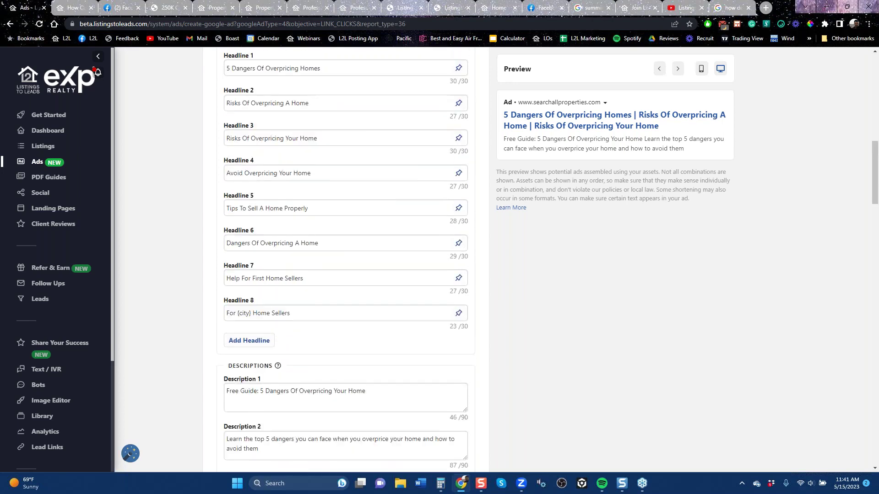
pyautogui.scroll(10, 404, 353)
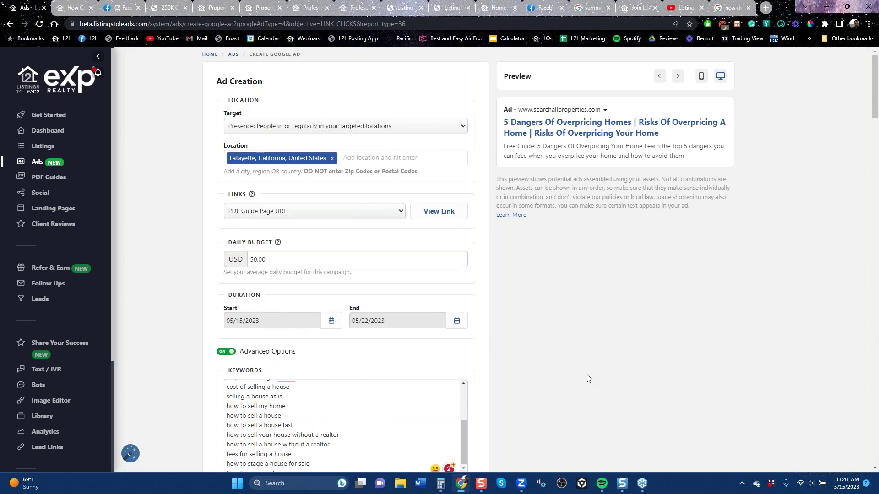
pyautogui.scroll(-6, 585, 382)
pyautogui.scroll(-7, 480, 398)
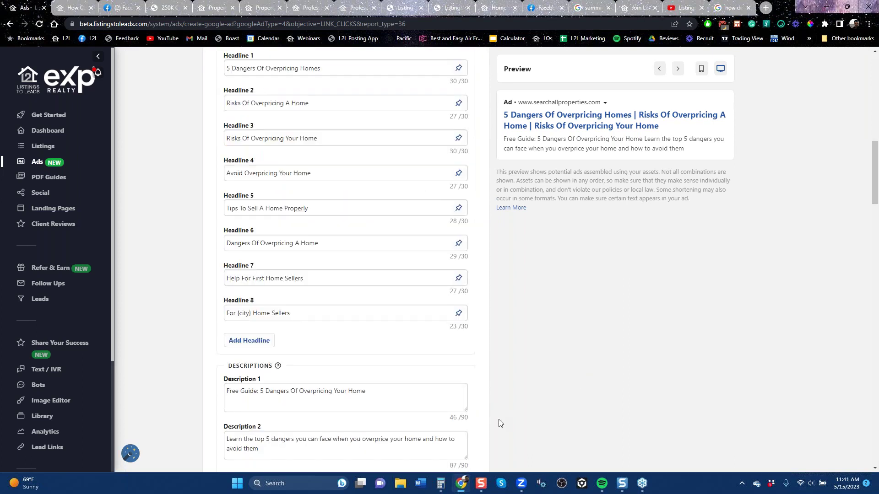
pyautogui.scroll(12, 508, 425)
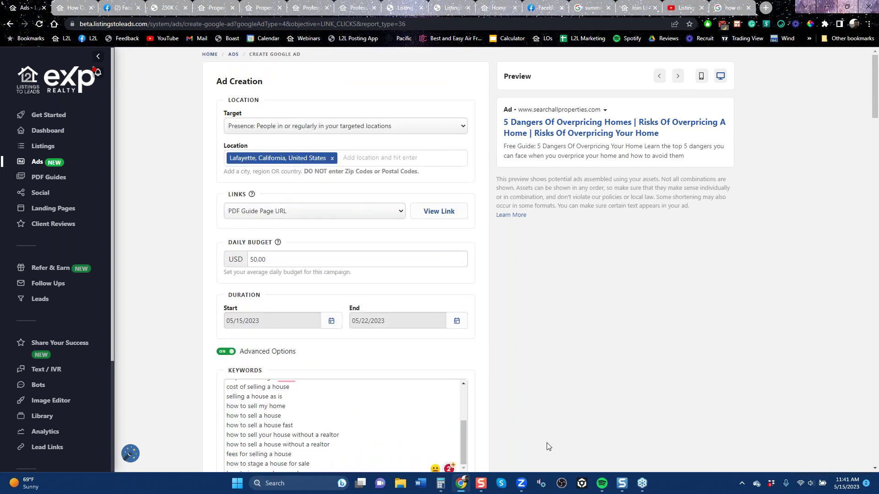
# Switch Advanced Options off, collapsing Keywords and revealing the Publish button.
pyautogui.click(219, 352)
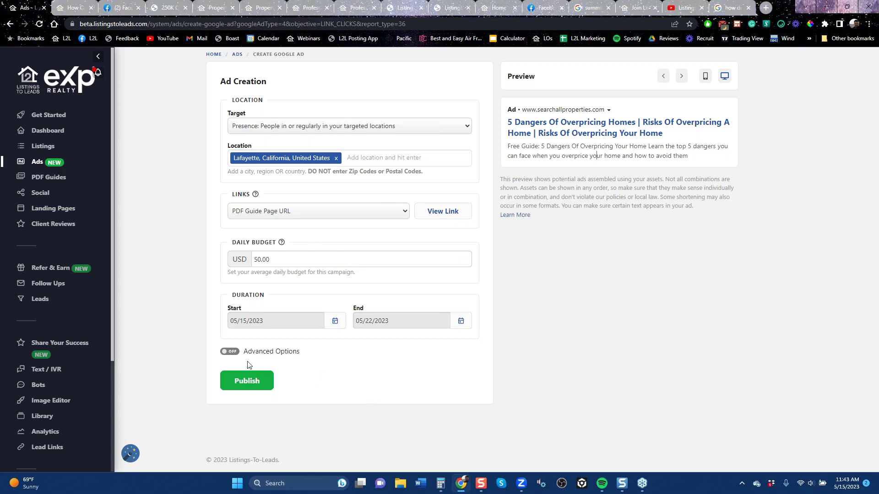
# Re-enable Advanced Options and scroll through the Keywords box once more.
pyautogui.click(227, 351)
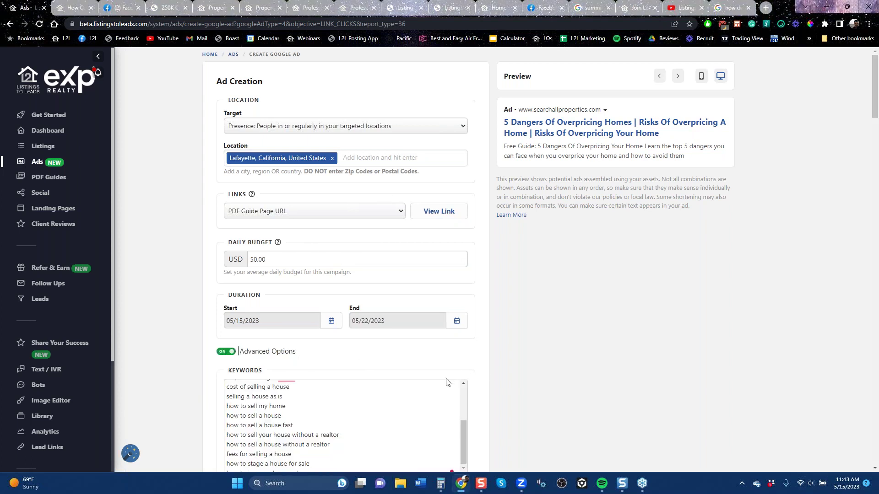
pyautogui.scroll(-6, 238, 61)
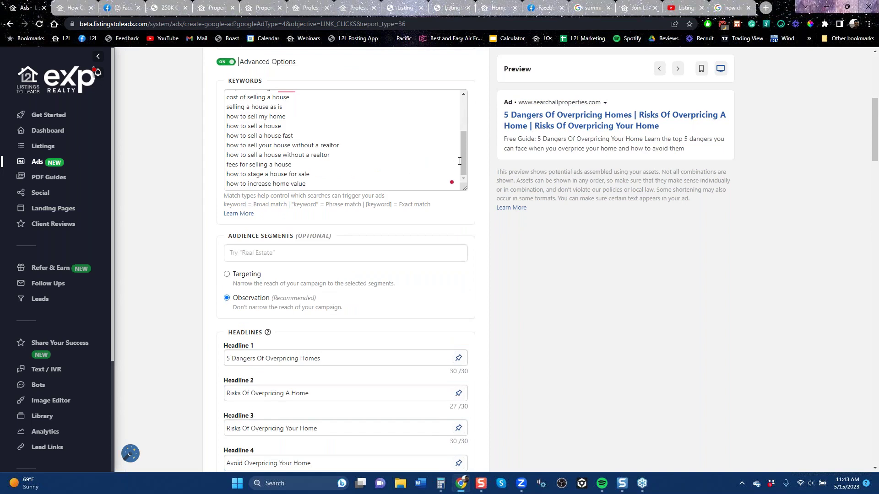
pyautogui.moveTo(459, 161); pyautogui.dragTo(452, 121)
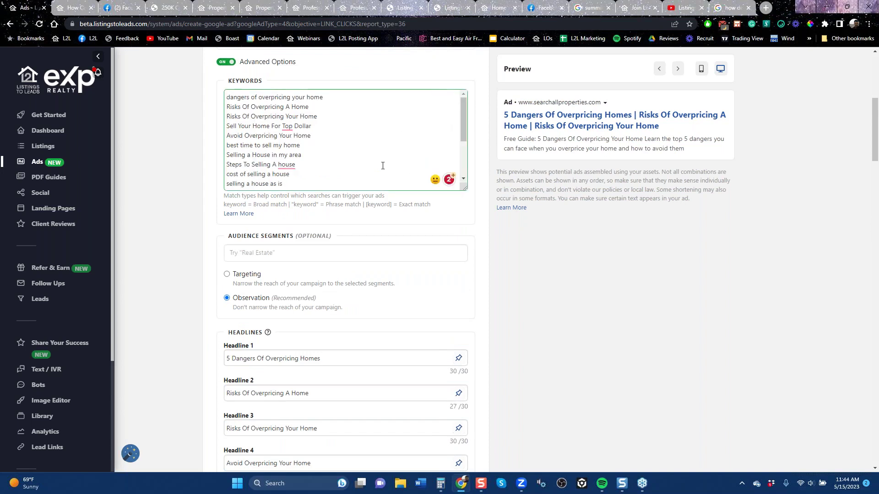
pyautogui.scroll(6, 554, 307)
# Turn Advanced Options off and go to the Listings page with 159 new listings to import.
pyautogui.click(226, 354)
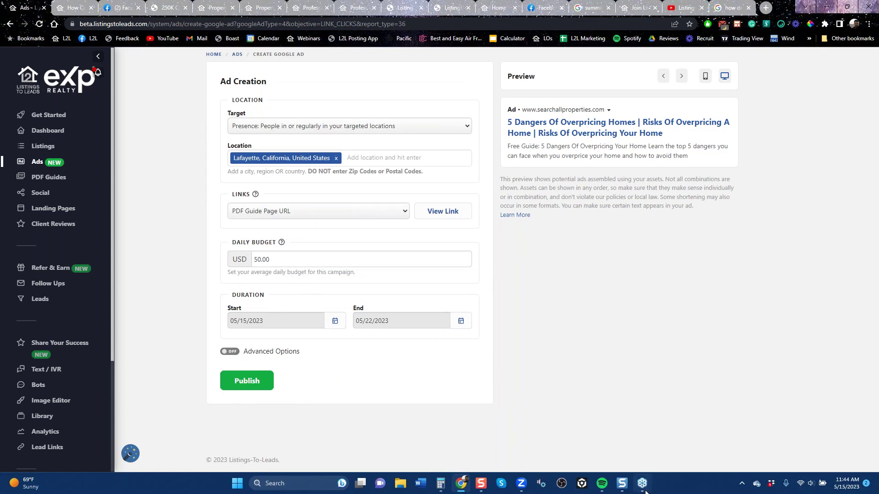
pyautogui.moveTo(642, 483)
pyautogui.click(50, 148)
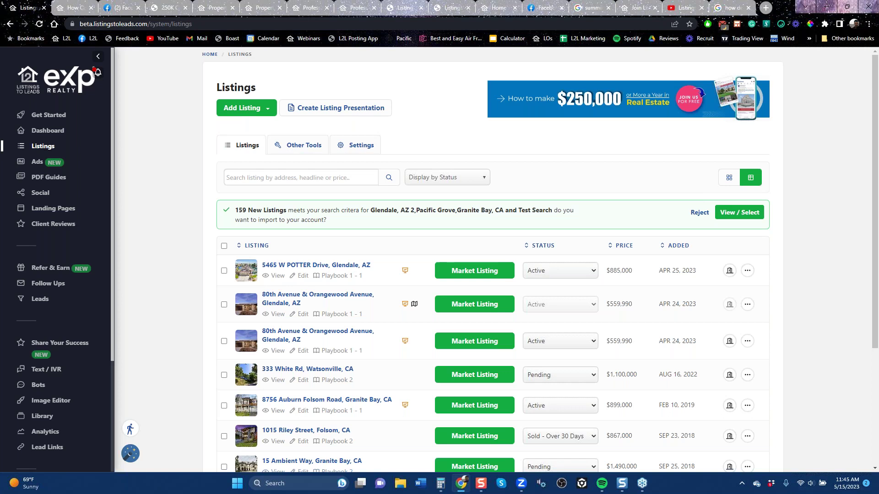
# Scroll through the Facebook feed, close the 250K tab, and show the 'How Can You Avoid Foreclosure?' guide.
pyautogui.scroll(-5, 51, 152)
pyautogui.click(120, 8)
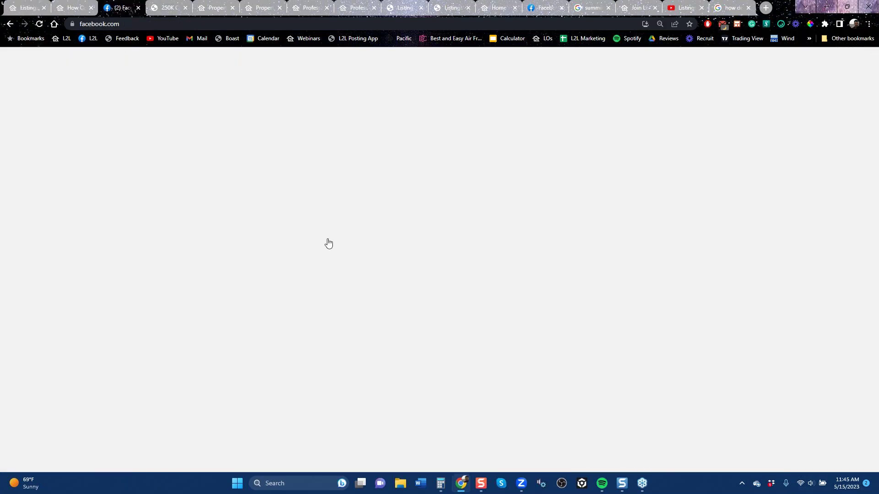
pyautogui.scroll(-1, 418, 293)
pyautogui.scroll(-5, 418, 292)
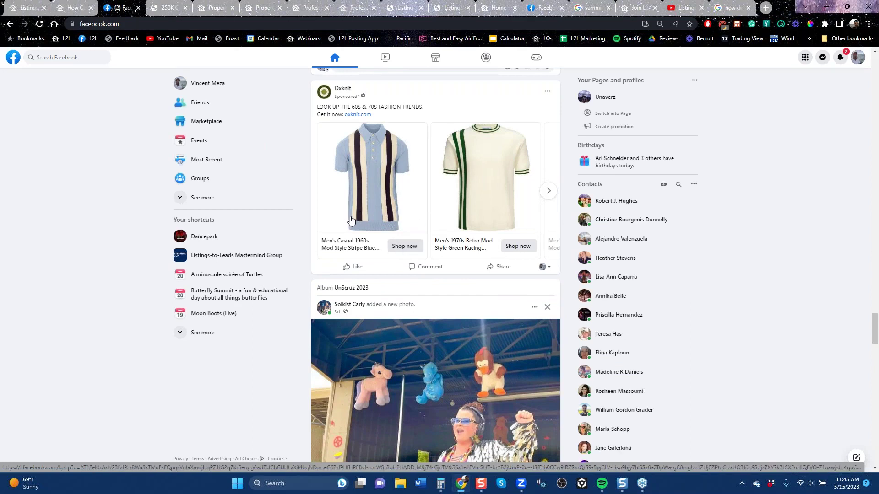
pyautogui.scroll(3, 874, 321)
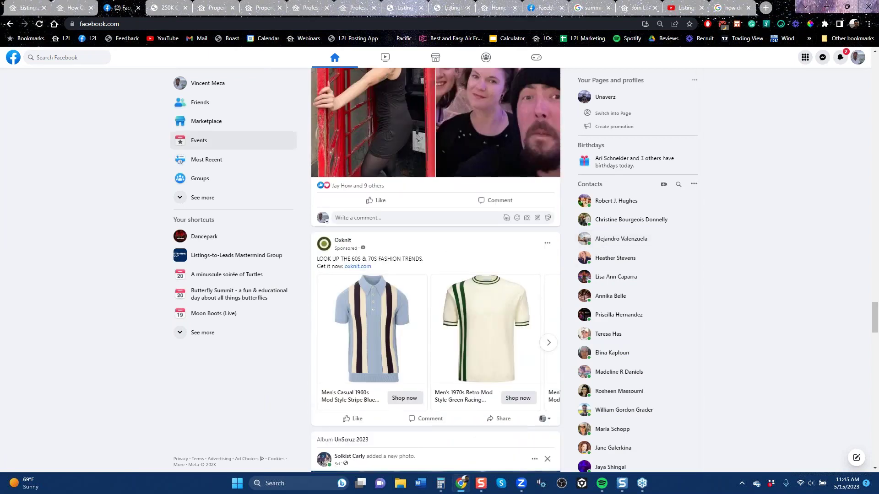
pyautogui.click(185, 8)
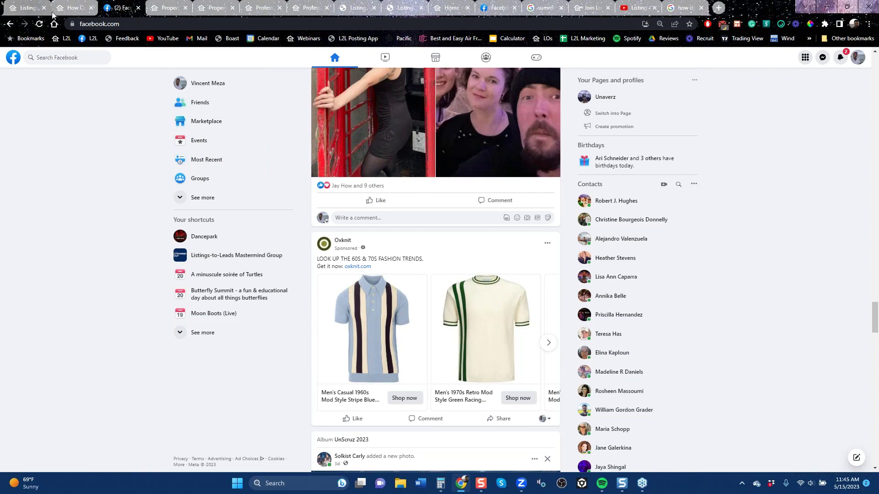
pyautogui.click(69, 9)
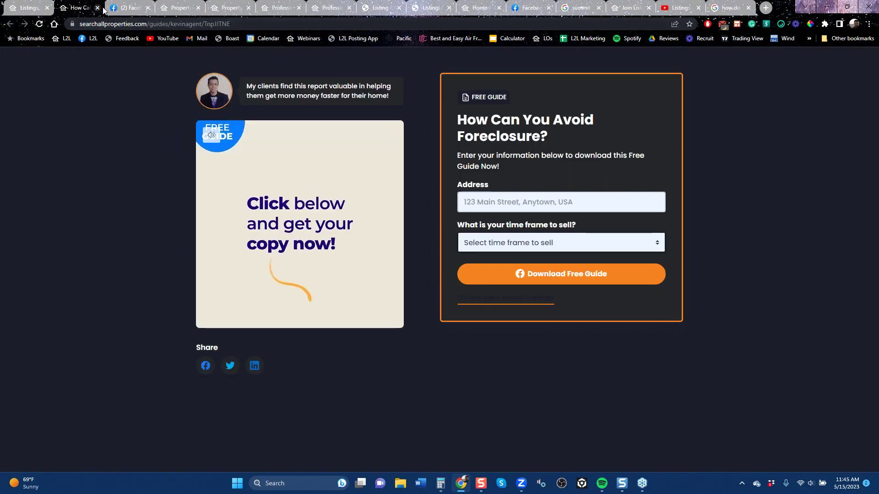
# Scroll the Listing Presentation PDF from page 17 back to its cover, then return to Facebook.
pyautogui.click(63, 48)
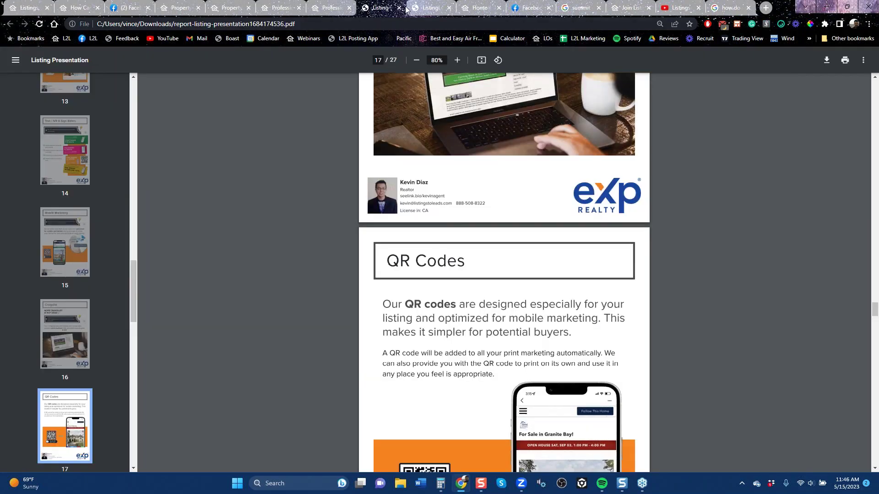
pyautogui.scroll(20, 378, 168)
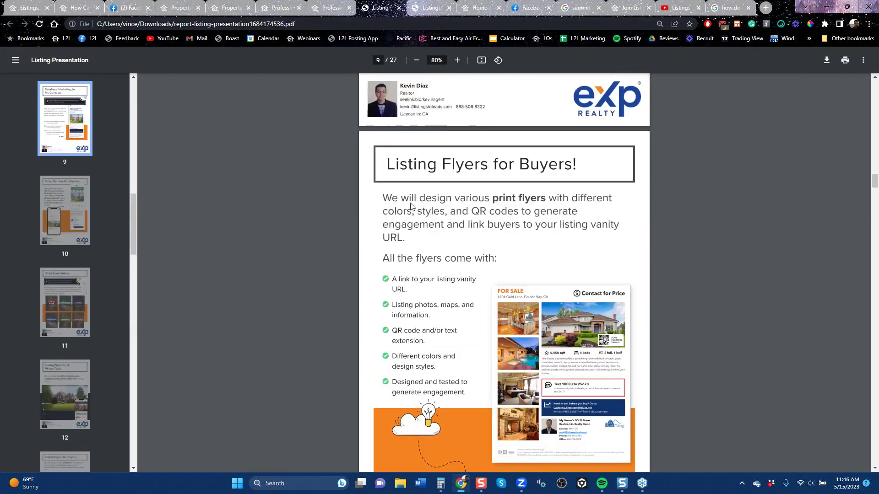
pyautogui.scroll(20, 411, 206)
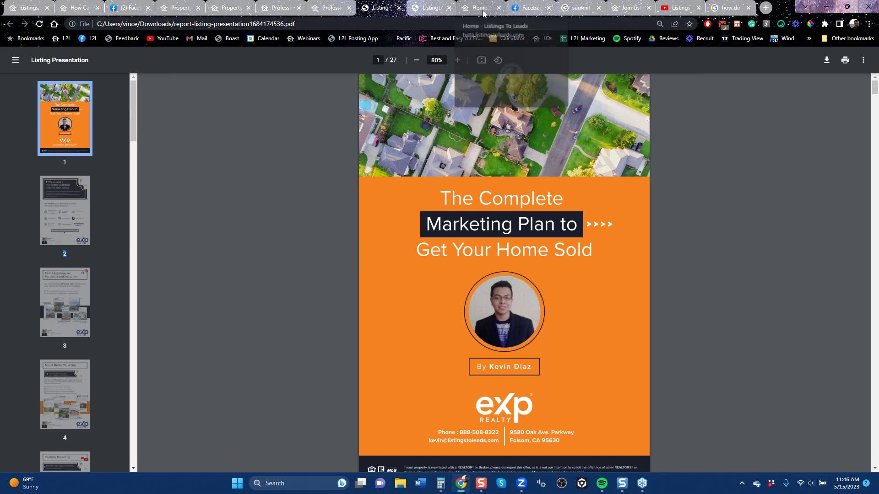
pyautogui.click(529, 8)
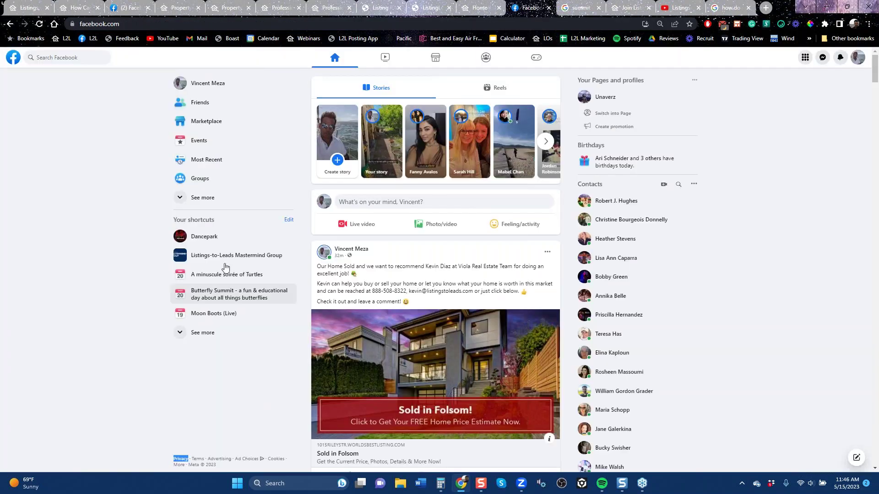
# Scroll through the Listings-to-Leads Mastermind Group posts, then switch to the Get Started and summit diner tabs.
pyautogui.click(225, 263)
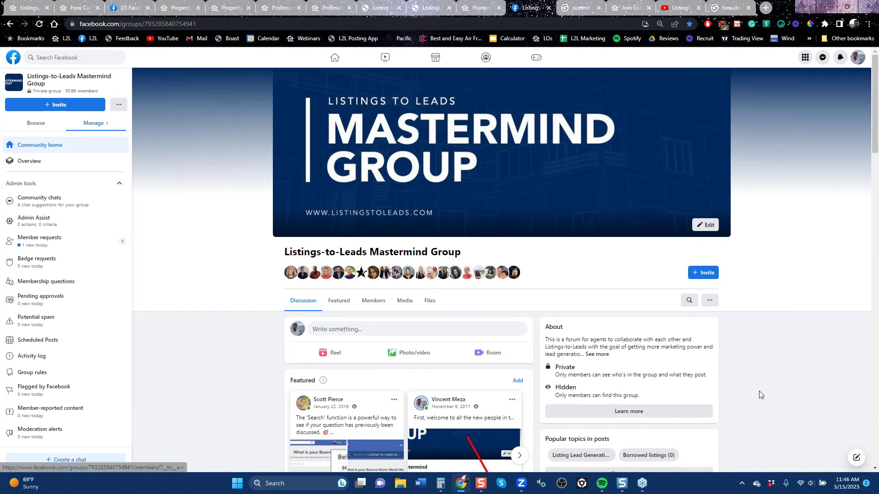
pyautogui.scroll(-6, 758, 391)
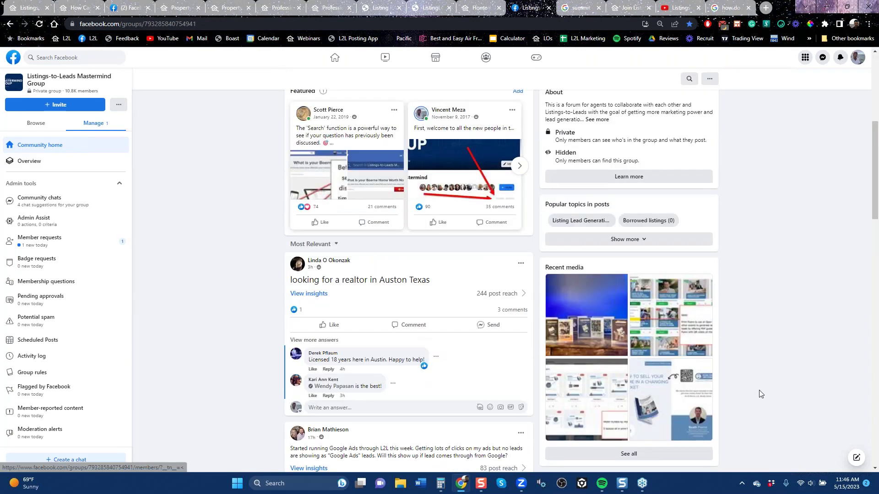
pyautogui.scroll(-6, 759, 390)
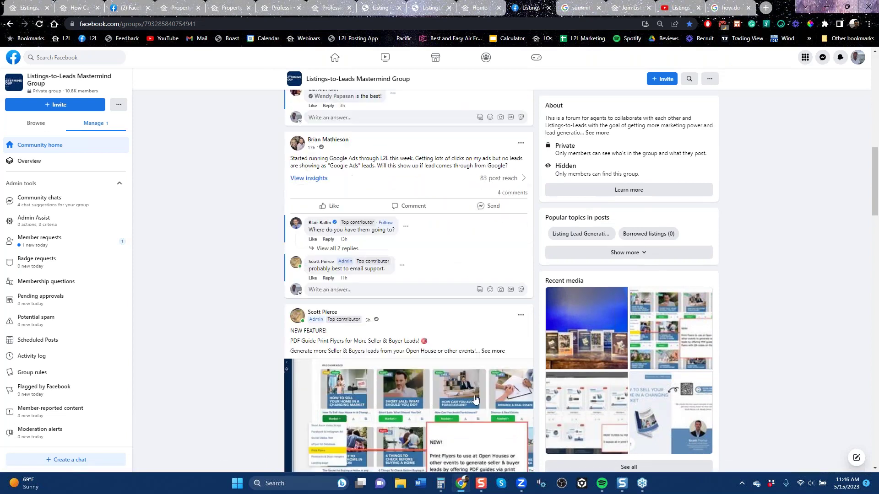
pyautogui.scroll(-2, 344, 402)
pyautogui.scroll(-5, 344, 402)
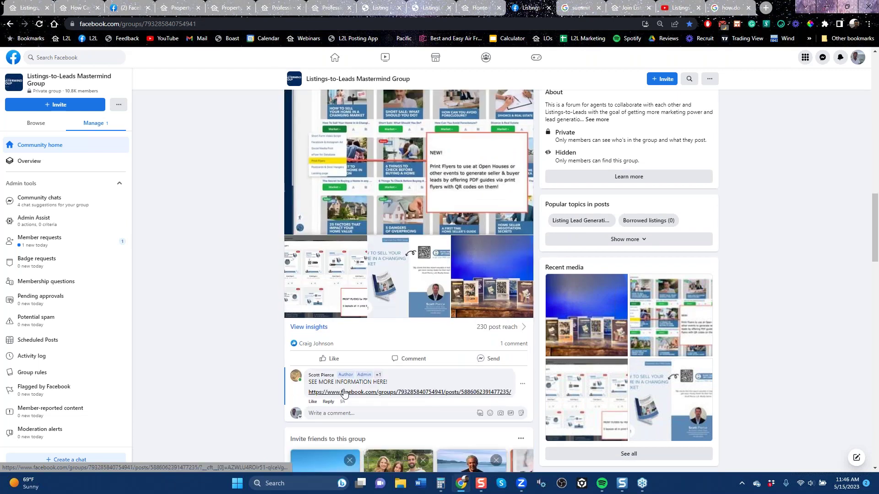
pyautogui.scroll(-10, 389, 382)
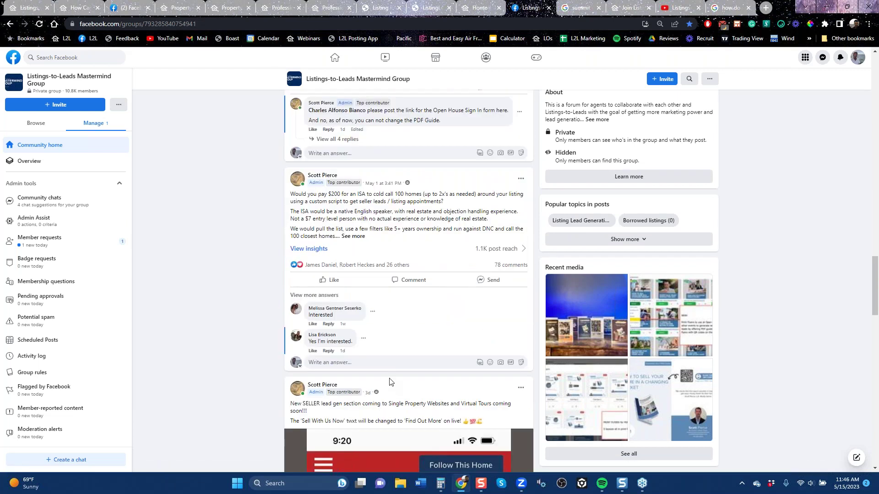
pyautogui.scroll(-6, 390, 382)
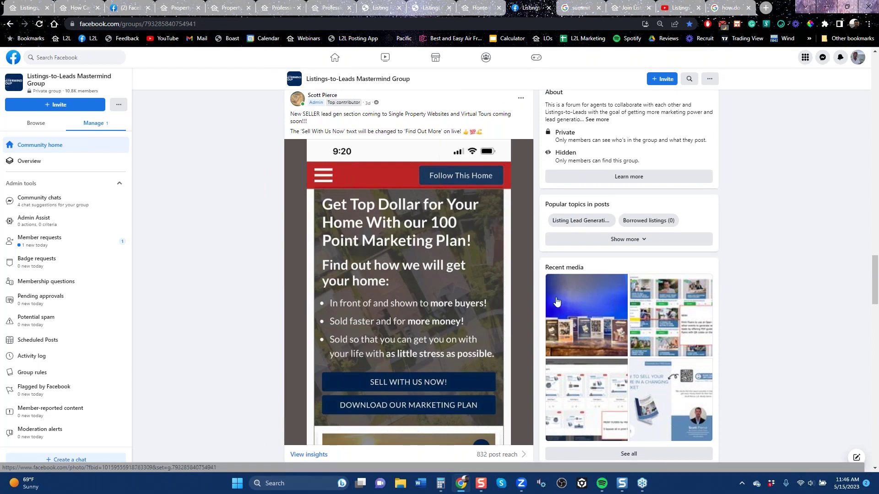
pyautogui.click(486, 6)
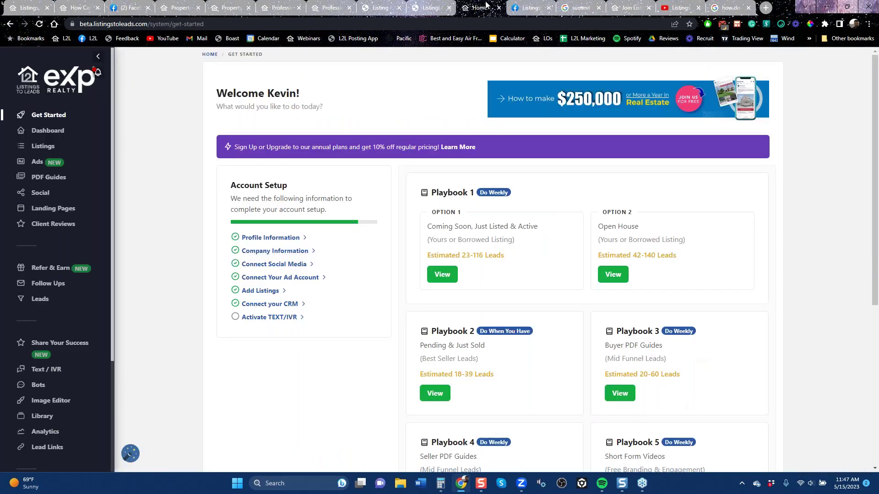
pyautogui.click(587, 7)
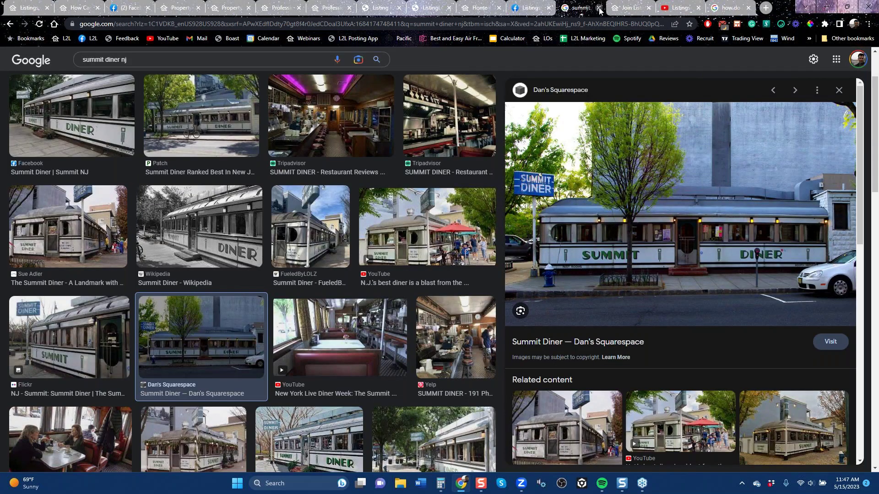
# Close the summit diner image tab and scroll the Listings table showing all 10 properties.
pyautogui.click(598, 8)
pyautogui.click(289, 12)
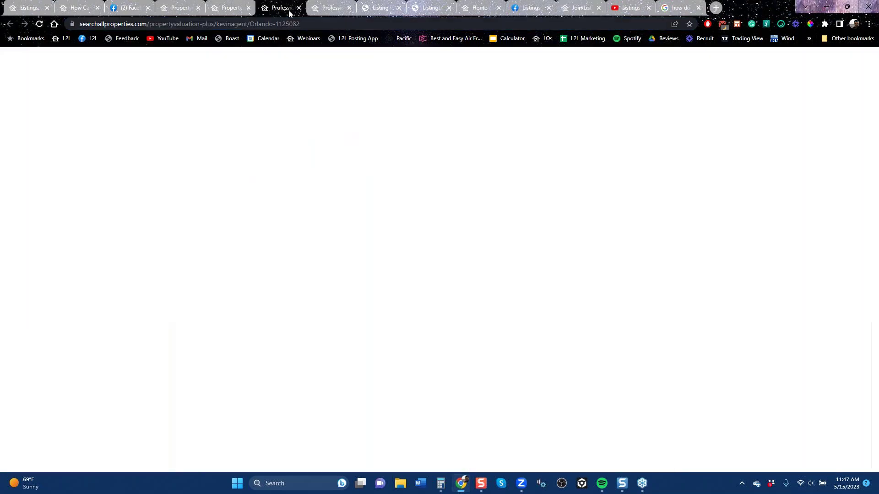
pyautogui.click(30, 8)
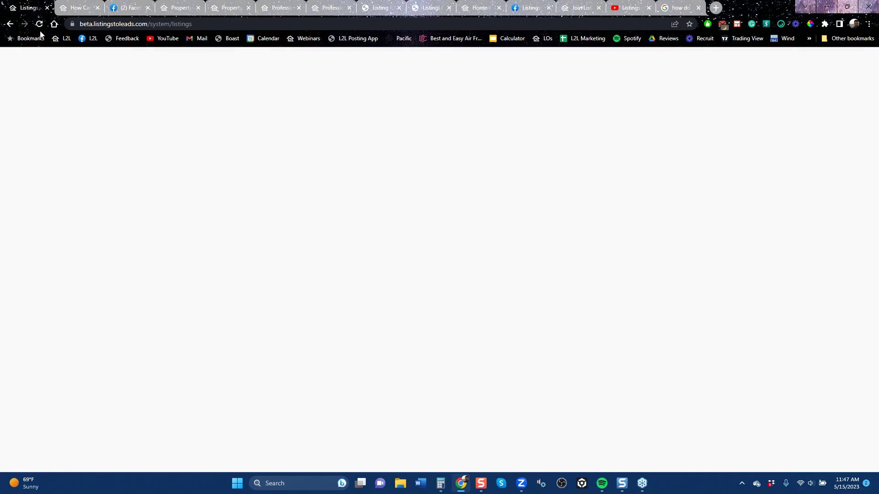
pyautogui.scroll(-4, 44, 398)
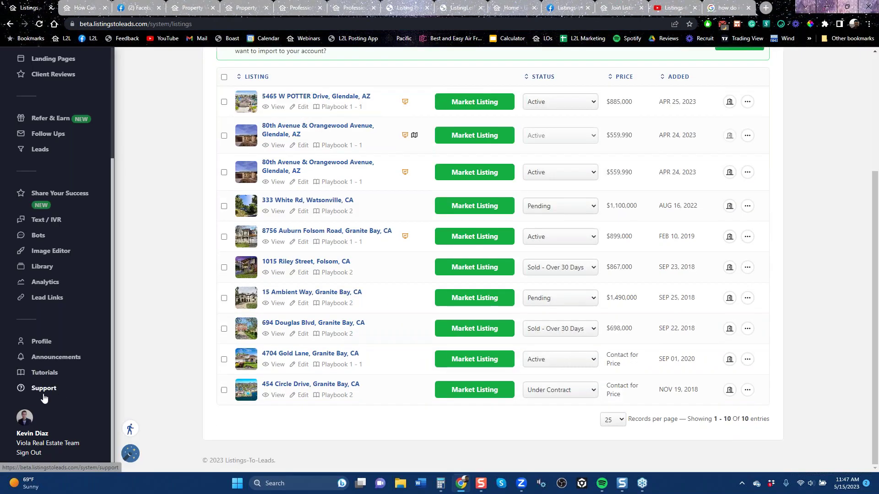